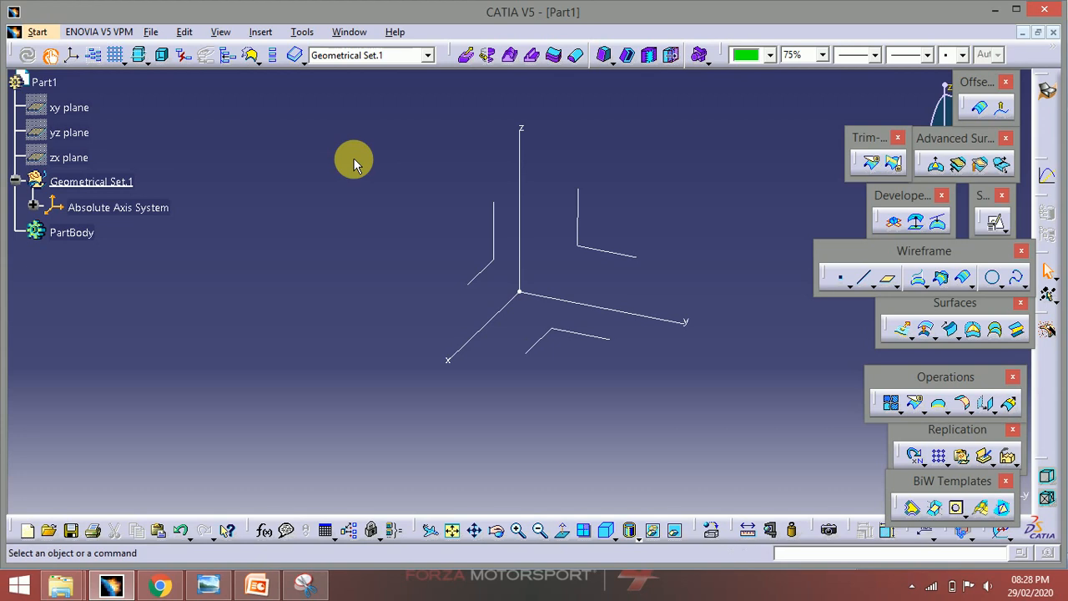
# Switch to the Part Design workbench
pyautogui.click(25, 34)
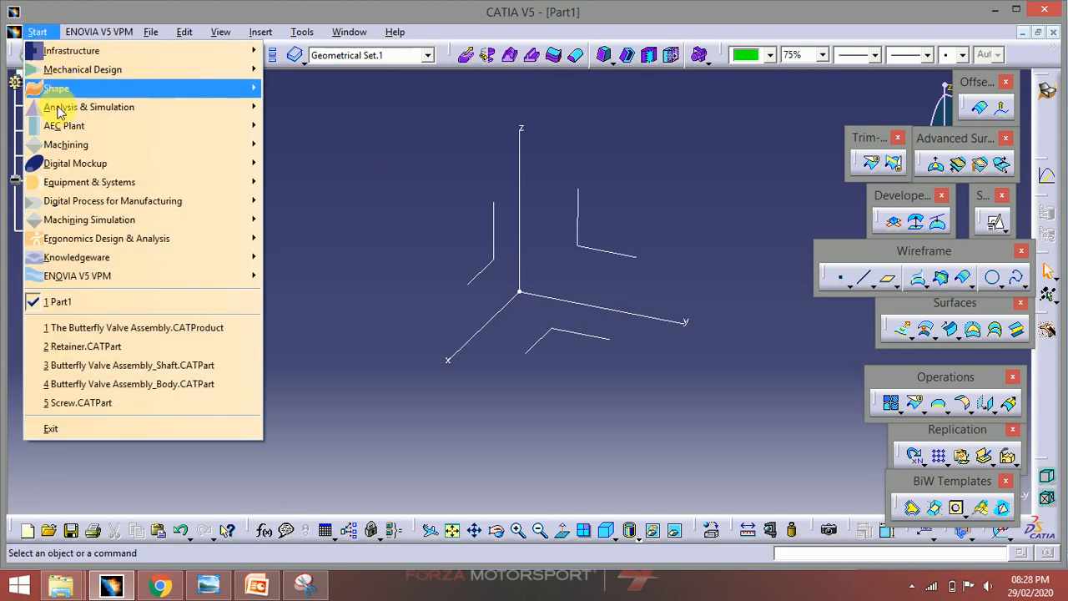
pyautogui.click(70, 73)
pyautogui.click(351, 72)
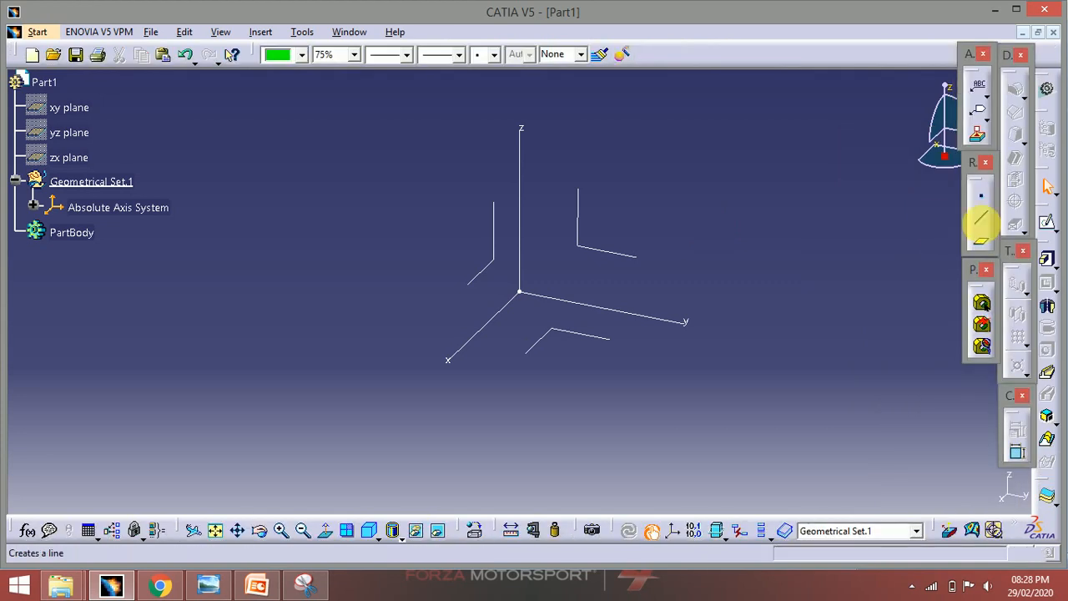
# Create a positioned sketch on the absolute axis system's YZ plane, using the axis origin as its projection point origin
pyautogui.click(1046, 241)
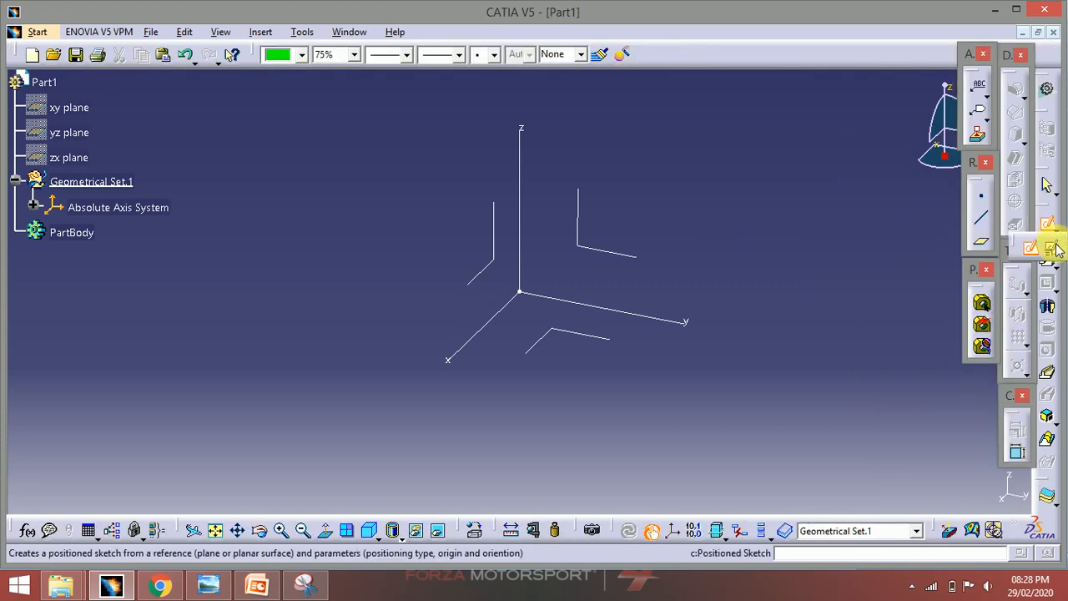
pyautogui.click(600, 247)
pyautogui.click(902, 316)
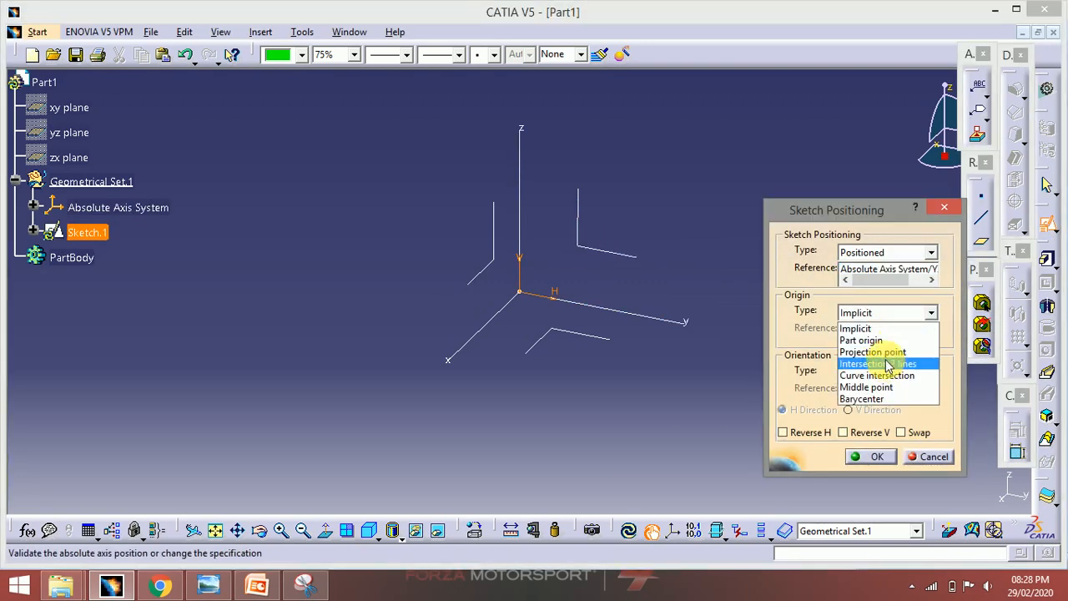
pyautogui.click(873, 352)
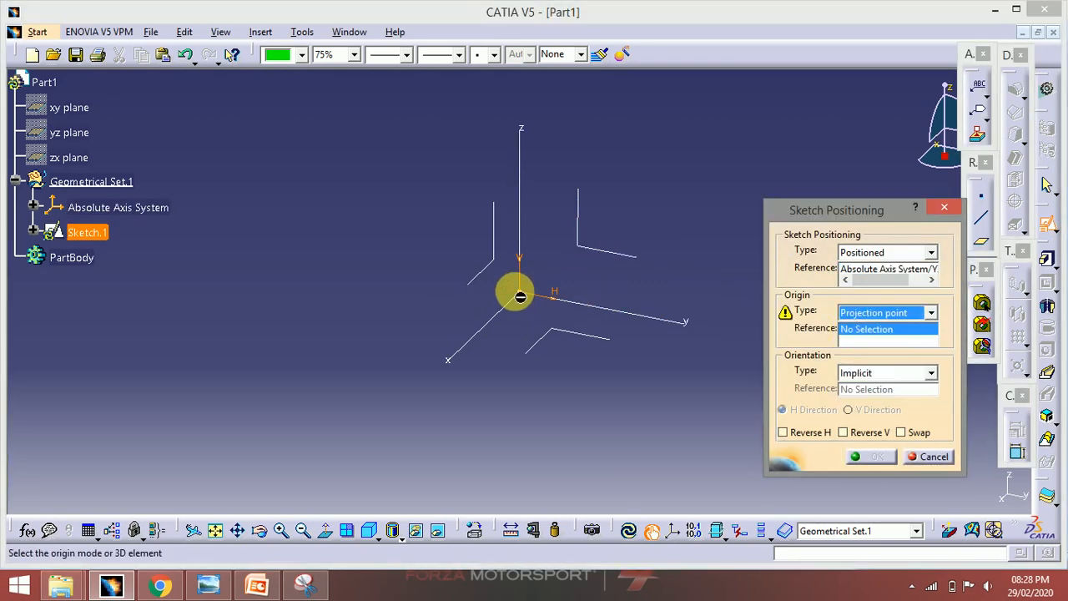
pyautogui.click(519, 291)
pyautogui.click(871, 456)
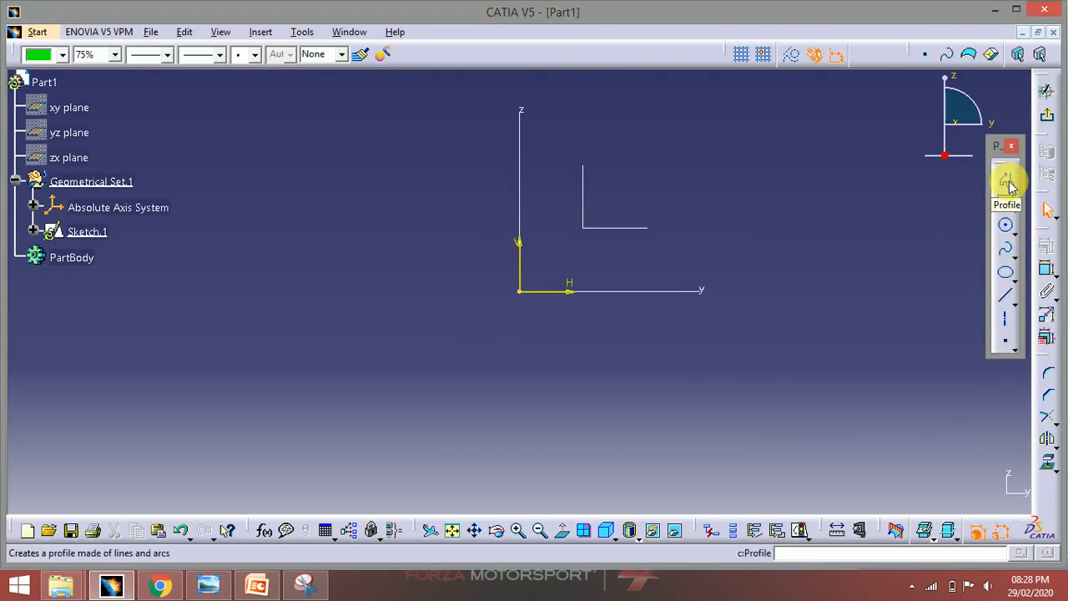
# Sketch a Z-shaped profile on the V axis: a vertical line about 103 mm, an upper line about 51 mm and an opposite lower line about 54 mm
pyautogui.click(1008, 183)
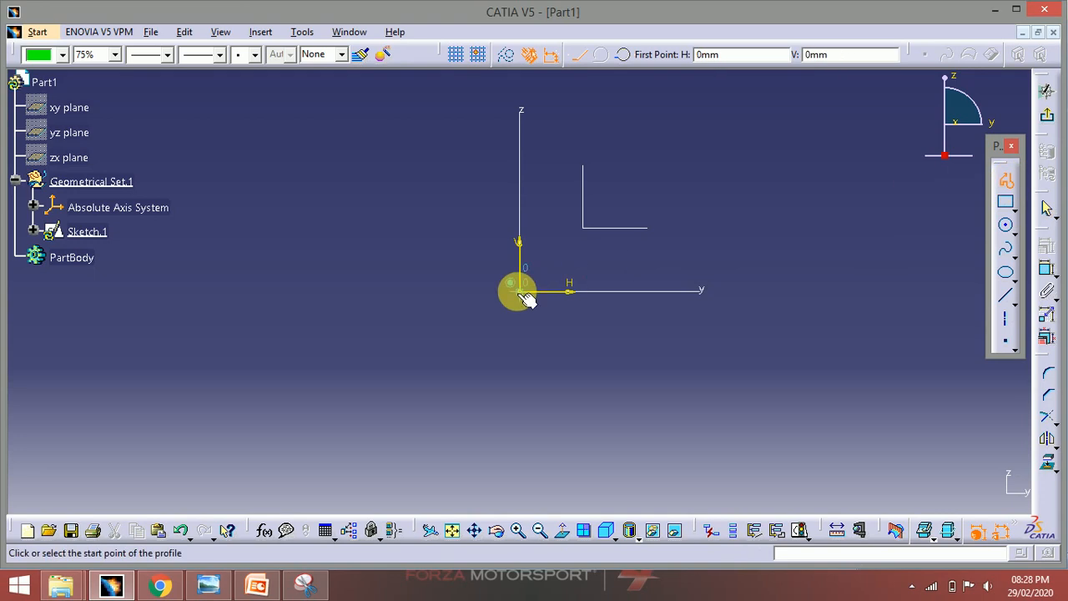
pyautogui.click(520, 373)
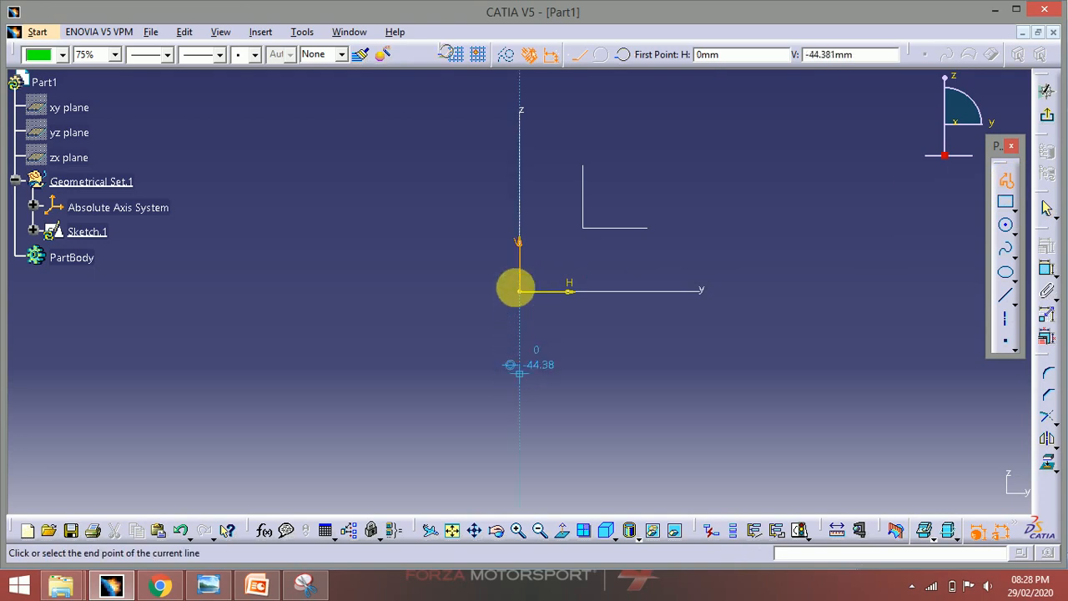
pyautogui.click(521, 183)
pyautogui.click(616, 186)
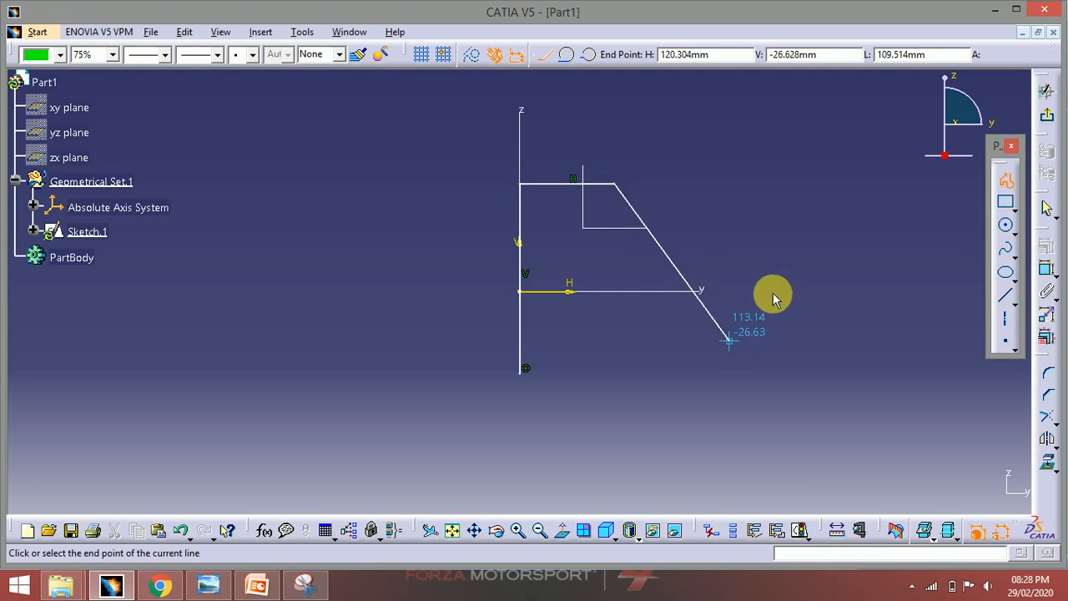
pyautogui.click(1006, 179)
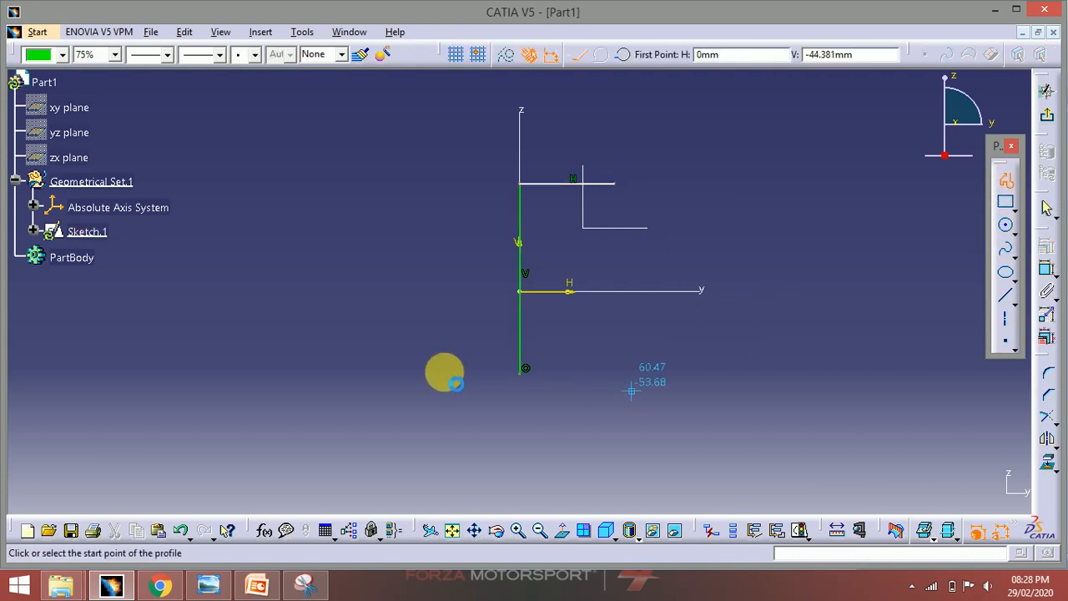
pyautogui.click(419, 373)
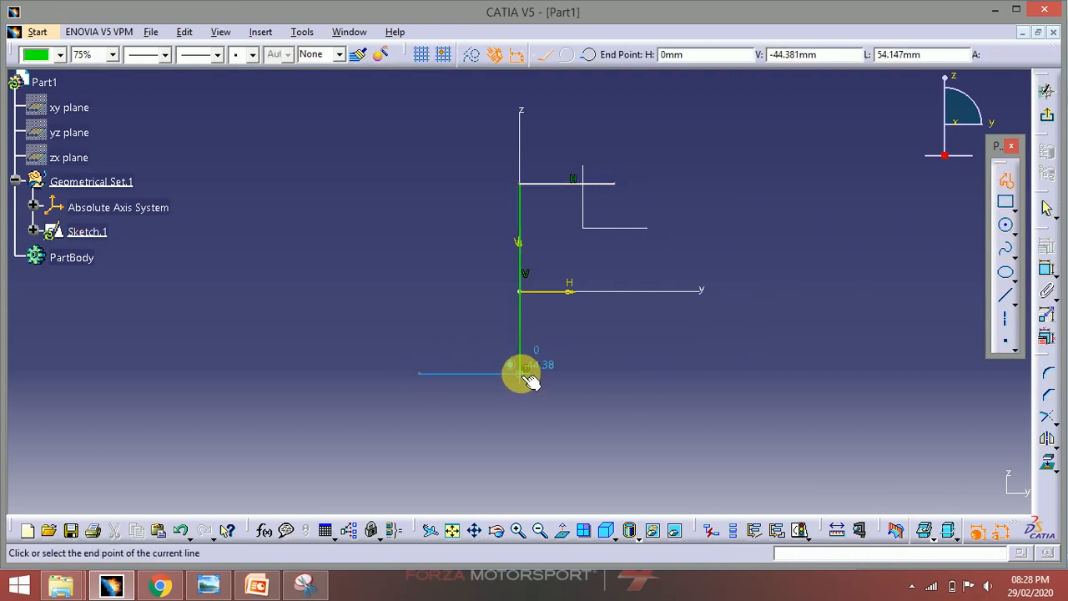
pyautogui.click(524, 373)
pyautogui.press('Escape')
# Dimension the lengths of the profile's vertical line, lower horizontal line and upper horizontal line
pyautogui.click(1047, 273)
pyautogui.click(527, 334)
pyautogui.click(453, 320)
pyautogui.click(476, 374)
pyautogui.click(473, 396)
pyautogui.click(584, 183)
pyautogui.click(593, 141)
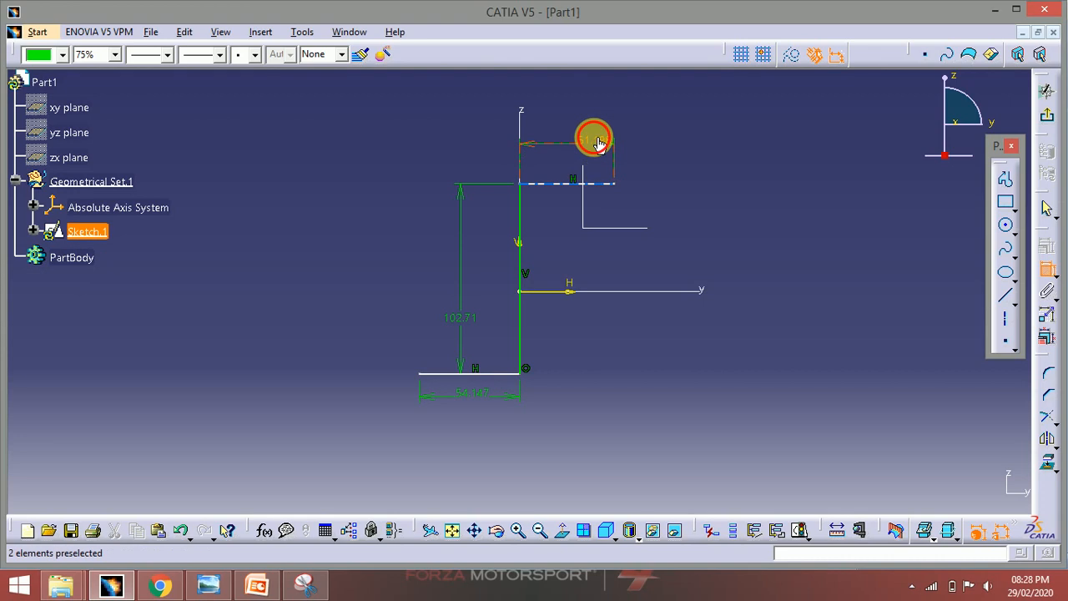
# Set both horizontal lines' lengths to 40 mm and the vertical line's length to 80 mm
pyautogui.doubleClick(600, 145)
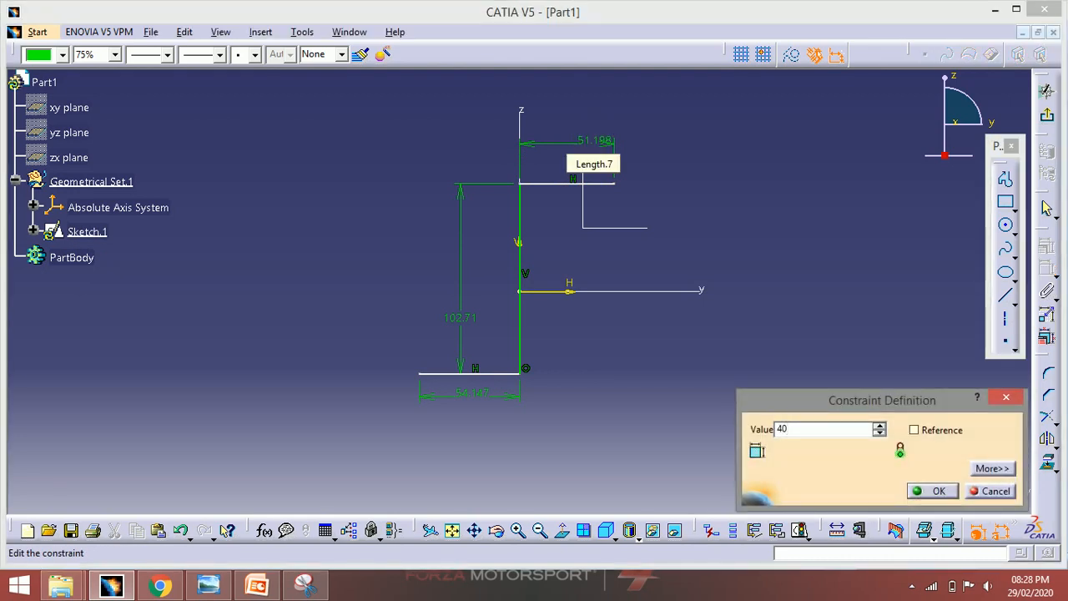
pyautogui.press('Return')
pyautogui.doubleClick(474, 392)
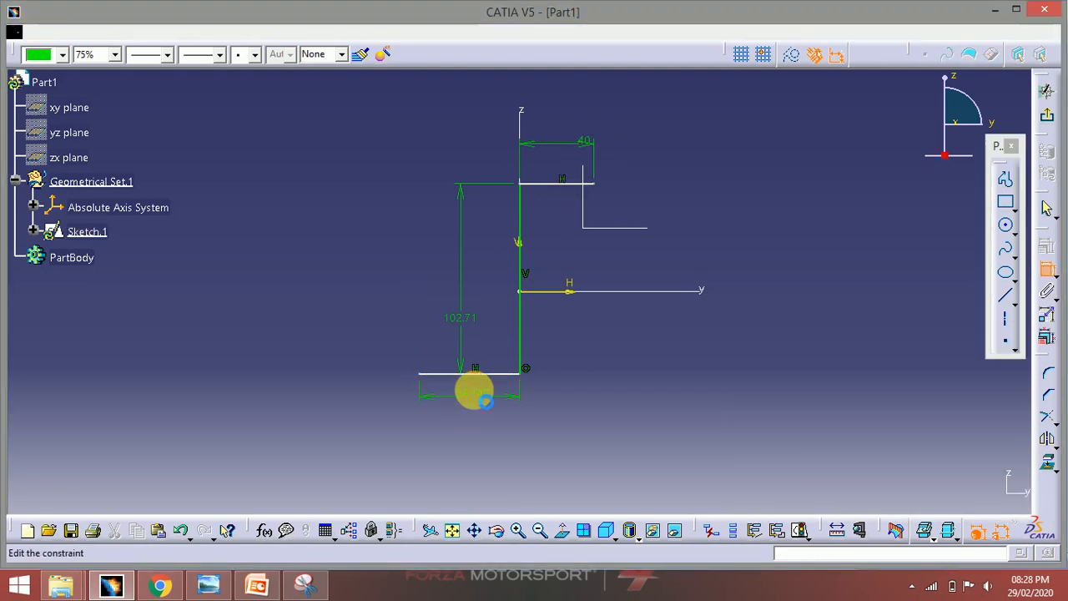
pyautogui.write('1')
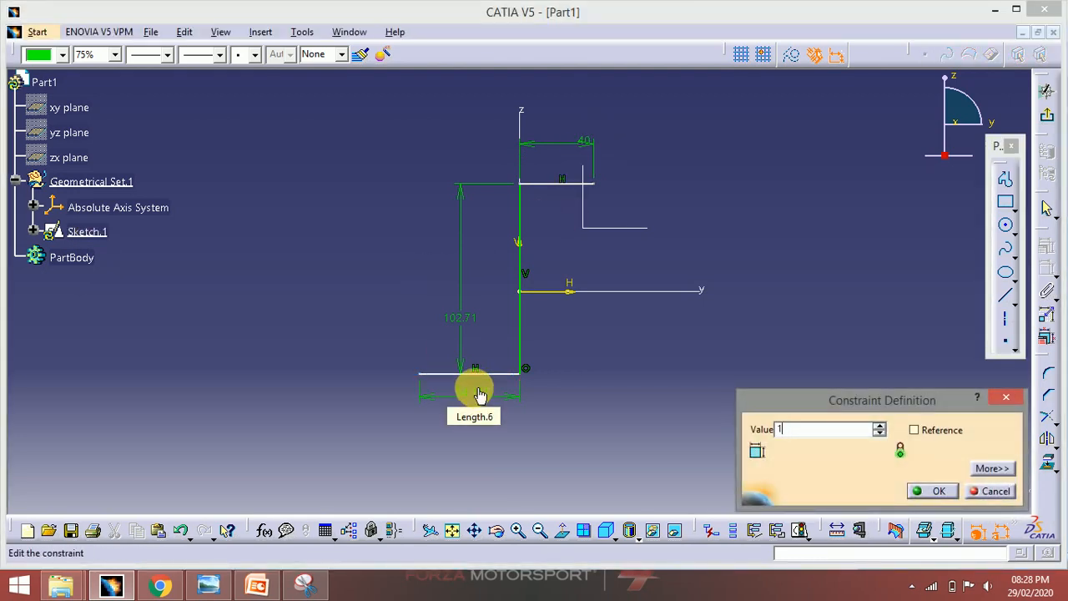
pyautogui.write('40')
pyautogui.press('Return')
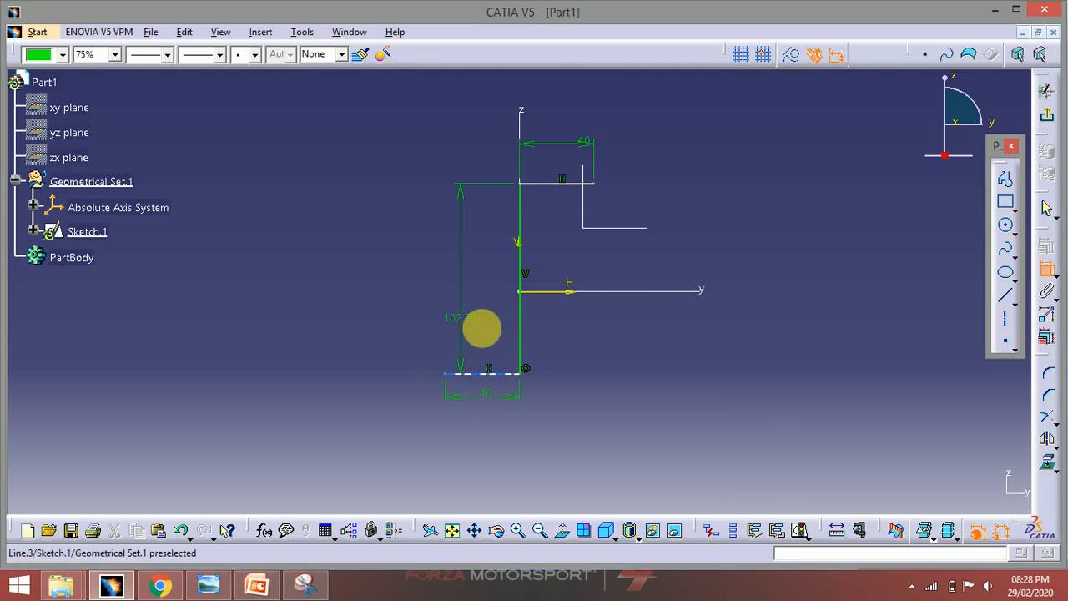
pyautogui.doubleClick(474, 326)
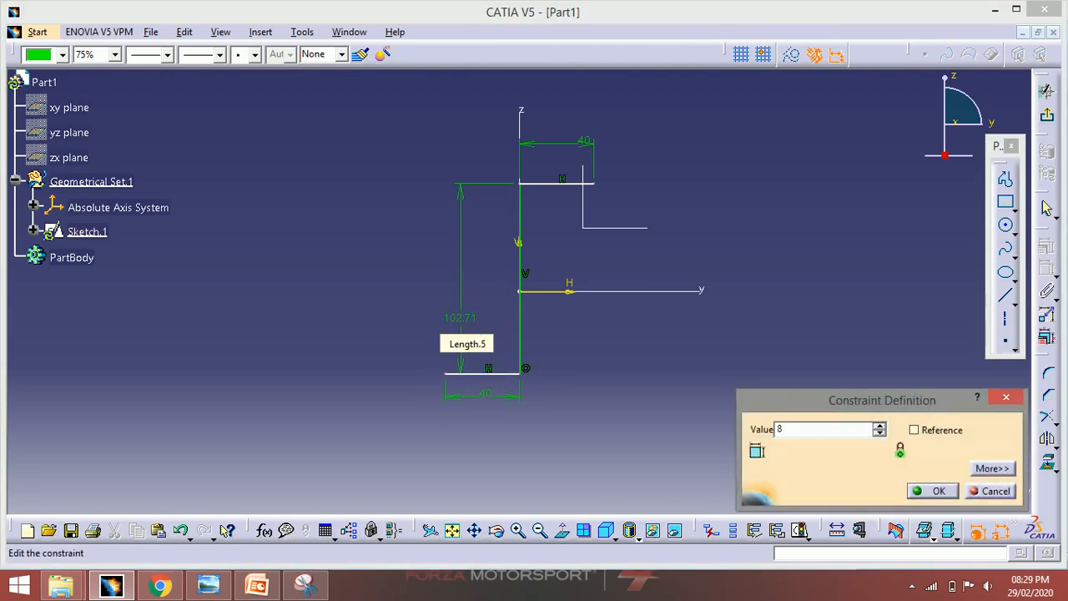
pyautogui.press('Return')
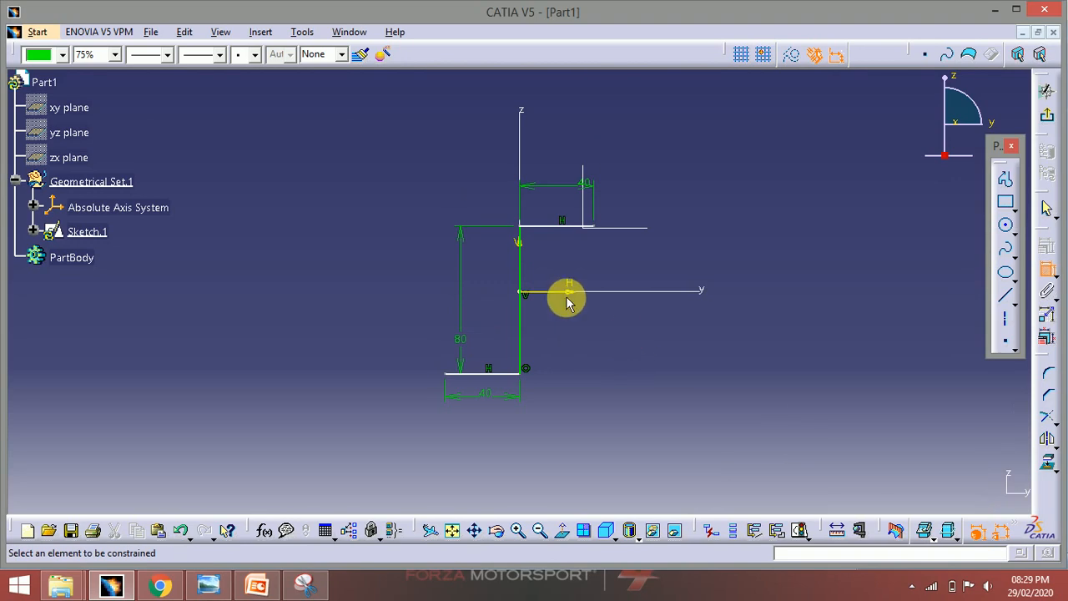
pyautogui.click(553, 230)
pyautogui.click(558, 291)
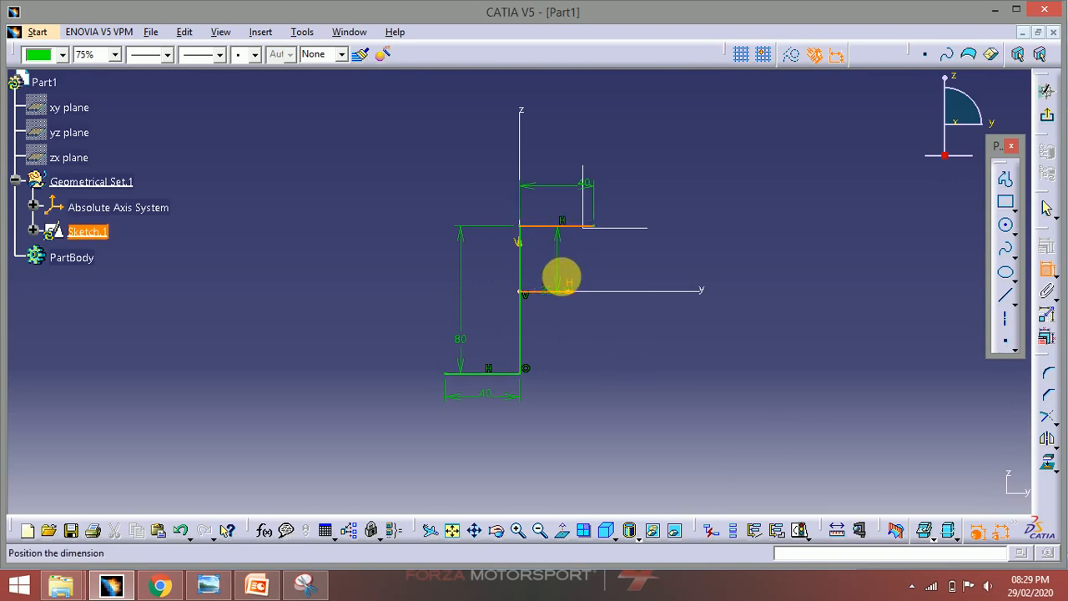
pyautogui.press('Escape')
# Dimension the distances of the upper and lower horizontal lines from the H axis
pyautogui.click(556, 294)
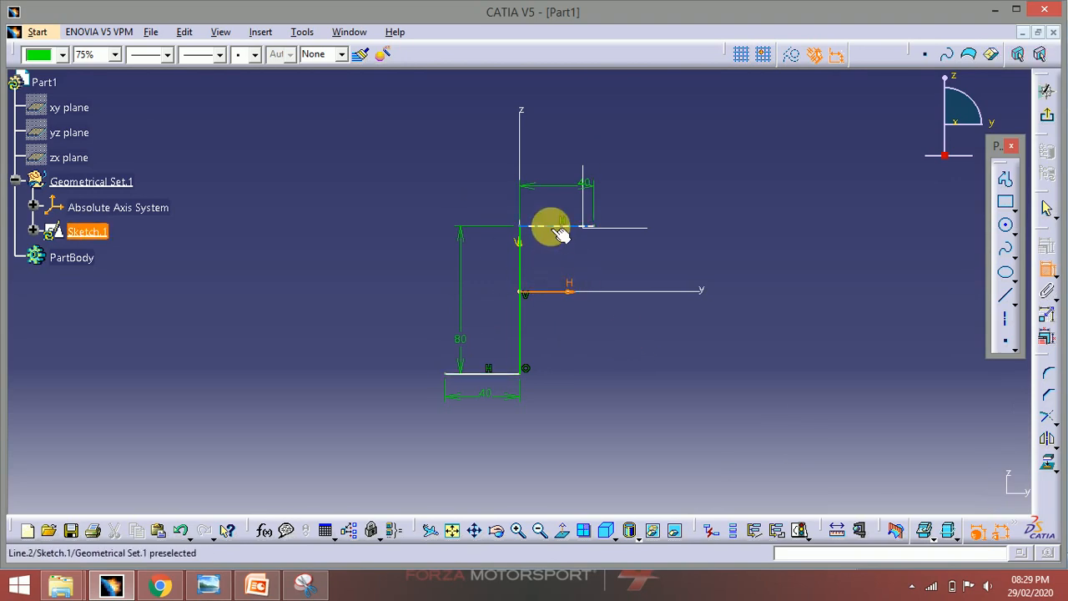
pyautogui.click(552, 226)
pyautogui.click(551, 256)
pyautogui.click(556, 294)
pyautogui.click(501, 370)
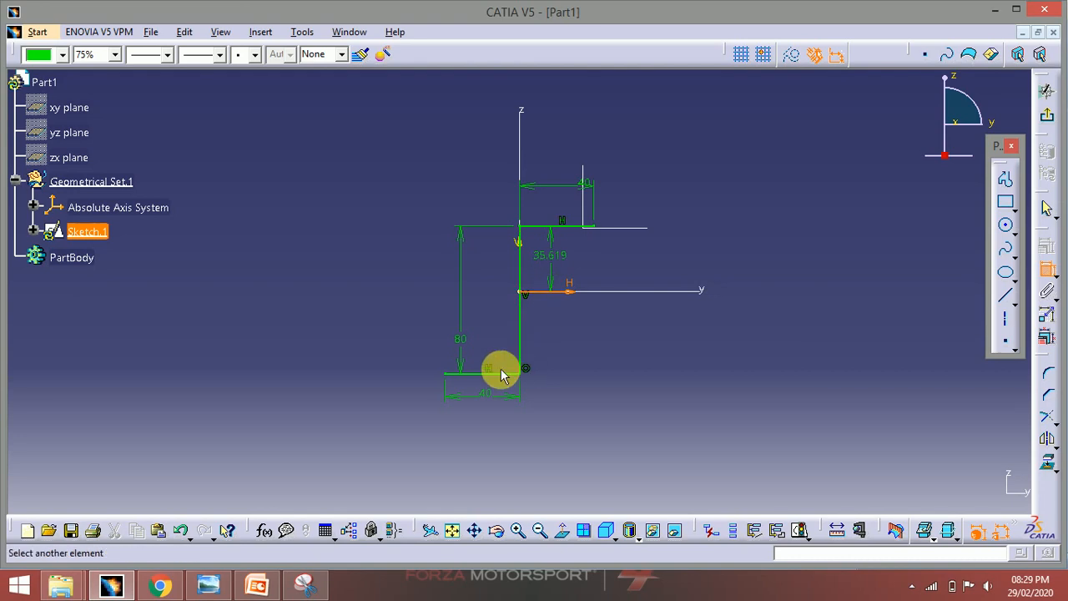
pyautogui.click(573, 341)
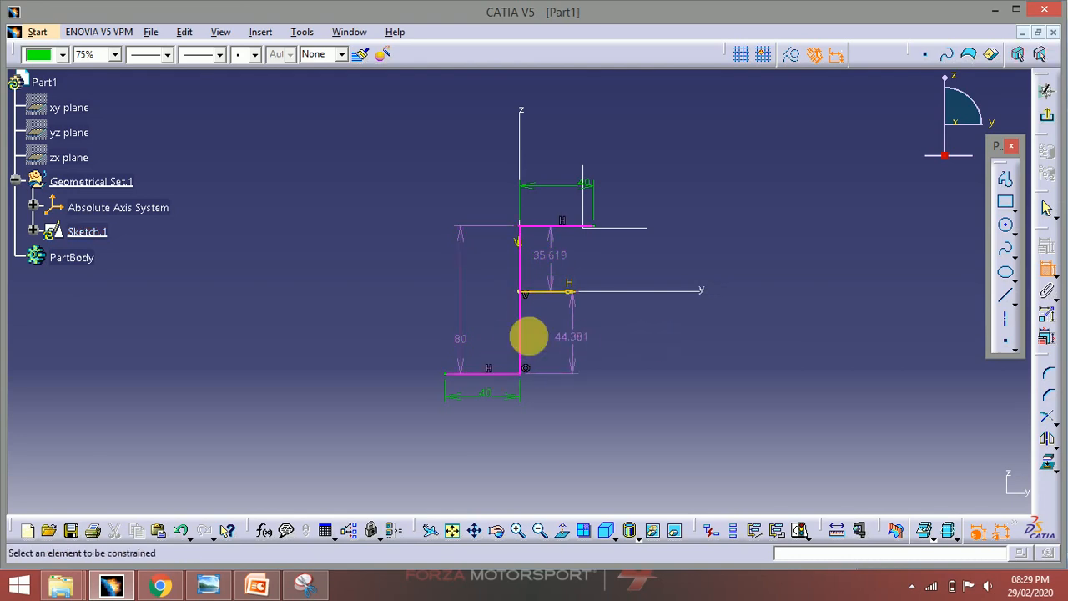
# Delete the vertical line's 80 mm length dimension
pyautogui.click(461, 342)
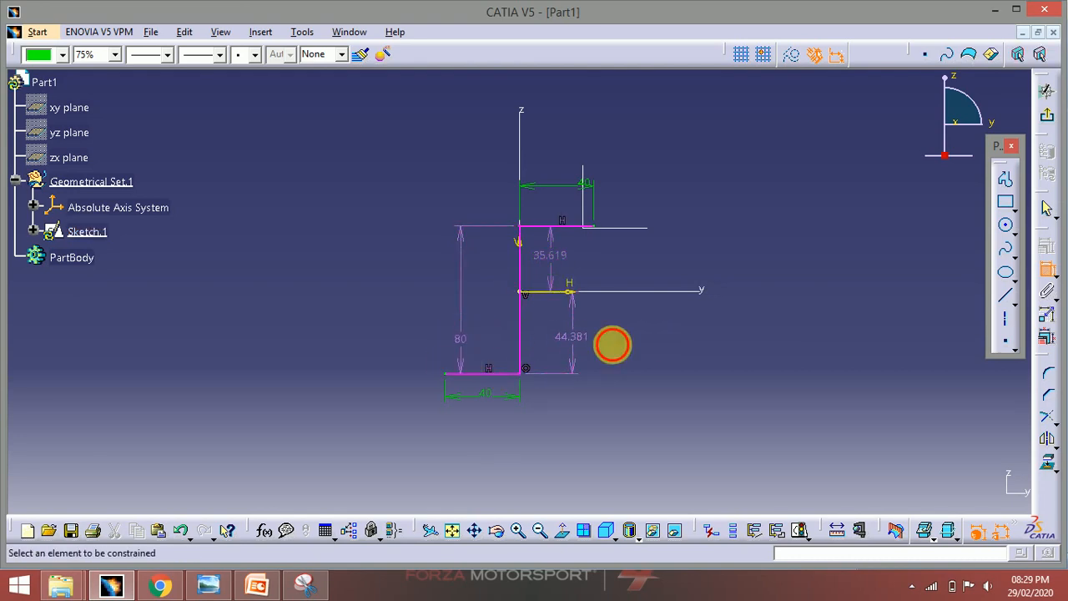
pyautogui.press('Escape')
pyautogui.click(461, 340)
pyautogui.press('Delete')
# Set the distances of the lower and upper horizontal lines from the H axis to 40 mm each
pyautogui.doubleClick(584, 351)
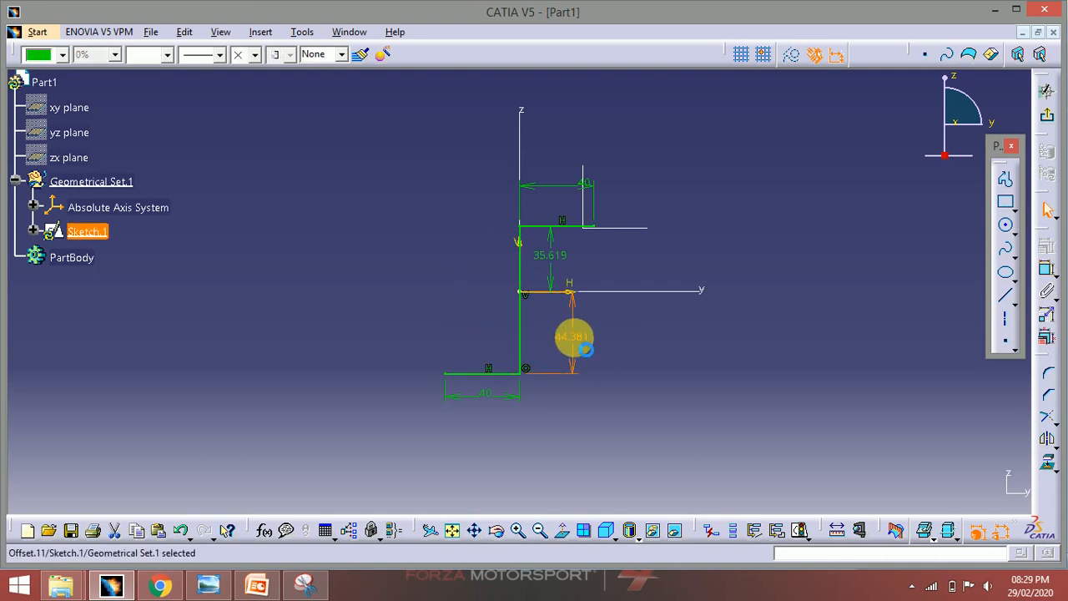
pyautogui.write('40')
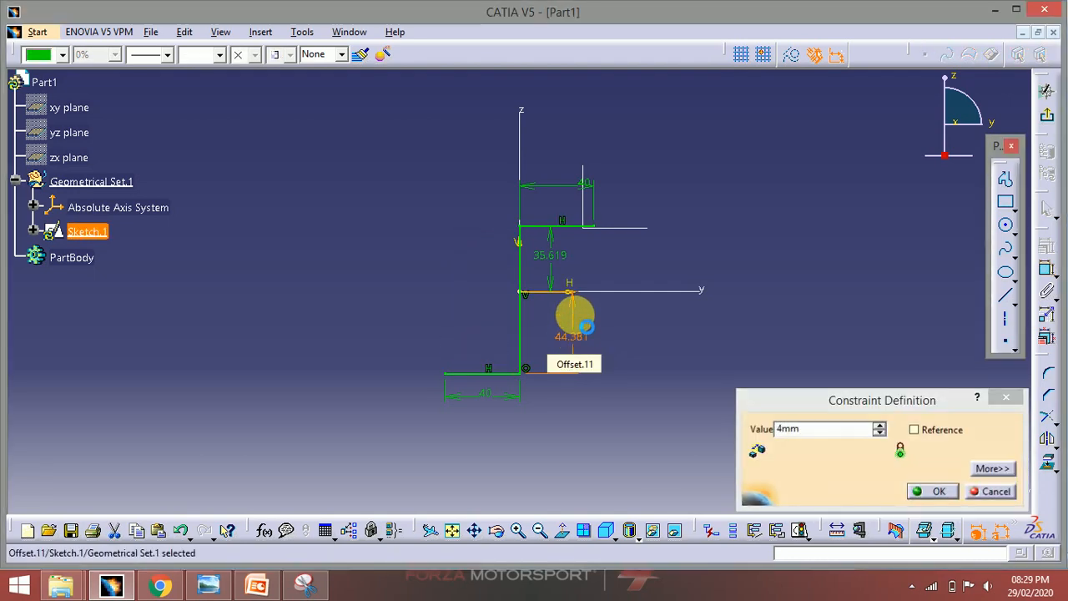
pyautogui.press('Return')
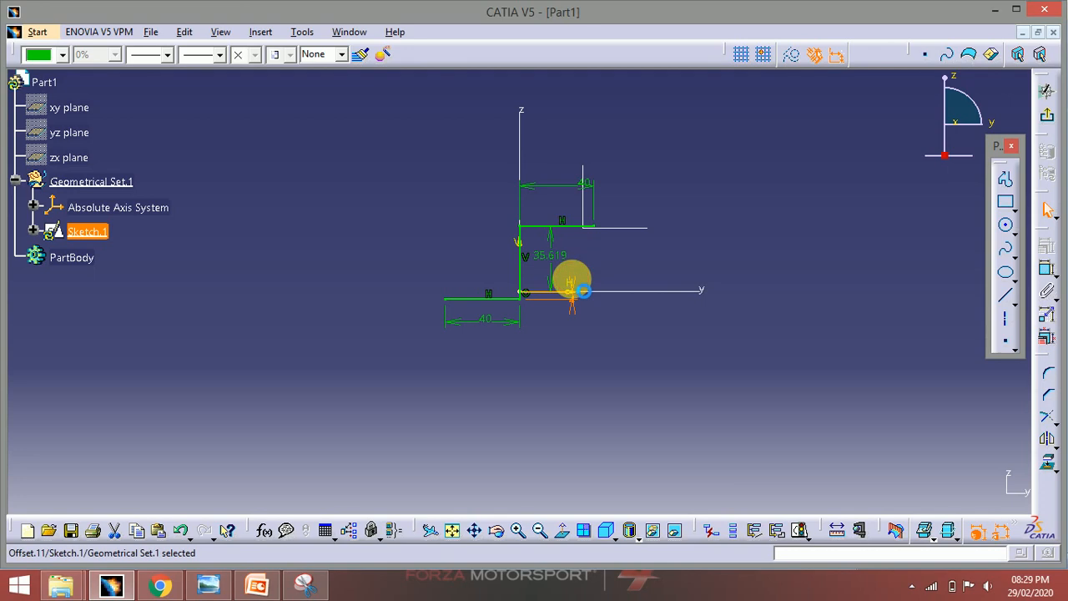
pyautogui.doubleClick(574, 284)
pyautogui.write('40')
pyautogui.press('Return')
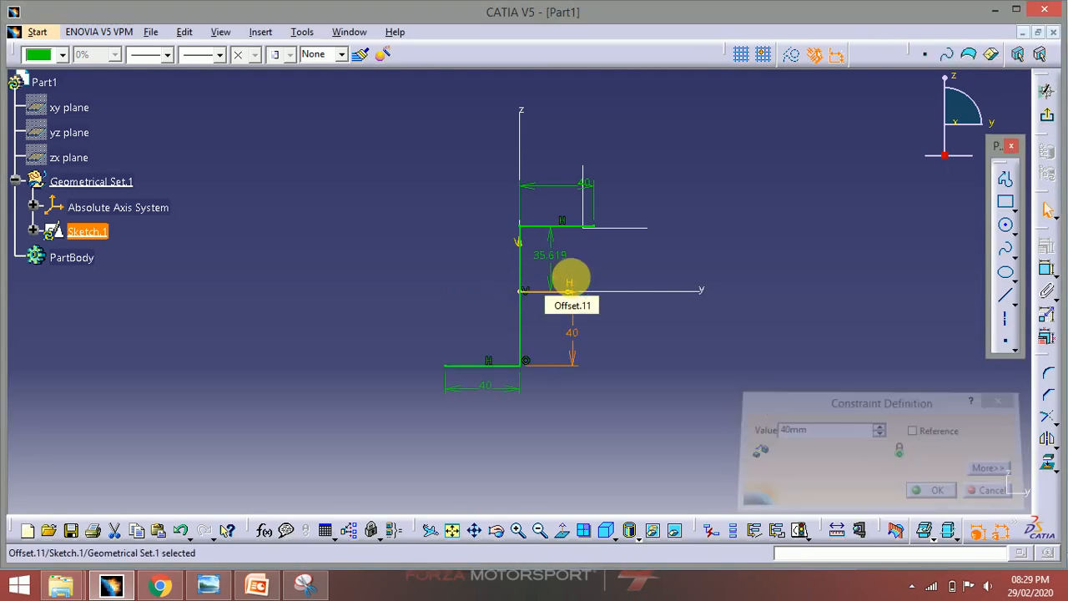
pyautogui.doubleClick(558, 255)
pyautogui.write('40mm')
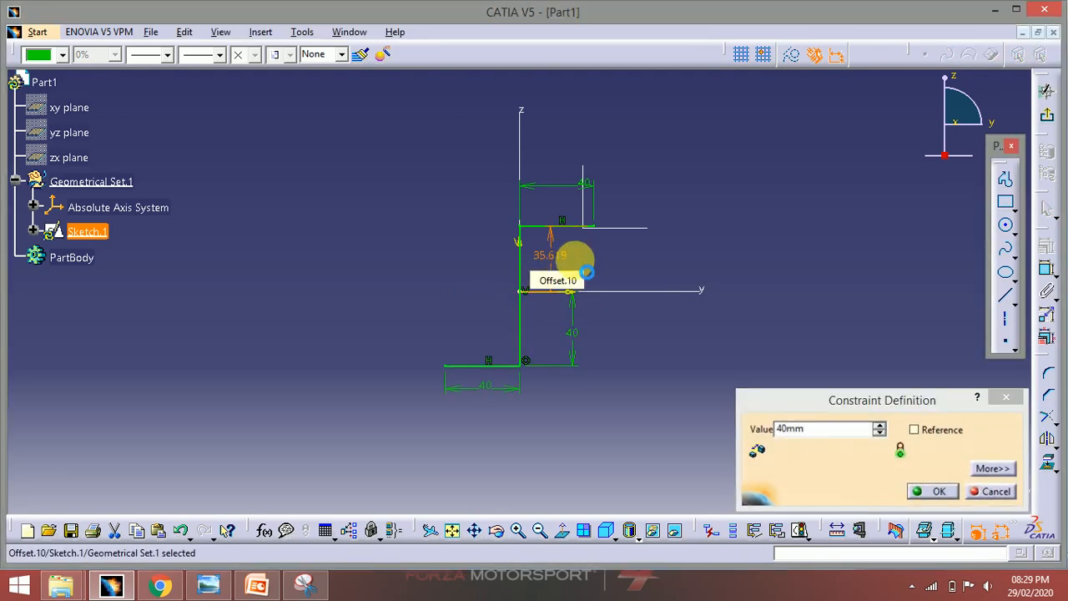
pyautogui.press('Return')
# Leave the sketch to hide the absolute axis system, and reopen the sketch for editing
pyautogui.click(824, 287)
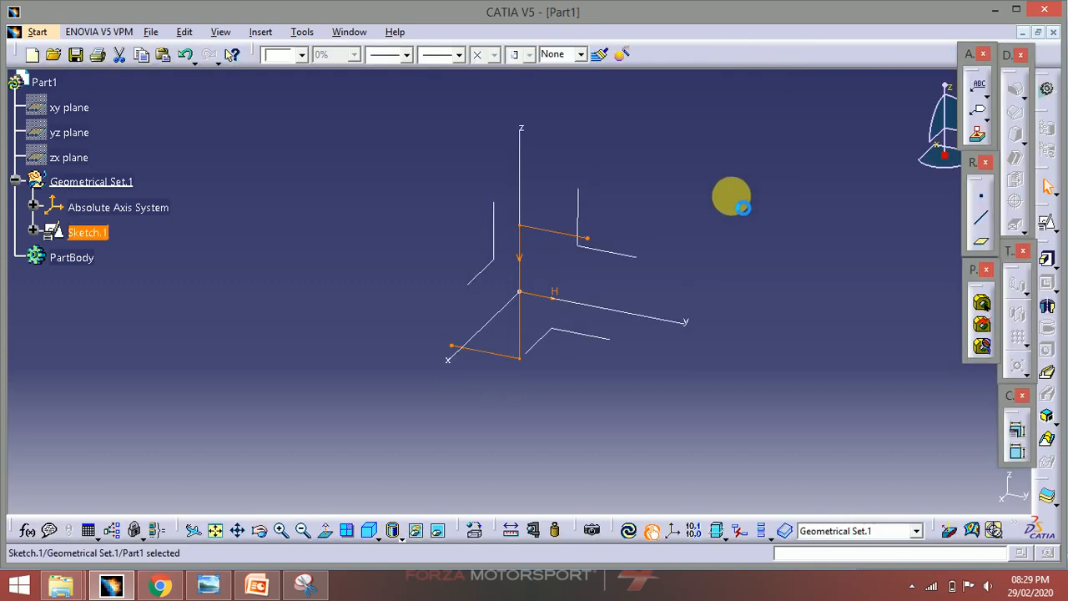
pyautogui.click(745, 206)
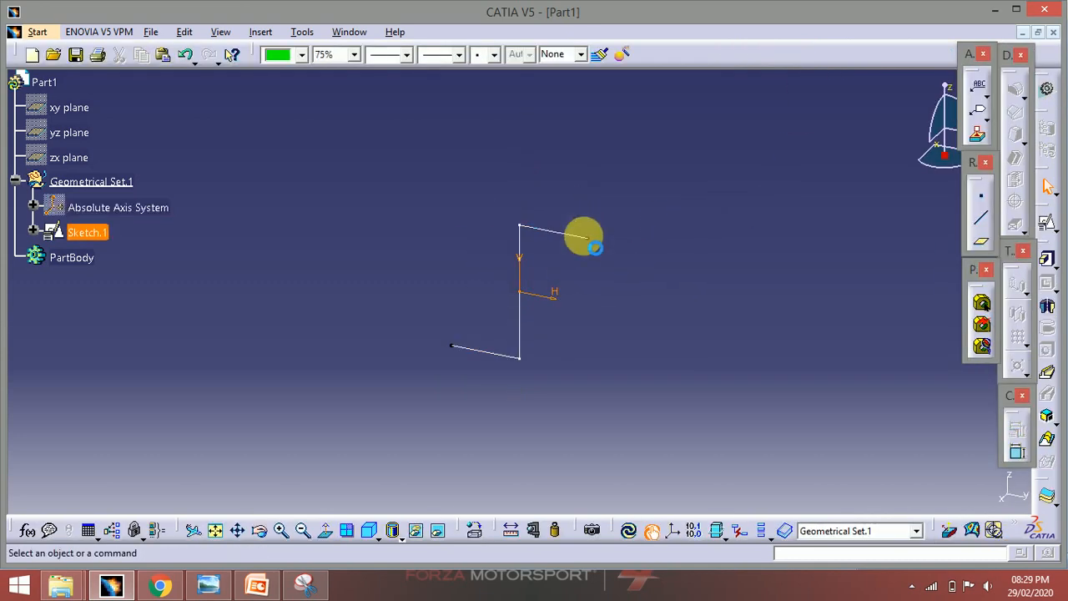
pyautogui.doubleClick(568, 234)
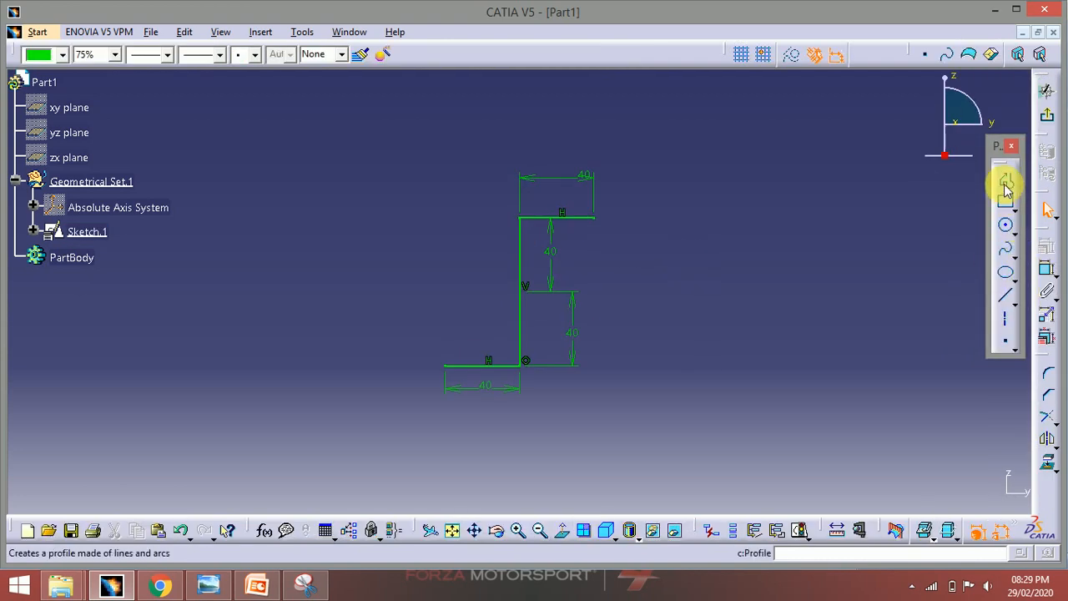
# Round the corner between the upper horizontal line and the vertical line with a 20 mm radius
pyautogui.click(1044, 377)
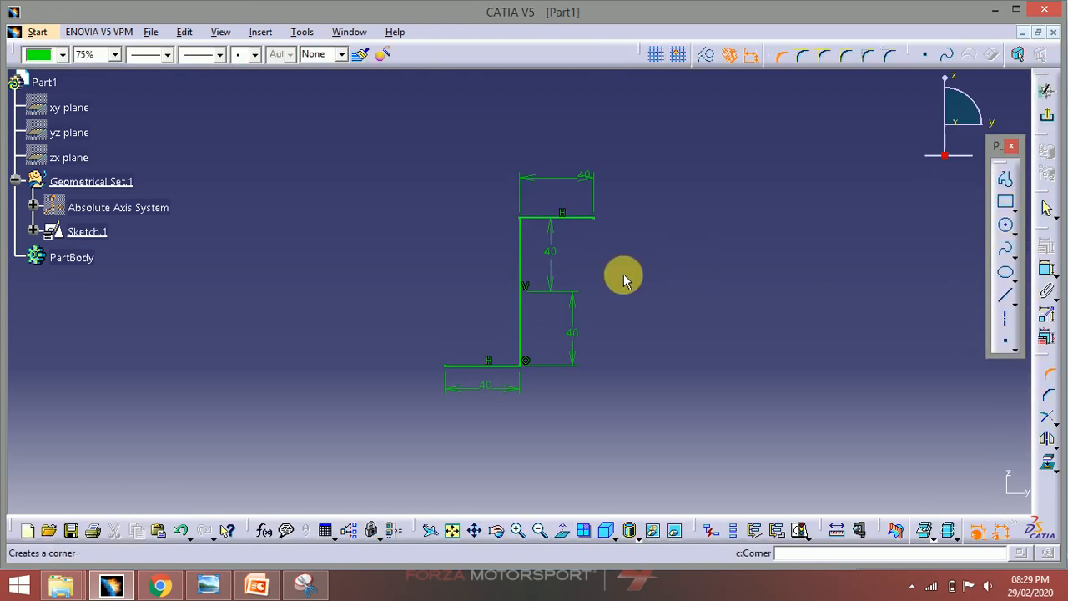
pyautogui.click(526, 224)
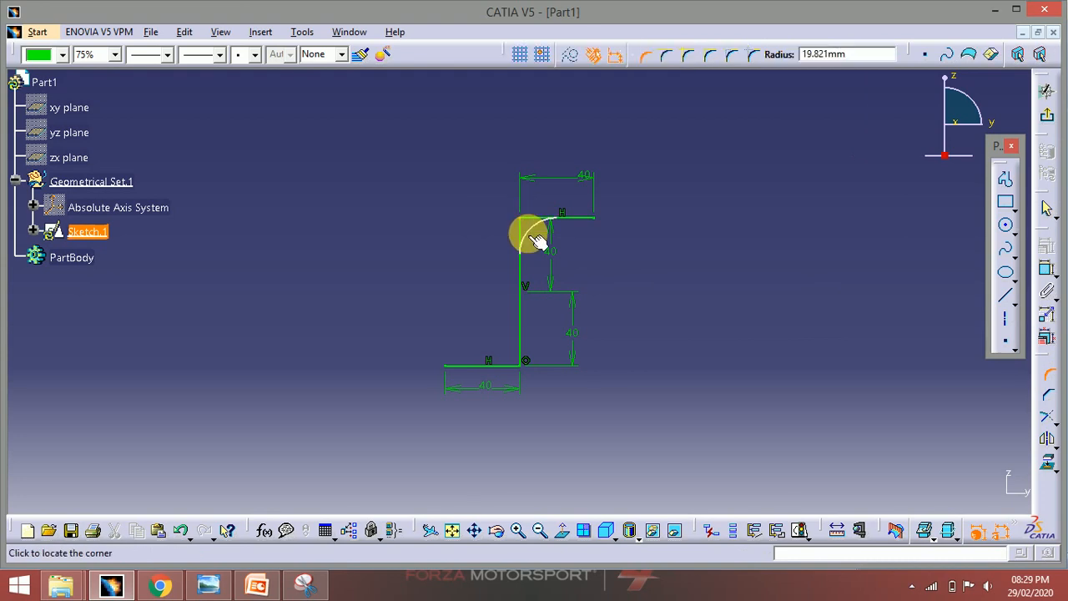
pyautogui.click(608, 242)
pyautogui.click(603, 333)
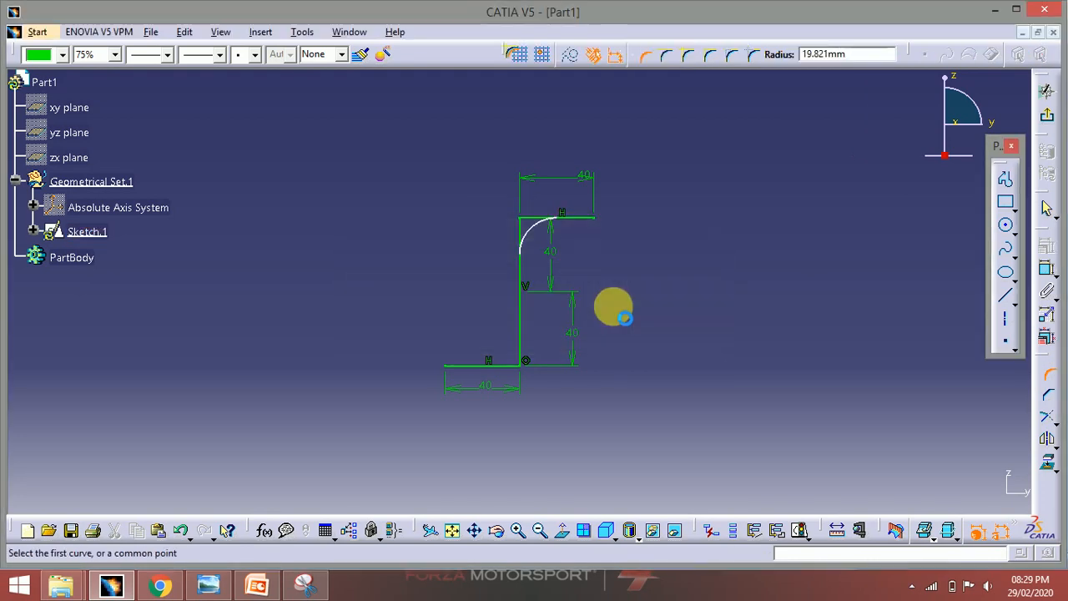
pyautogui.doubleClick(550, 241)
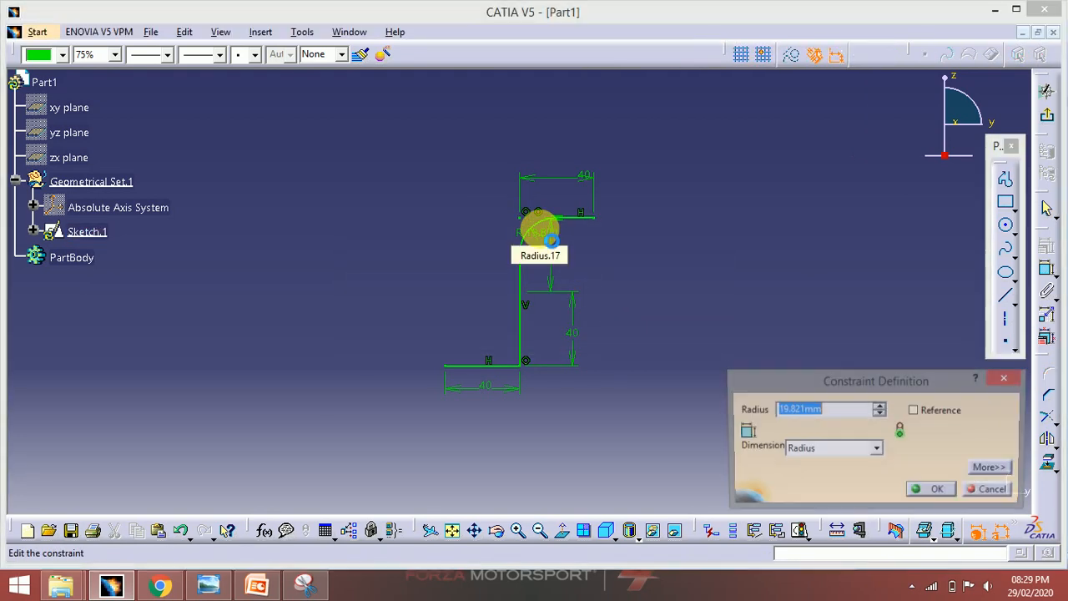
pyautogui.press('Return')
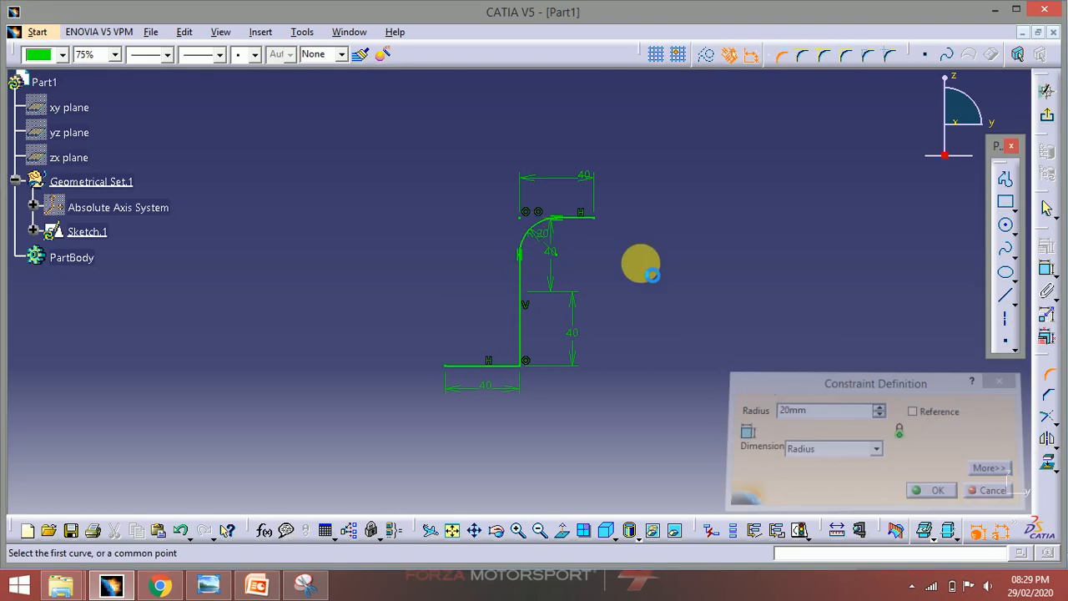
# Round the lower corner of the profile with a 40 mm radius, converting the line's length constraint to a distance
pyautogui.click(526, 370)
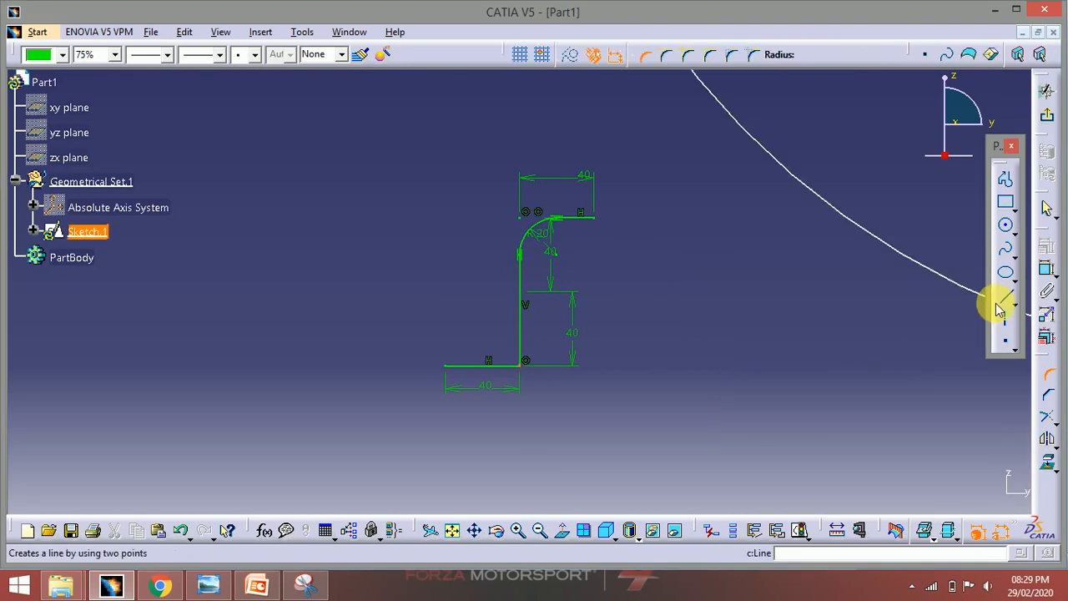
pyautogui.click(519, 357)
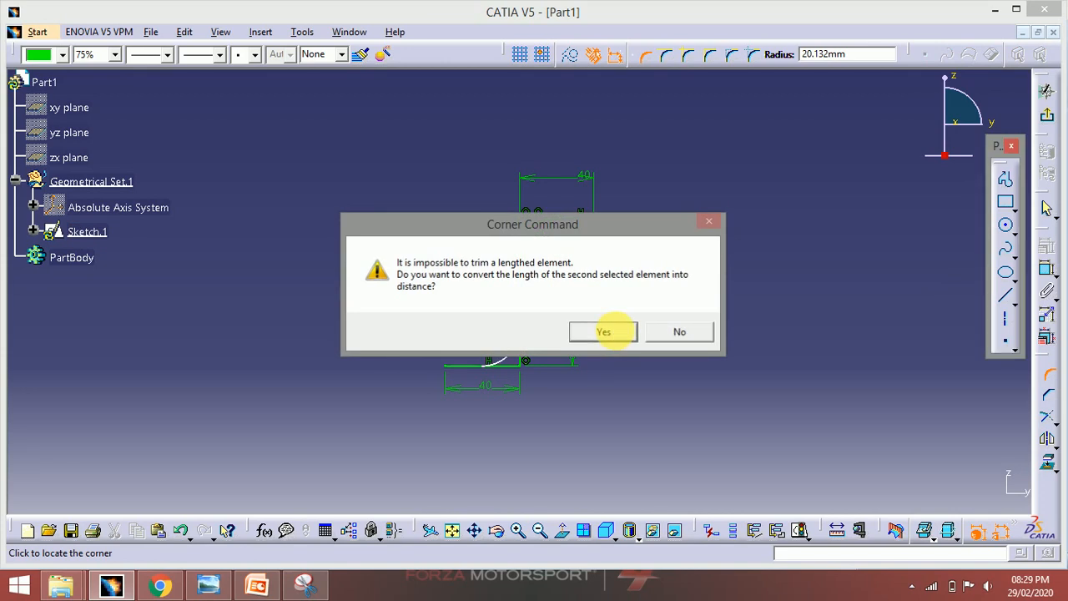
pyautogui.click(607, 331)
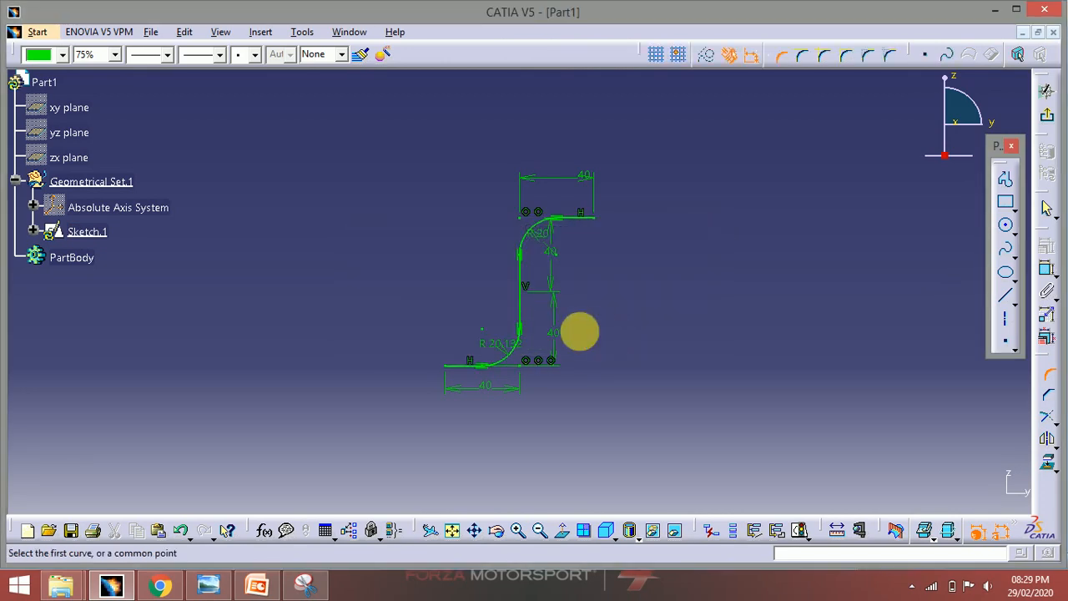
pyautogui.doubleClick(505, 352)
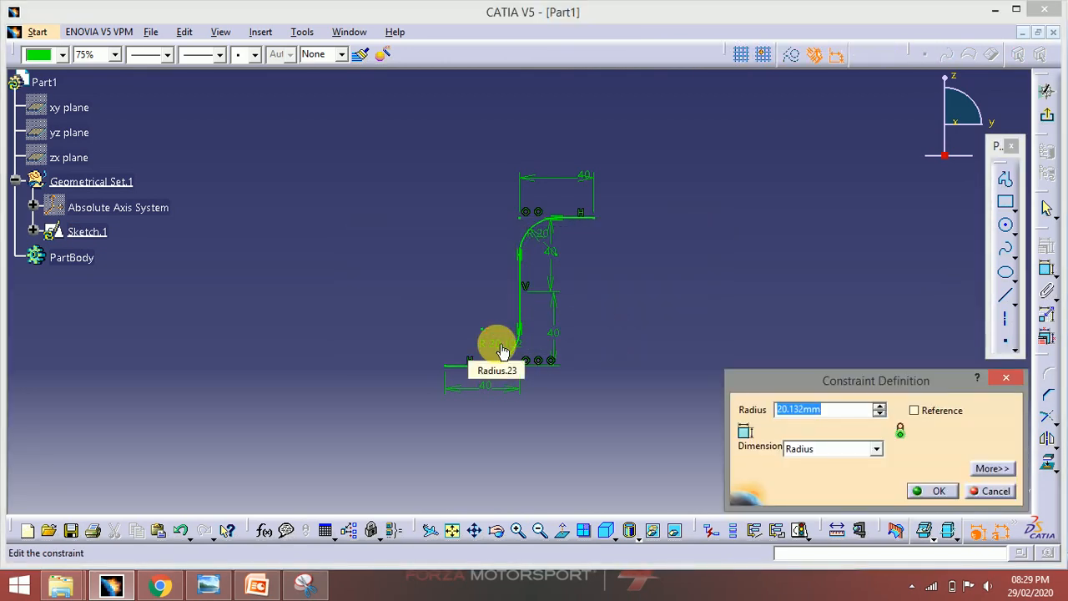
pyautogui.press('Return')
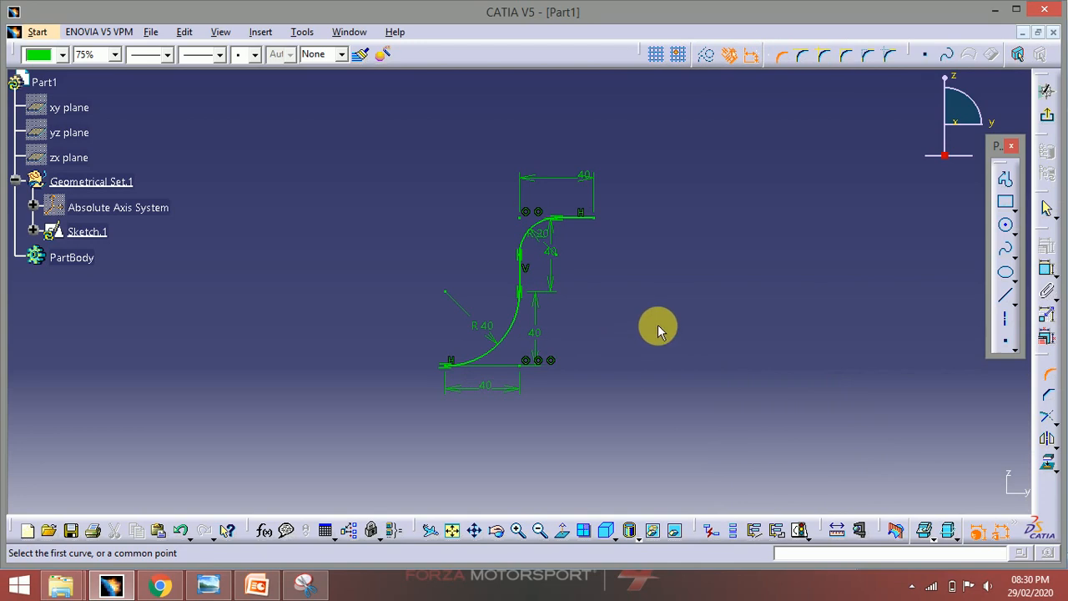
# Set the lower corner's radius to 30 mm
pyautogui.doubleClick(485, 327)
pyautogui.write('30')
pyautogui.press('Return')
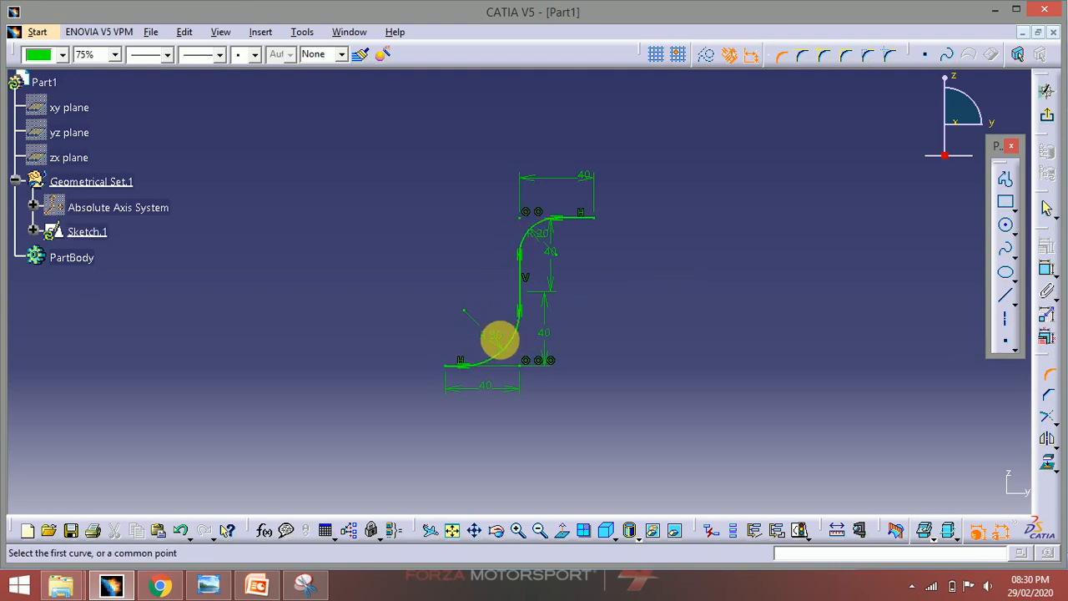
# Set the lower corner's radius to 20 mm and leave the sketch
pyautogui.doubleClick(490, 335)
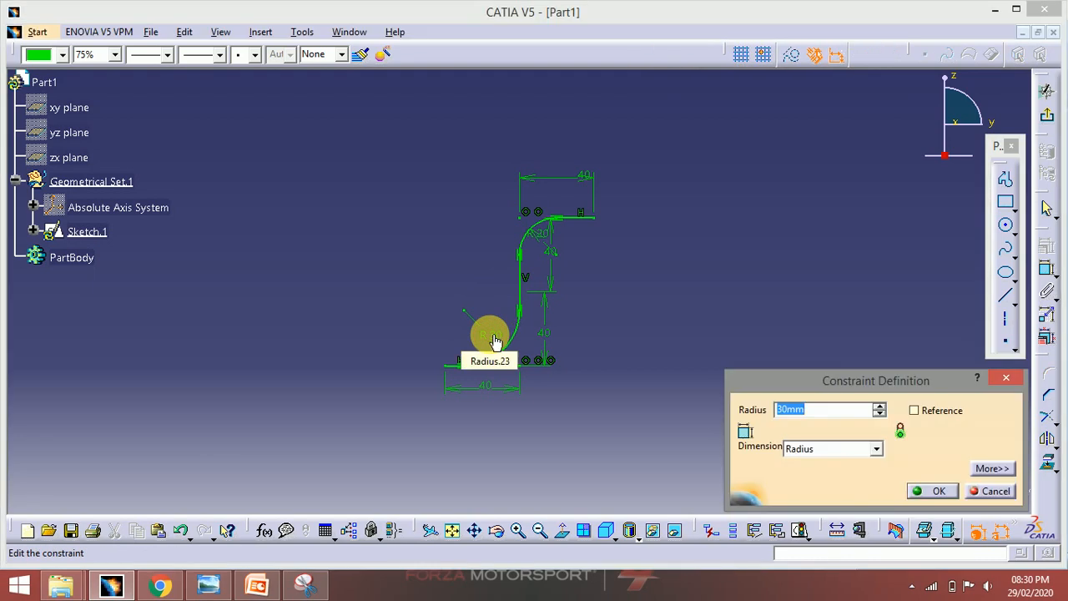
pyautogui.write('20')
pyautogui.press('Return')
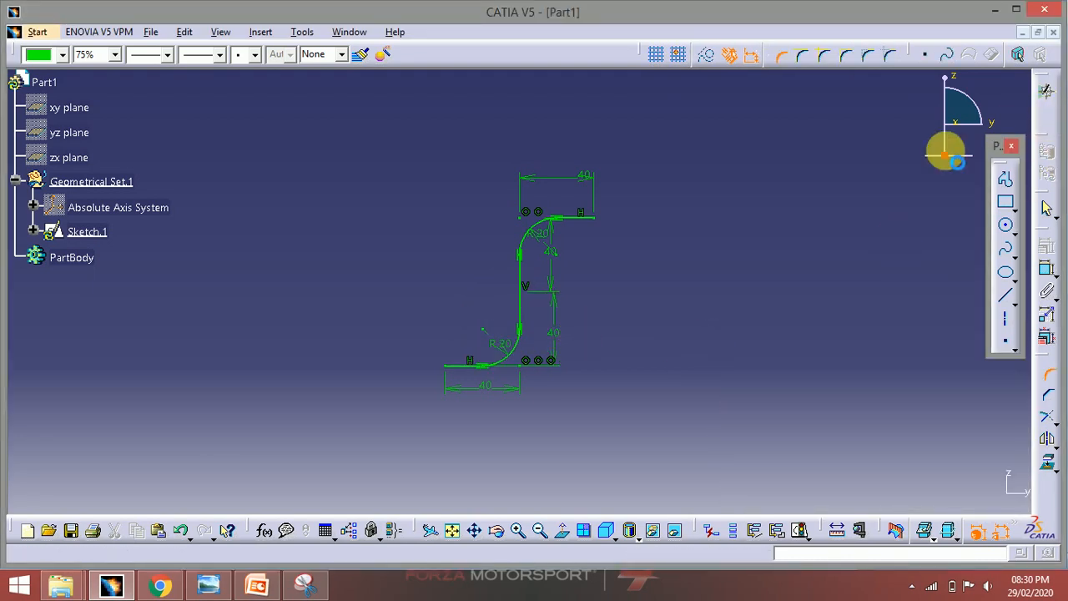
pyautogui.click(777, 246)
pyautogui.moveTo(546, 305)
pyautogui.mouseDown(button='middle')
pyautogui.moveTo(560, 333)
pyautogui.moveTo(656, 375)
pyautogui.moveTo(618, 437)
pyautogui.moveTo(431, 292)
pyautogui.moveTo(644, 303)
pyautogui.moveTo(520, 241)
pyautogui.moveTo(422, 248)
pyautogui.moveTo(464, 305)
pyautogui.moveTo(425, 327)
pyautogui.moveTo(525, 279)
pyautogui.moveTo(425, 305)
pyautogui.moveTo(493, 299)
pyautogui.moveTo(672, 317)
pyautogui.moveTo(515, 284)
pyautogui.moveTo(477, 336)
pyautogui.moveTo(555, 178)
pyautogui.moveTo(551, 334)
pyautogui.moveTo(646, 231)
pyautogui.moveTo(495, 246)
pyautogui.moveTo(541, 377)
pyautogui.moveTo(518, 446)
pyautogui.moveTo(598, 331)
pyautogui.mouseUp(button='middle')
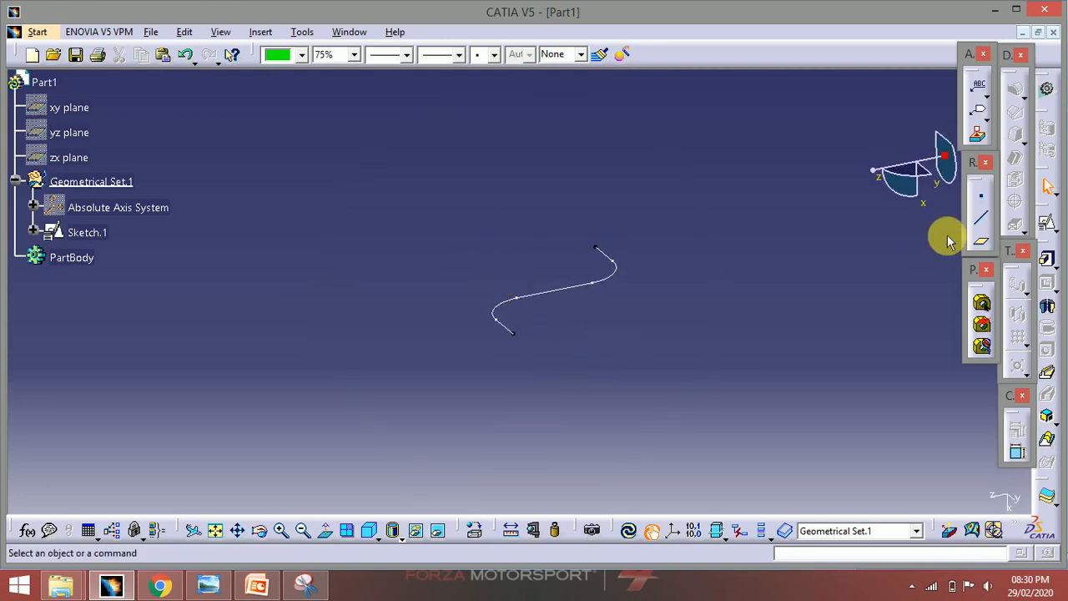
# Create a reference plane normal to the sketched curve at the free end of its upper line
pyautogui.click(981, 241)
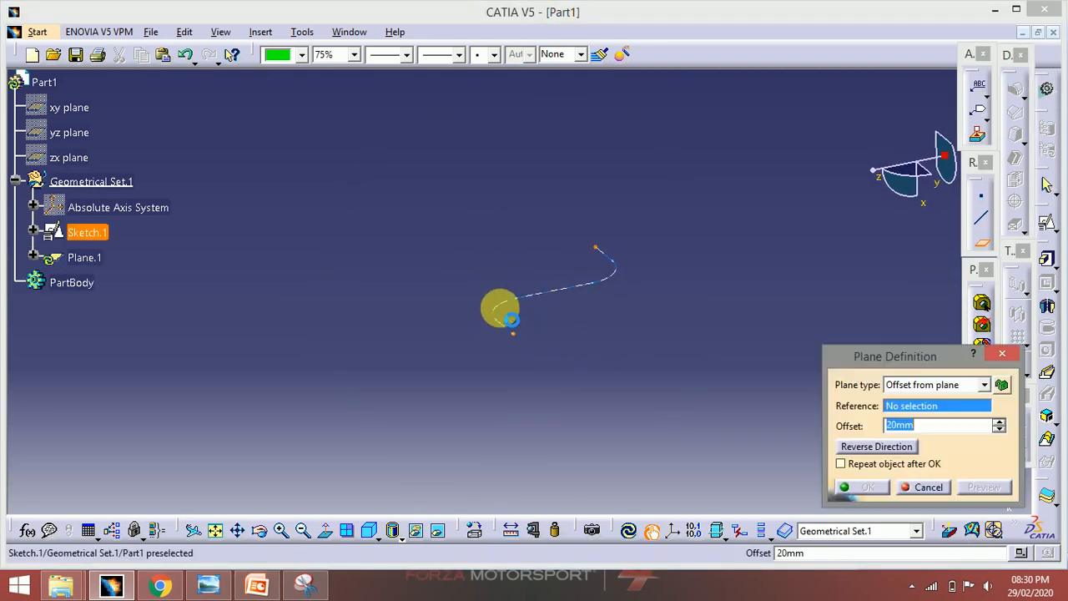
pyautogui.click(506, 313)
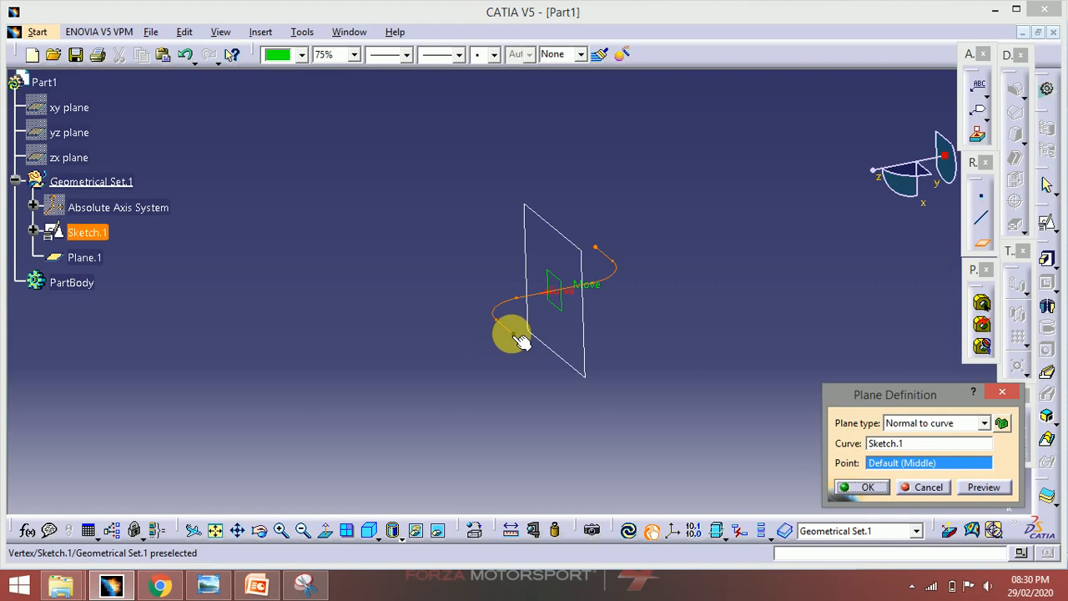
pyautogui.click(511, 332)
pyautogui.click(870, 487)
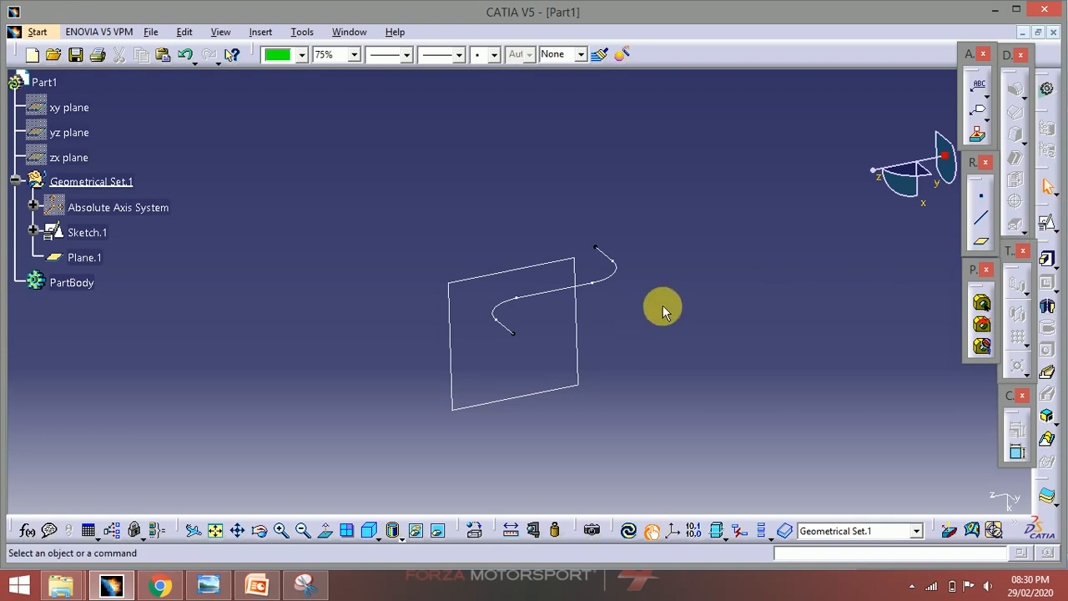
# Start a positioned sketch on the new plane, with its origin projected from the curve's end point and the H direction reversed
pyautogui.click(1050, 229)
pyautogui.click(580, 321)
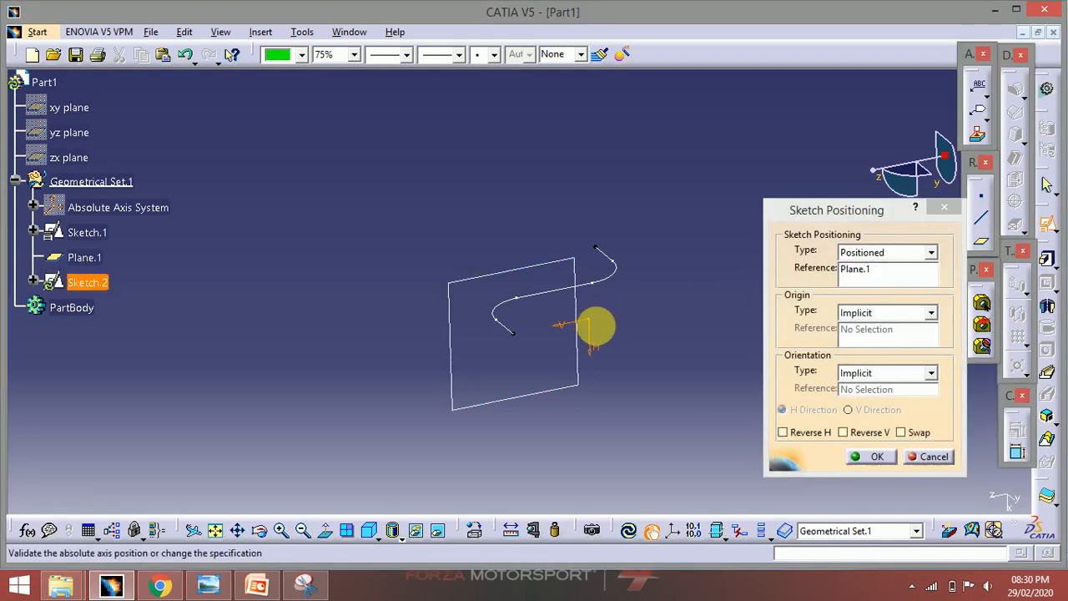
pyautogui.click(883, 312)
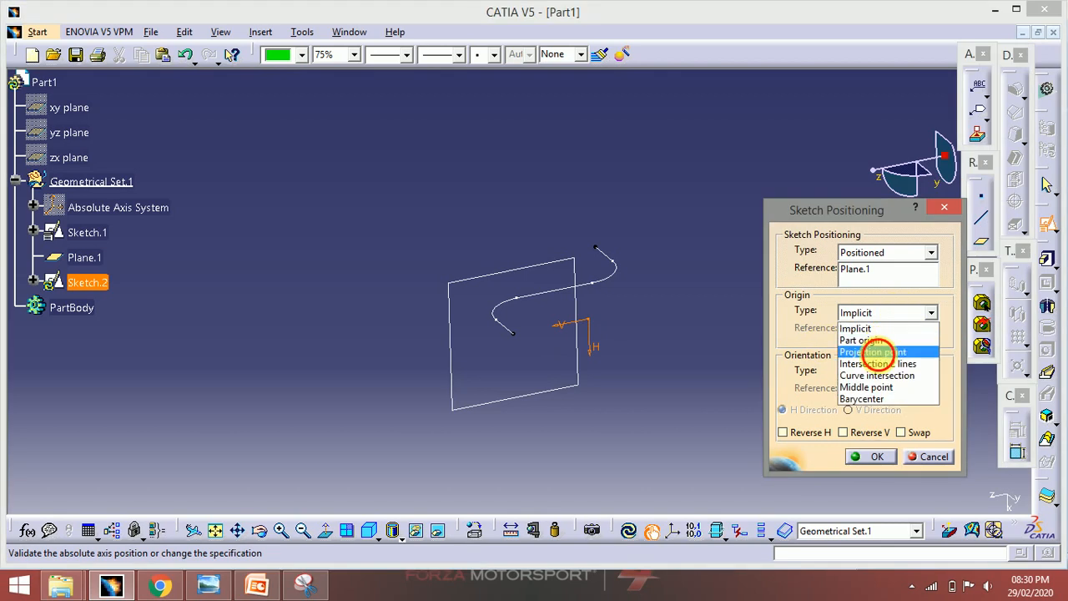
pyautogui.click(873, 351)
pyautogui.click(511, 332)
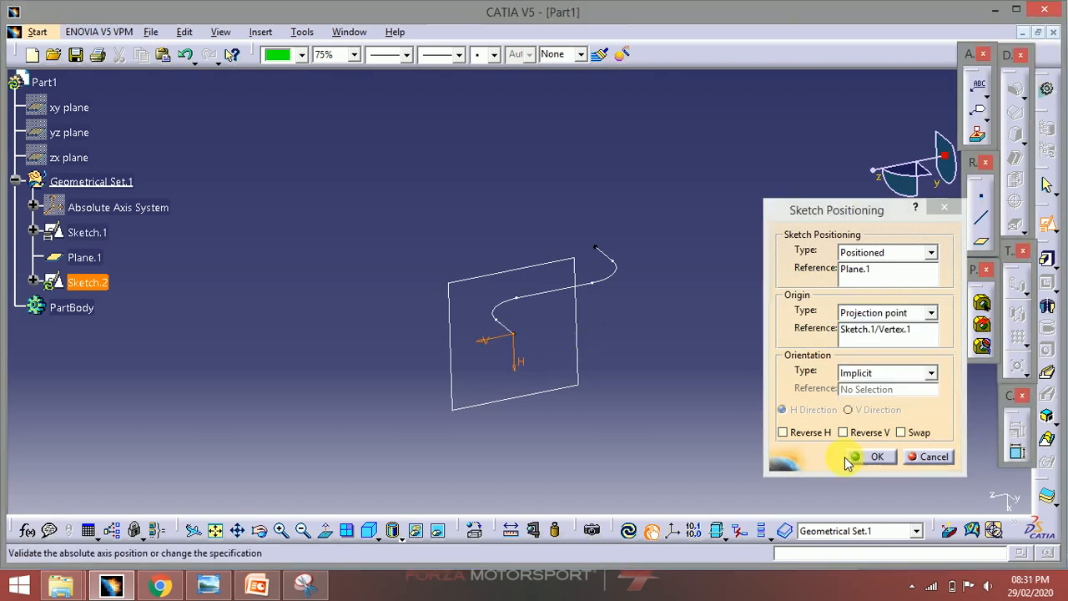
pyautogui.click(819, 438)
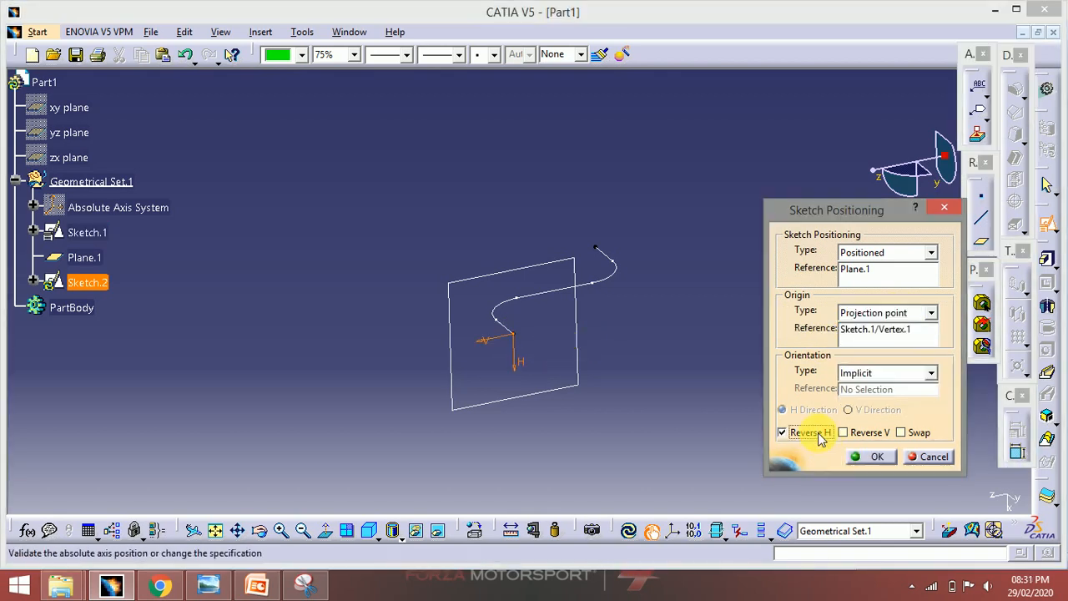
pyautogui.click(877, 460)
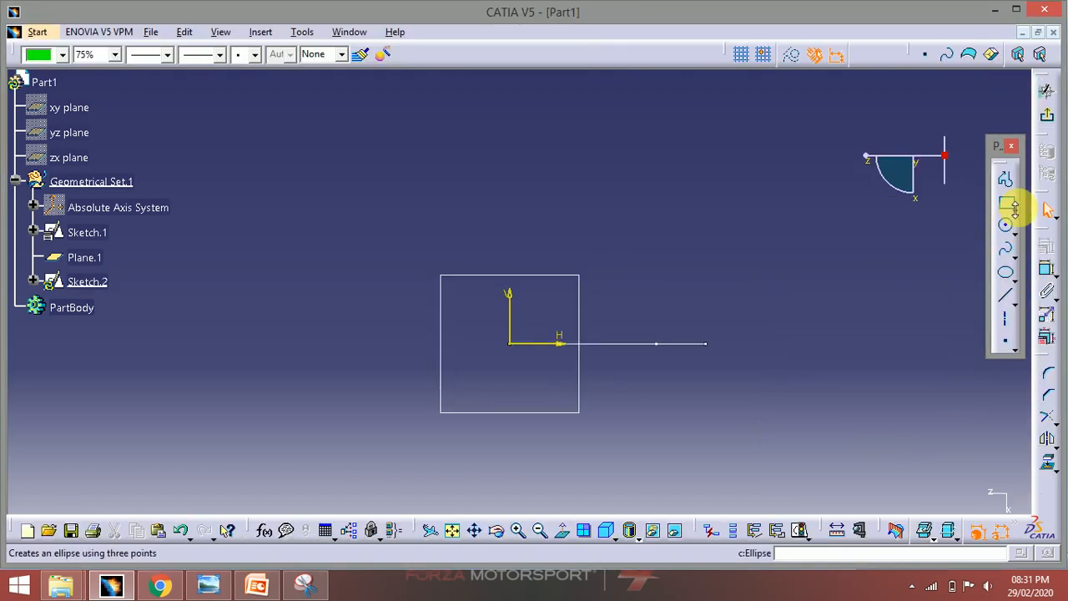
# Sketch a rectangle about 27.5 by 21.4 mm centered on the sketch origin, and dimension its width and height
pyautogui.click(1014, 212)
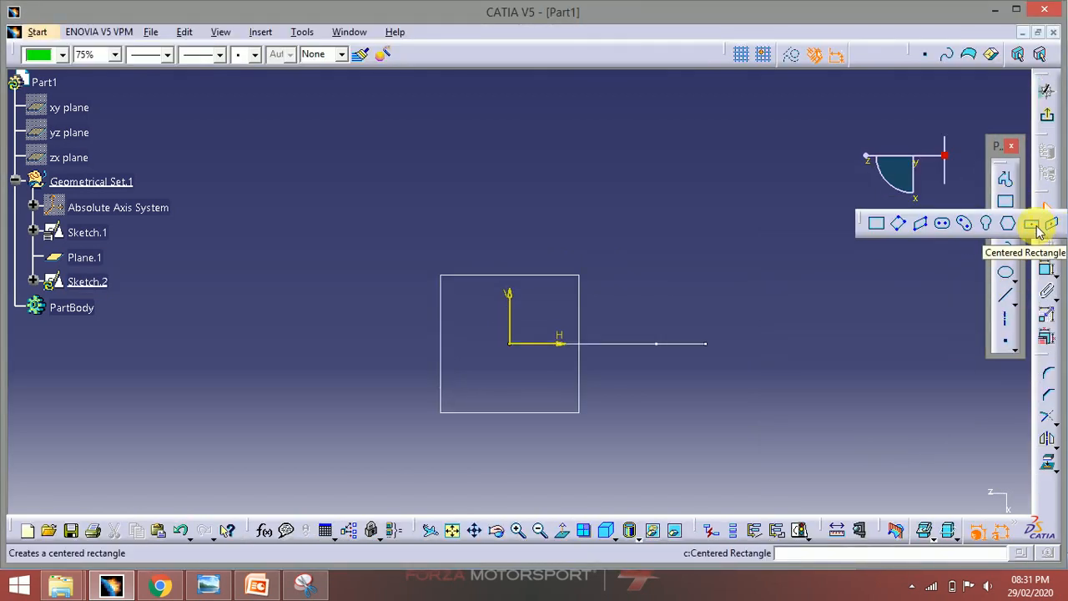
pyautogui.click(517, 347)
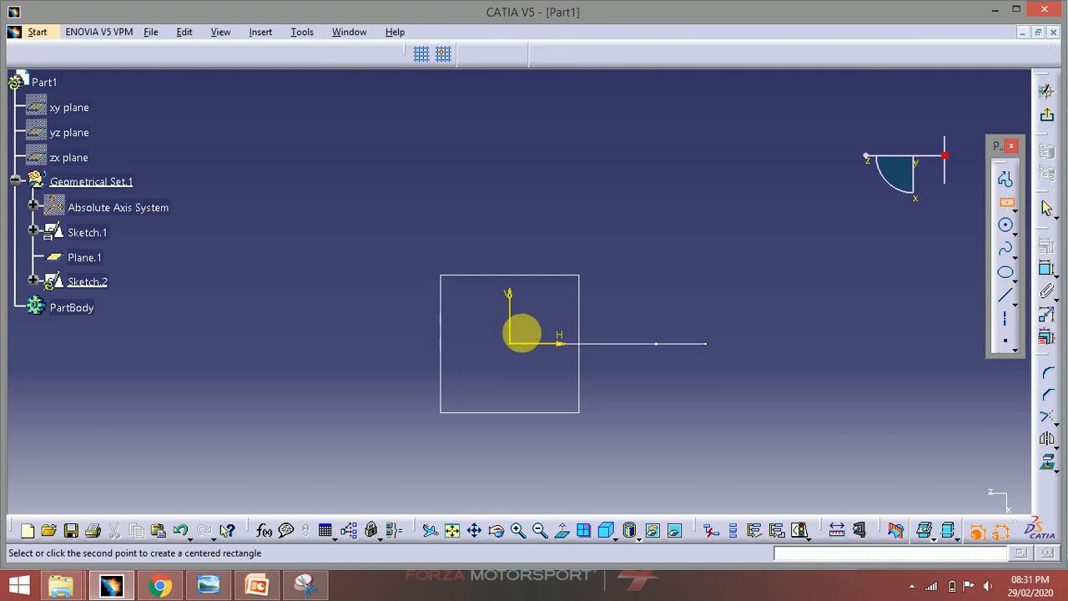
pyautogui.click(544, 319)
pyautogui.click(1046, 269)
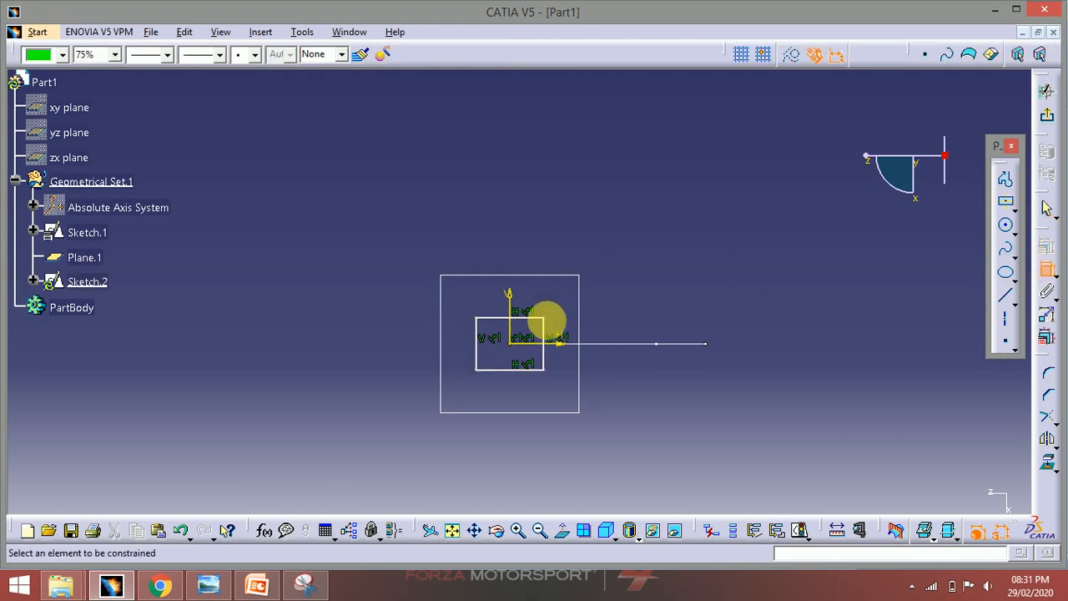
pyautogui.click(529, 318)
pyautogui.click(534, 290)
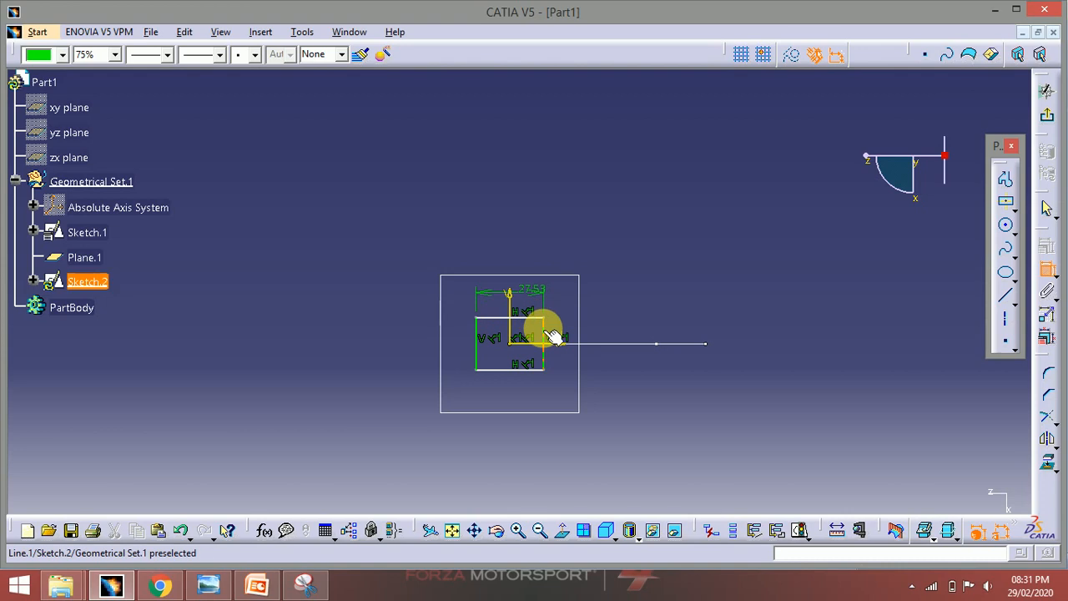
pyautogui.click(546, 334)
# Set the rectangle's width to 20 mm and its height to 15 mm, then leave the sketch
pyautogui.doubleClick(534, 287)
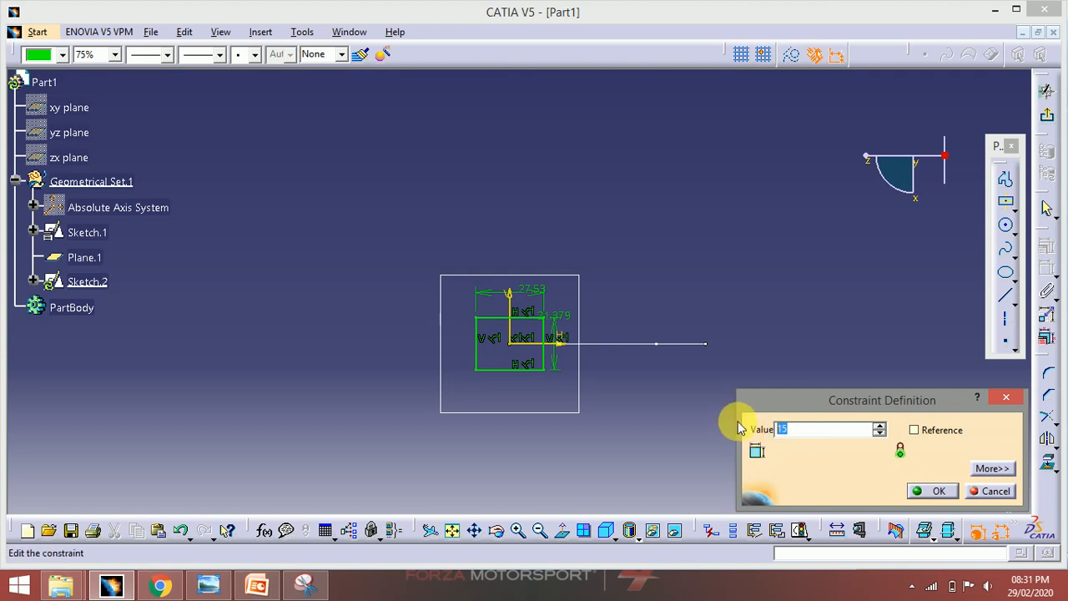
pyautogui.write('20')
pyautogui.press('Return')
pyautogui.doubleClick(560, 316)
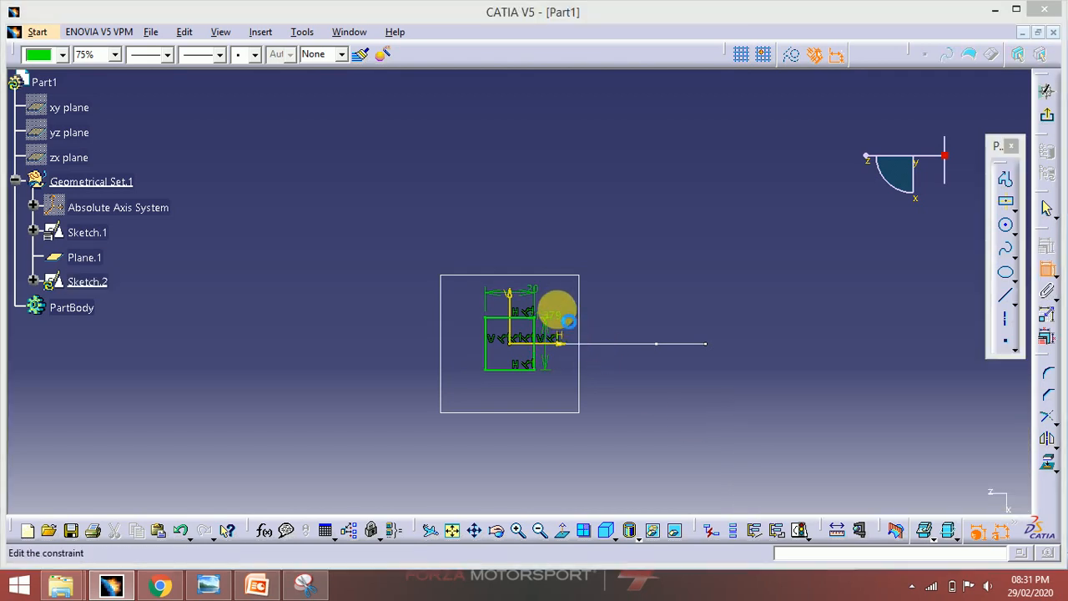
pyautogui.write('15mm')
pyautogui.press('Return')
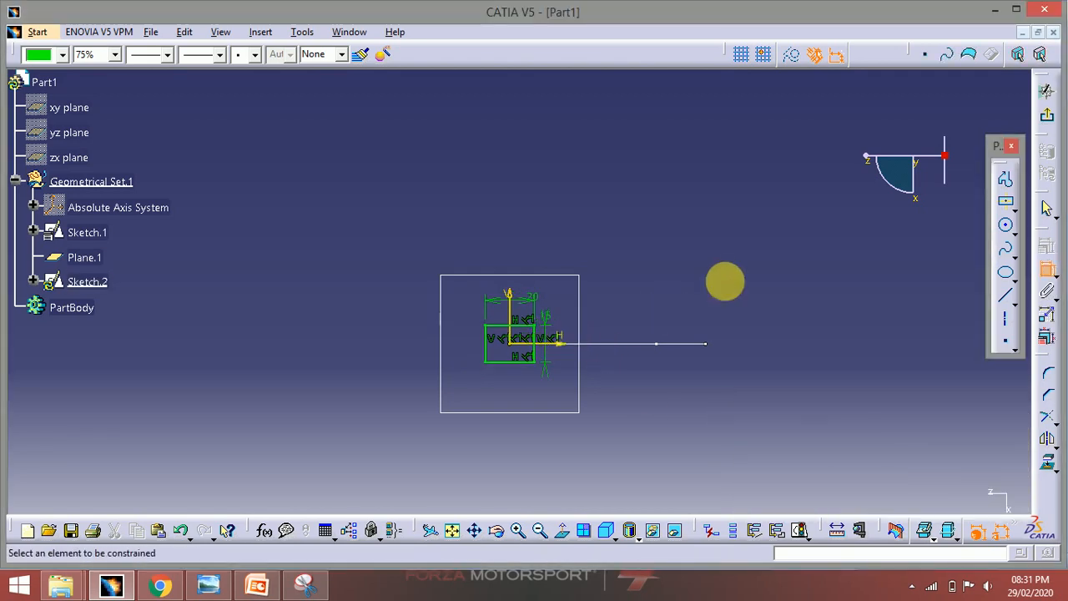
pyautogui.click(1048, 146)
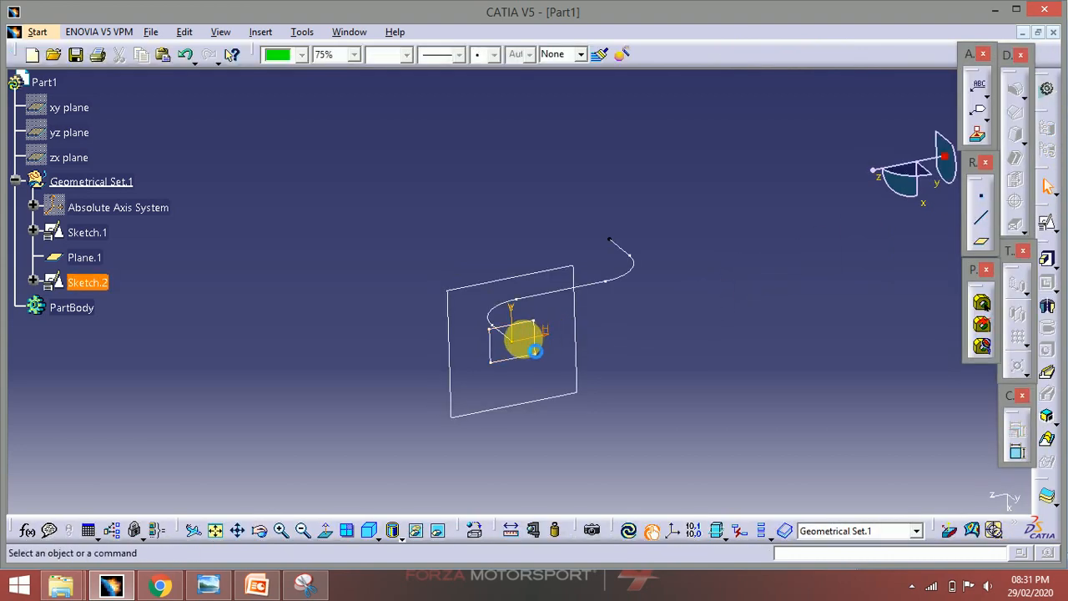
# Hide the reference plane at the end of the curve
pyautogui.click(622, 330)
pyautogui.click(509, 338)
pyautogui.click(650, 333)
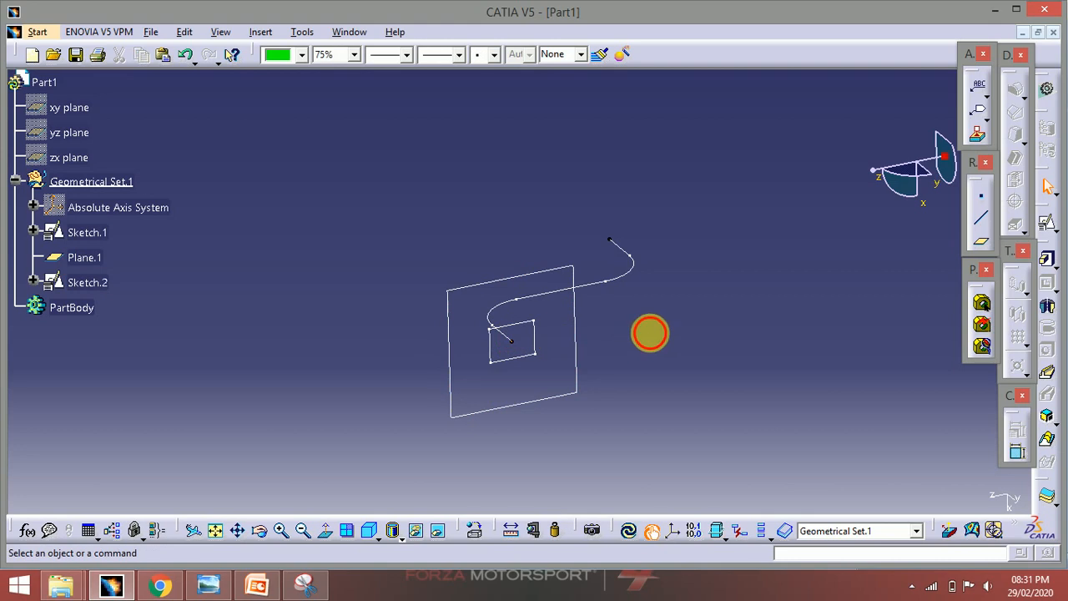
pyautogui.click(574, 311)
pyautogui.press('h')
pyautogui.moveTo(612, 357); pyautogui.dragTo(660, 351, button='middle')
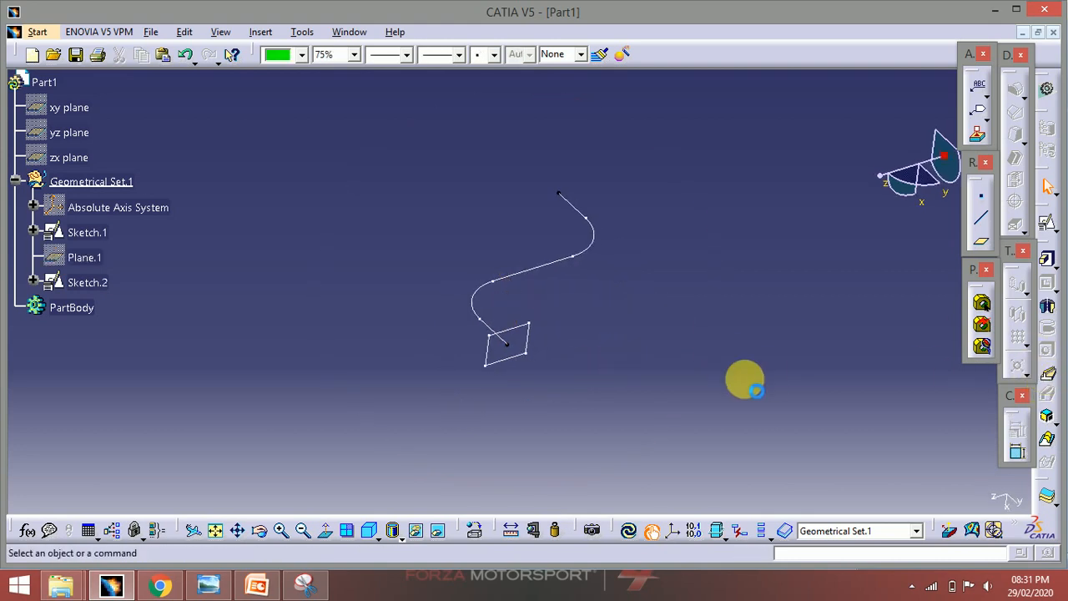
# Cancel the Rib command and make PartBody the in-work object
pyautogui.click(706, 226)
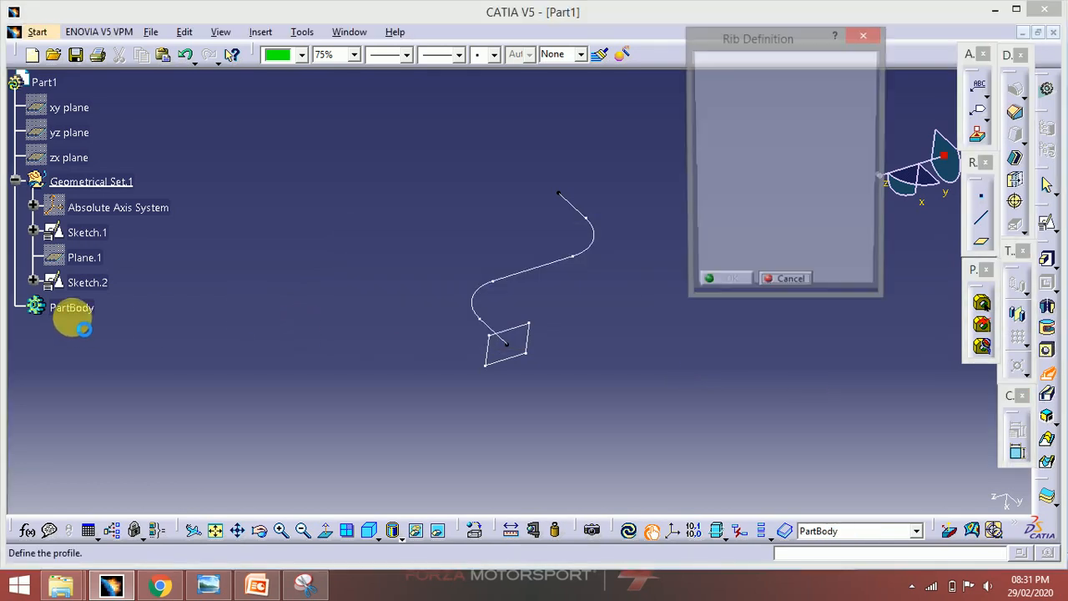
pyautogui.click(872, 33)
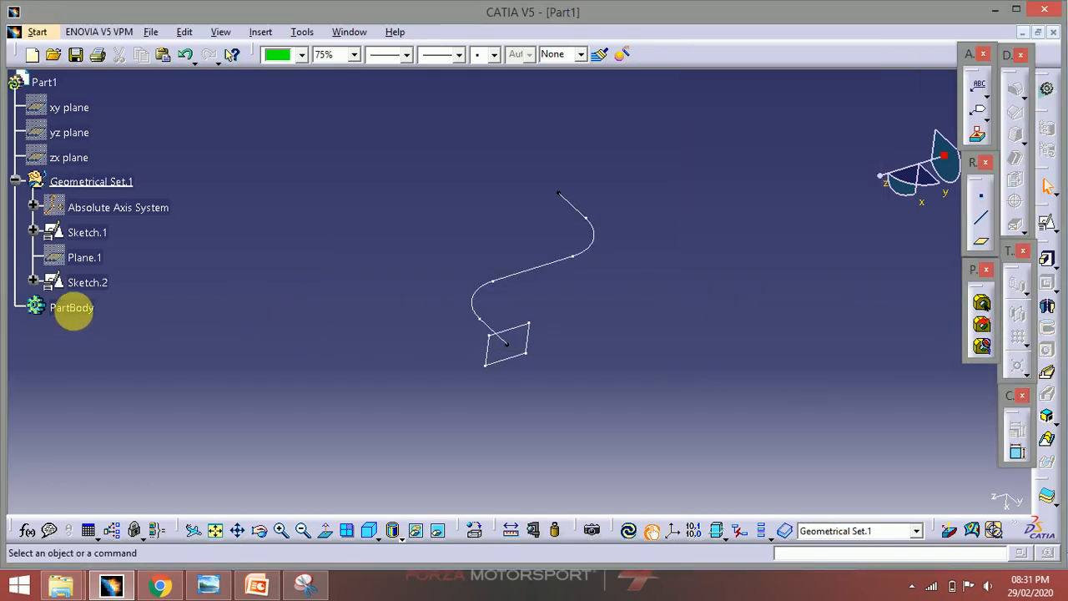
pyautogui.rightClick(71, 308)
pyautogui.click(162, 361)
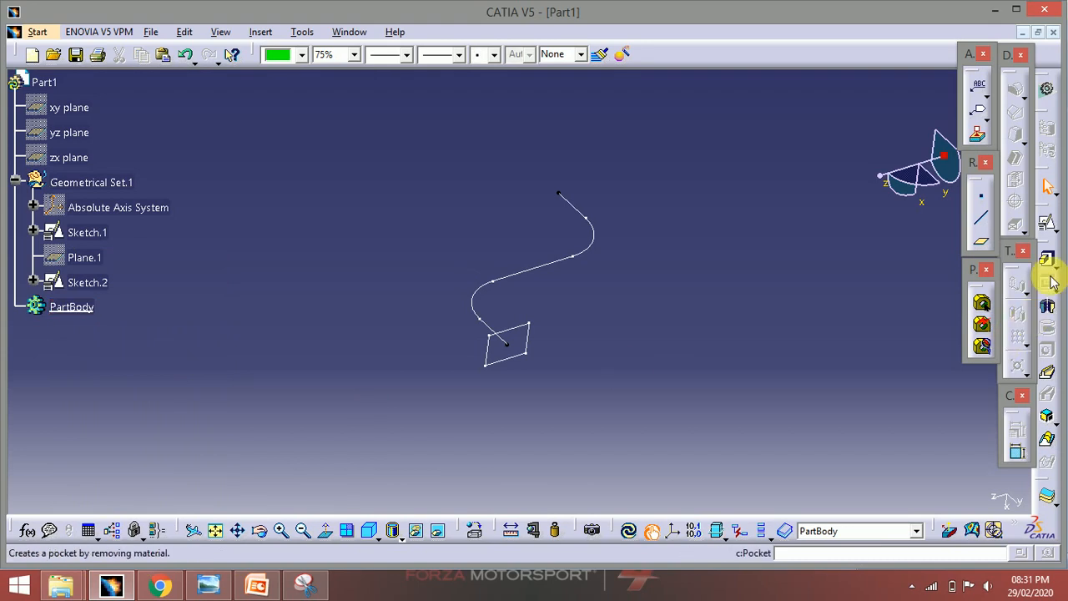
# Create a Rib with the rectangle sketch as profile and the Z-shaped sketch as center curve, using Keep angle profile control
pyautogui.click(1035, 383)
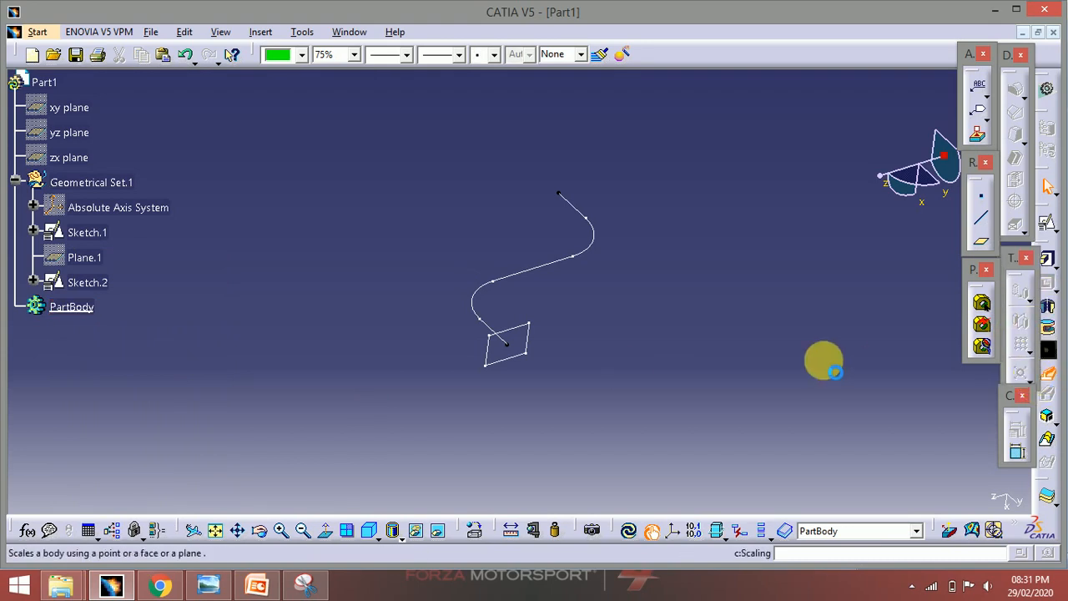
pyautogui.click(502, 278)
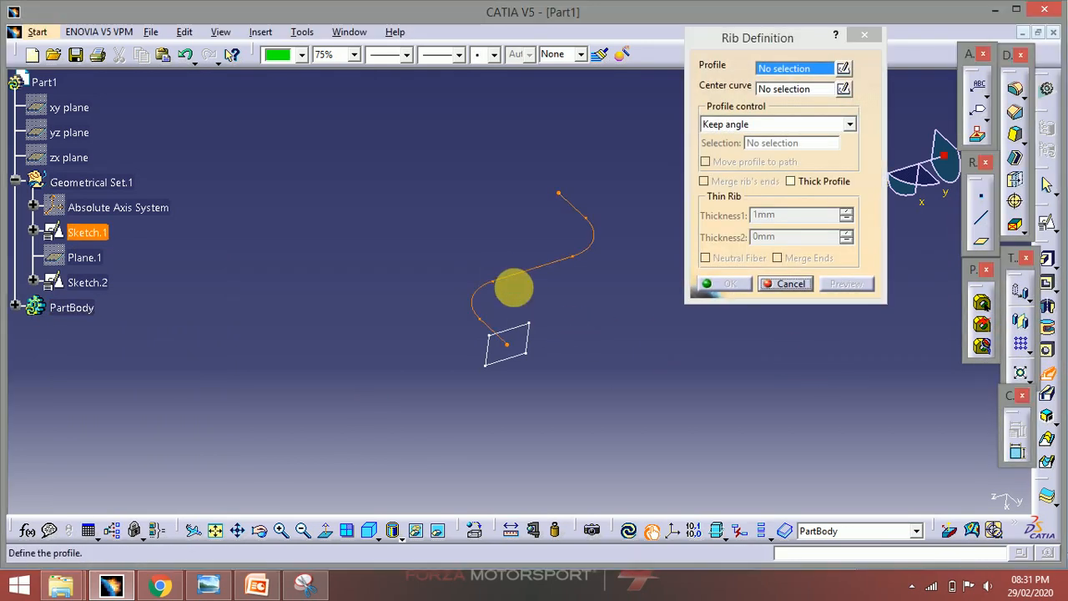
pyautogui.click(635, 332)
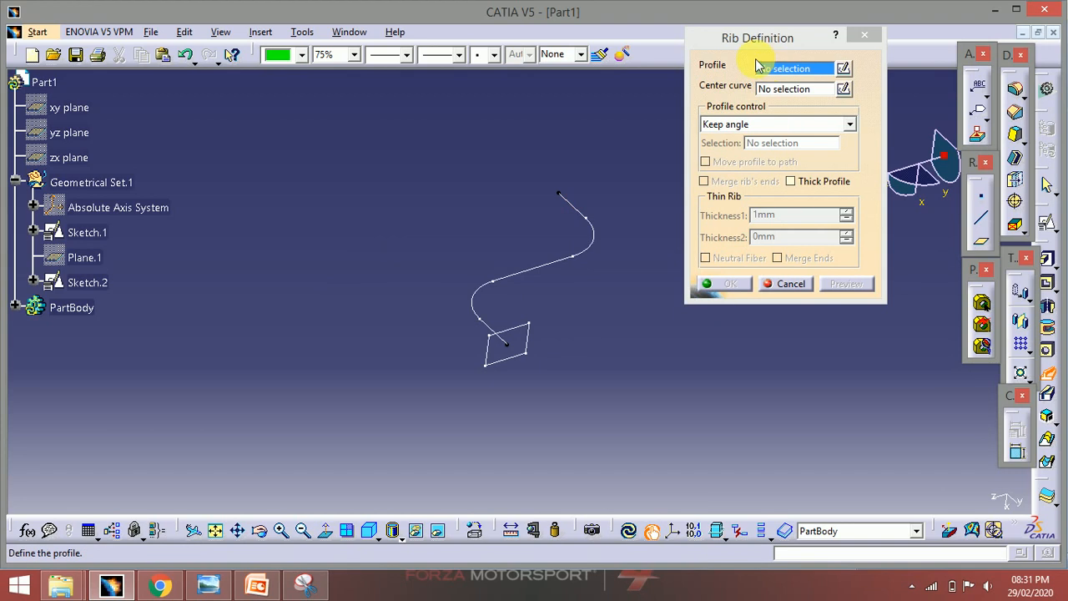
pyautogui.click(532, 349)
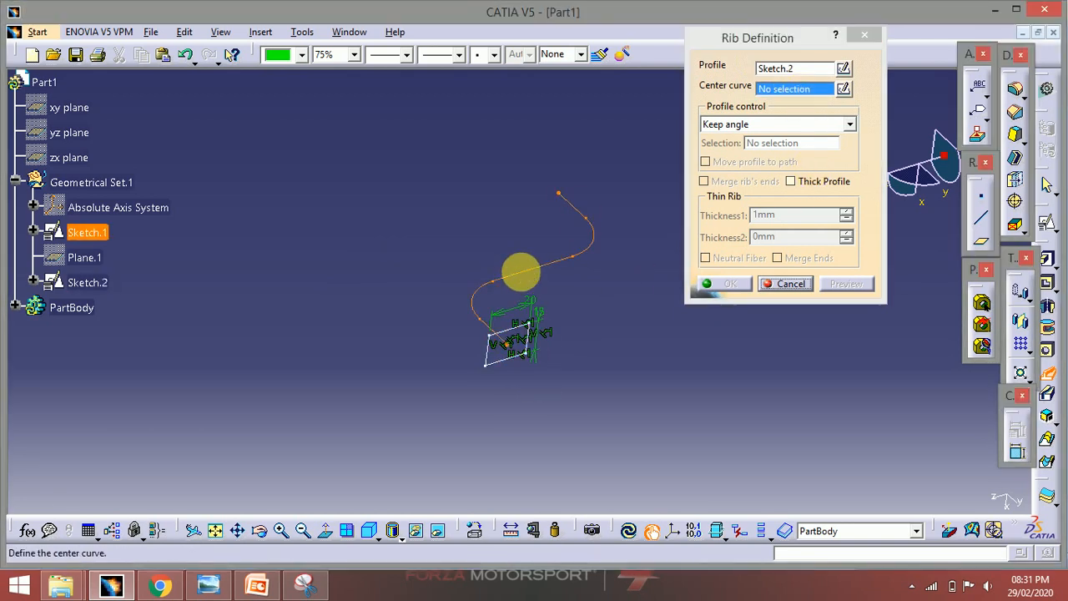
pyautogui.click(530, 279)
pyautogui.click(847, 283)
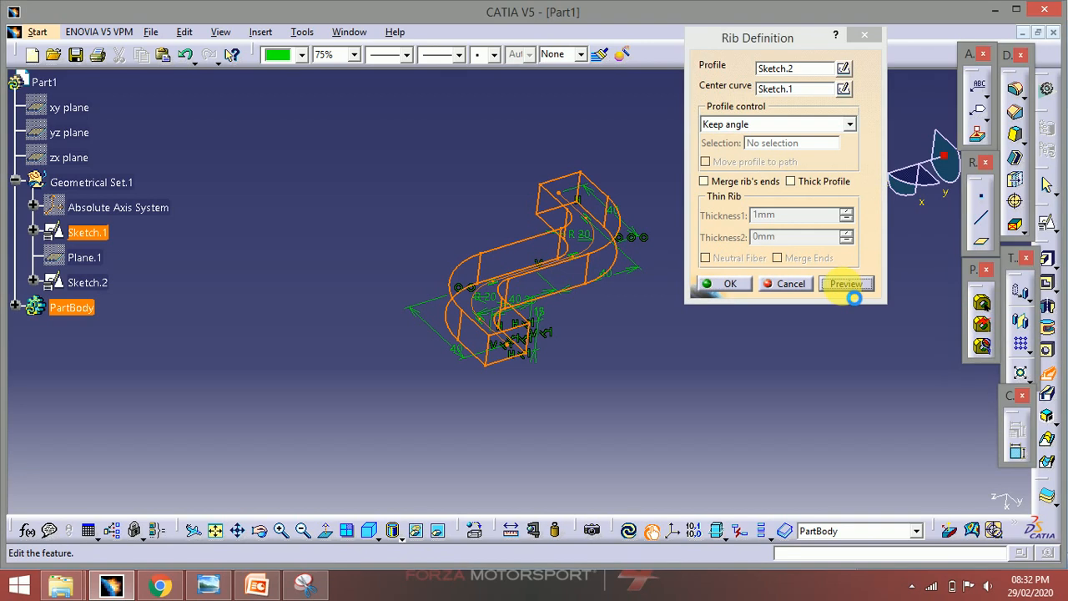
pyautogui.click(727, 284)
# Show the rectangle sketch and the Z-shaped curve sketch together with the rib
pyautogui.moveTo(555, 322)
pyautogui.mouseDown(button='middle')
pyautogui.moveTo(490, 362)
pyautogui.moveTo(496, 303)
pyautogui.moveTo(448, 308)
pyautogui.moveTo(440, 418)
pyautogui.moveTo(627, 393)
pyautogui.moveTo(567, 310)
pyautogui.mouseUp(button='middle')
pyautogui.moveTo(489, 336); pyautogui.dragTo(460, 309, button='middle')
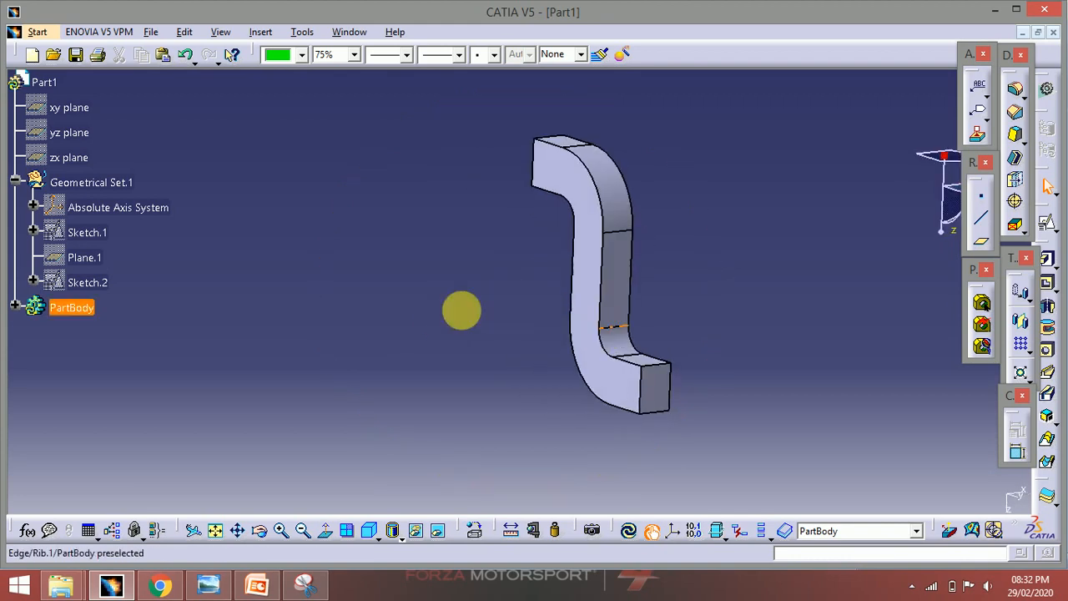
pyautogui.rightClick(88, 283)
pyautogui.click(200, 315)
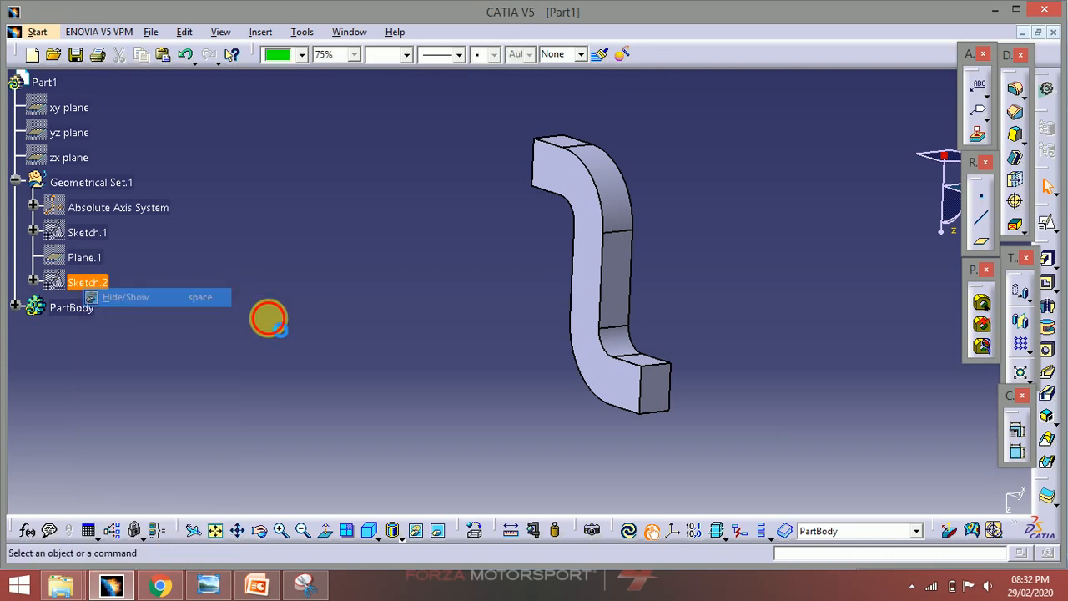
pyautogui.rightClick(86, 234)
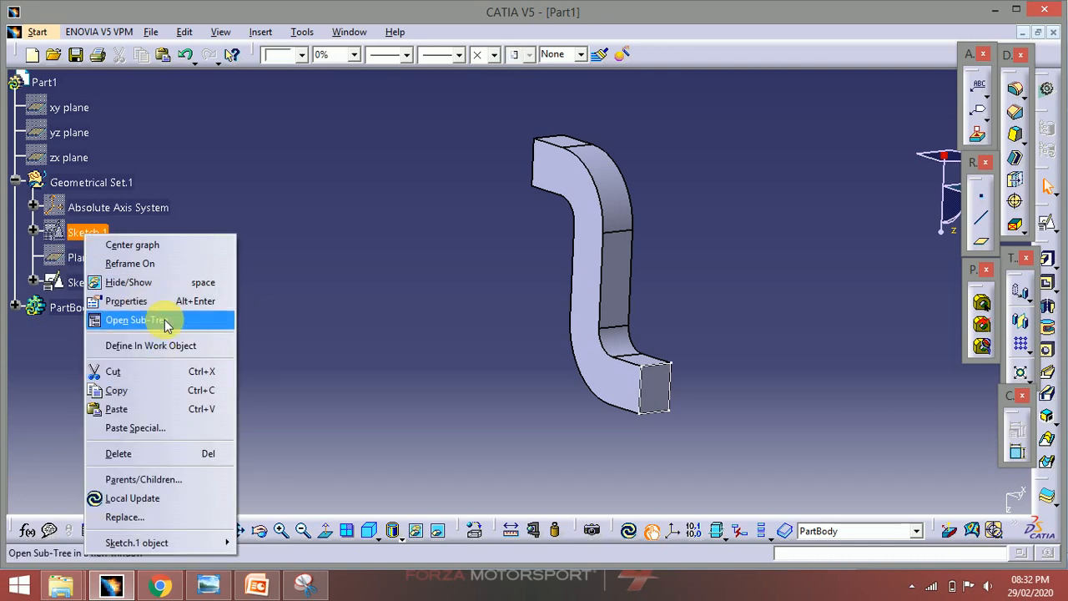
pyautogui.click(161, 286)
# Open the Z-shaped curve sketch and set both corner radii to 10 mm
pyautogui.click(90, 233)
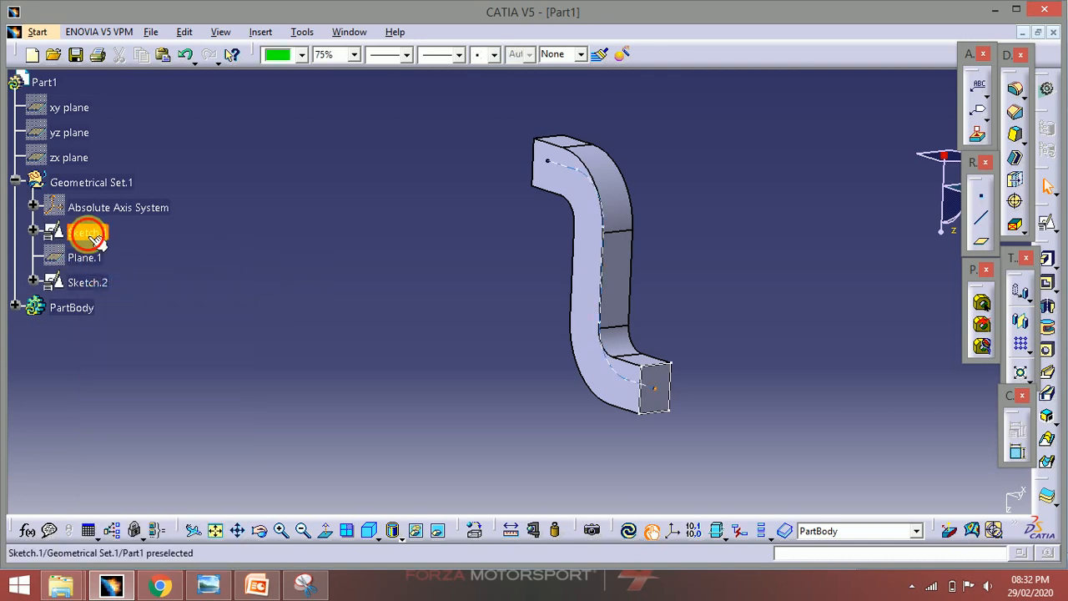
pyautogui.doubleClick(90, 233)
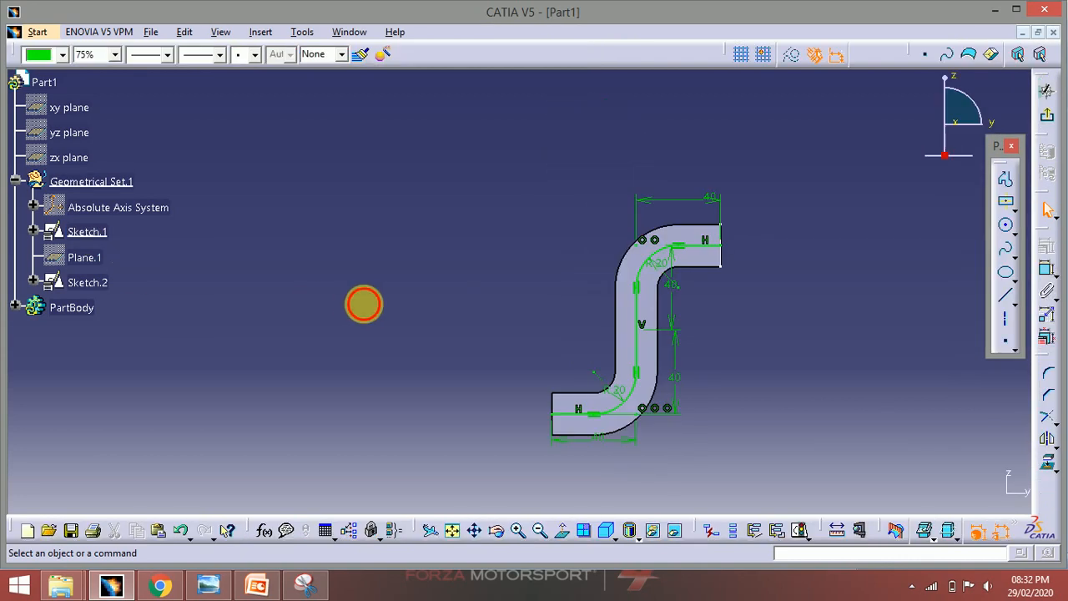
pyautogui.doubleClick(628, 392)
pyautogui.write('1')
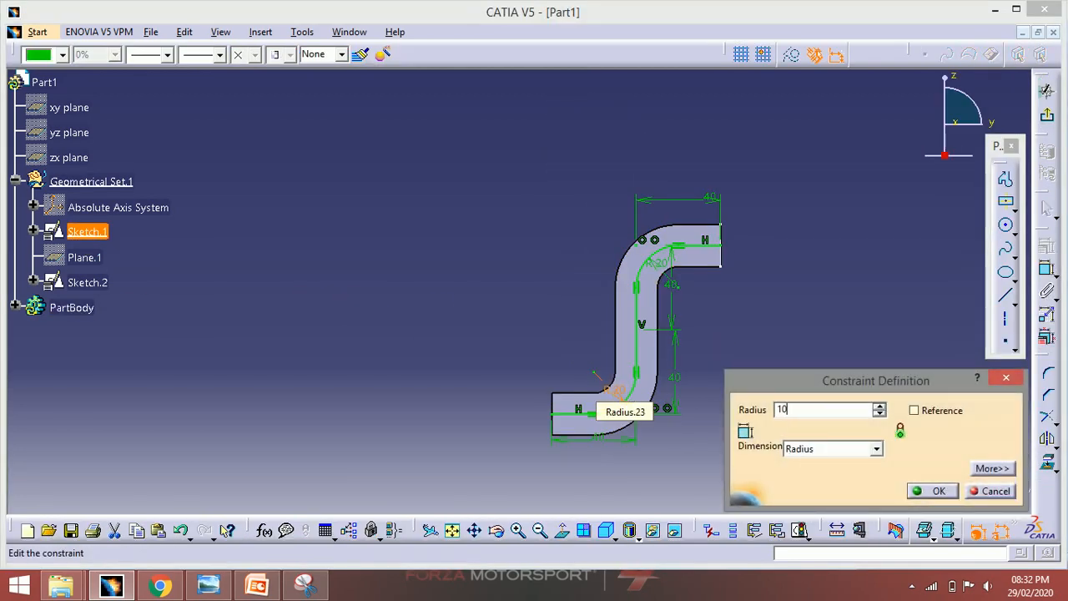
pyautogui.write('0')
pyautogui.press('Return')
pyautogui.doubleClick(664, 272)
pyautogui.write('10')
pyautogui.press('Return')
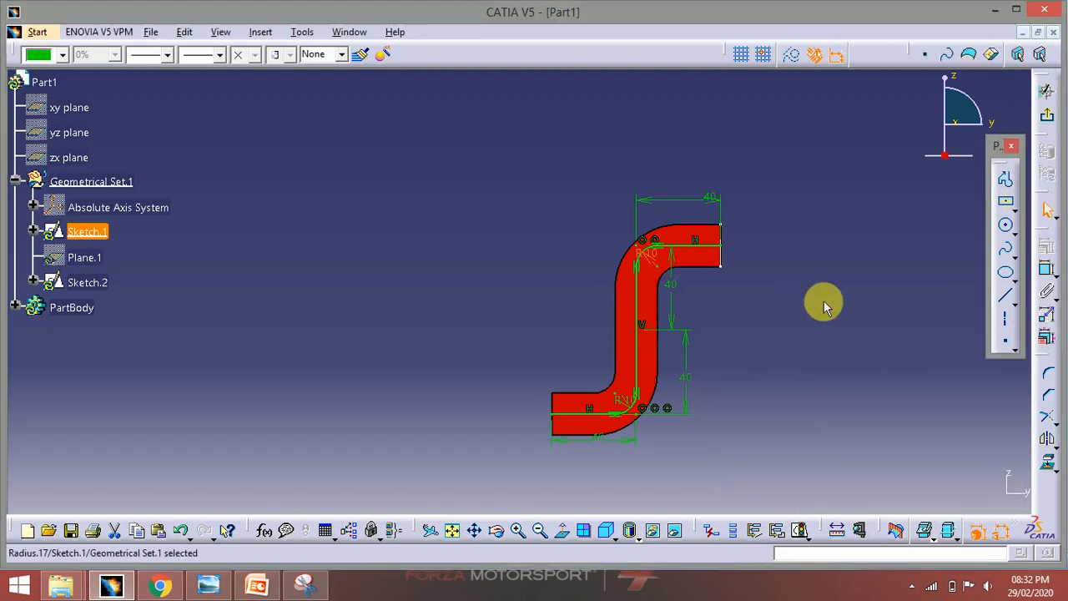
# Leave the curve sketch and run a local update on PartBody
pyautogui.click(824, 301)
pyautogui.click(1049, 117)
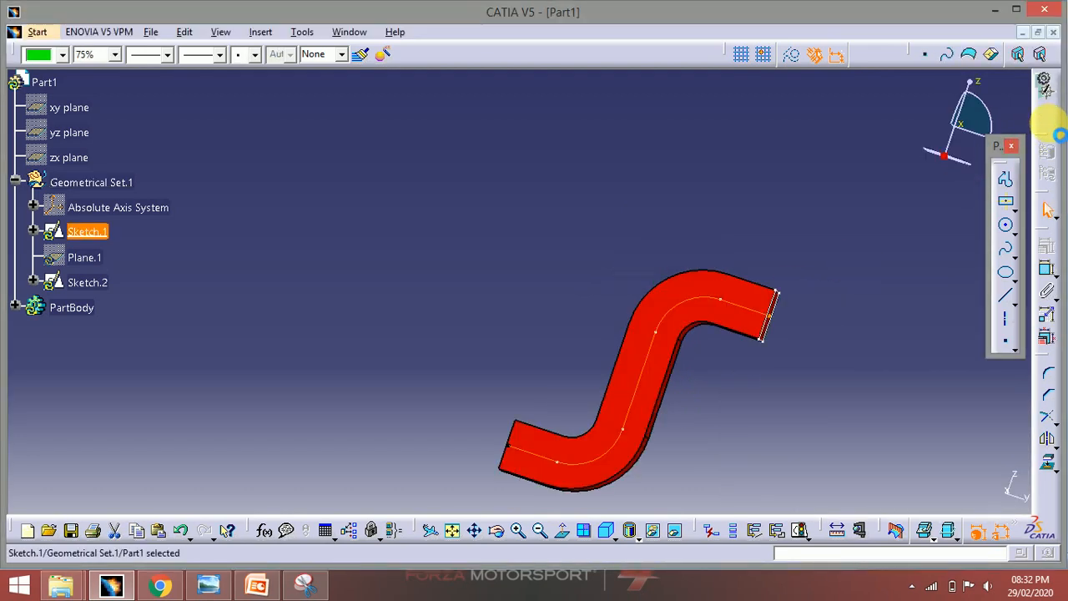
pyautogui.rightClick(72, 307)
pyautogui.click(108, 508)
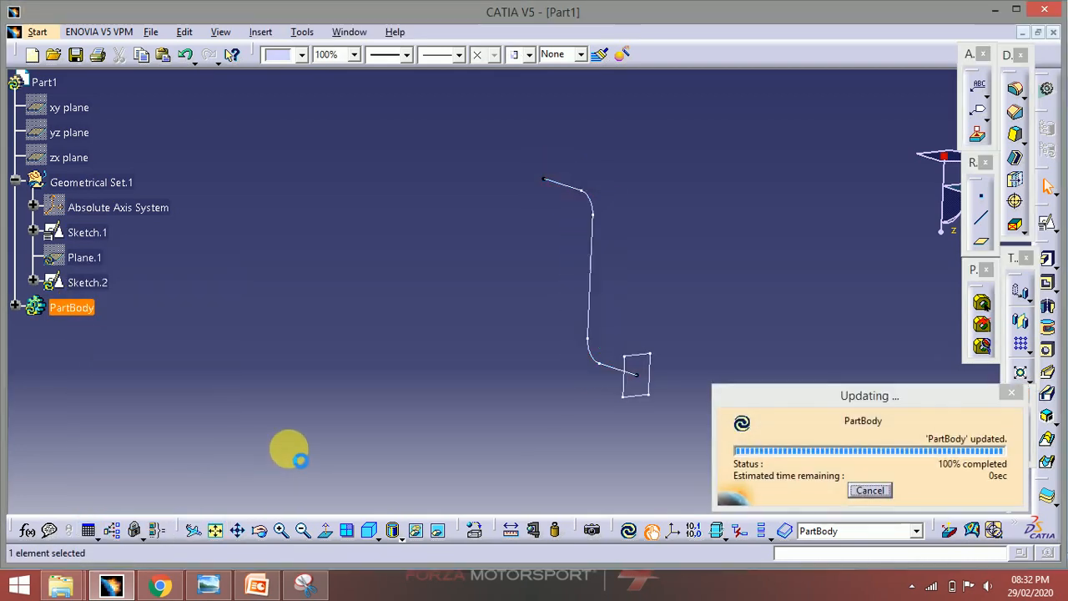
pyautogui.click(290, 448)
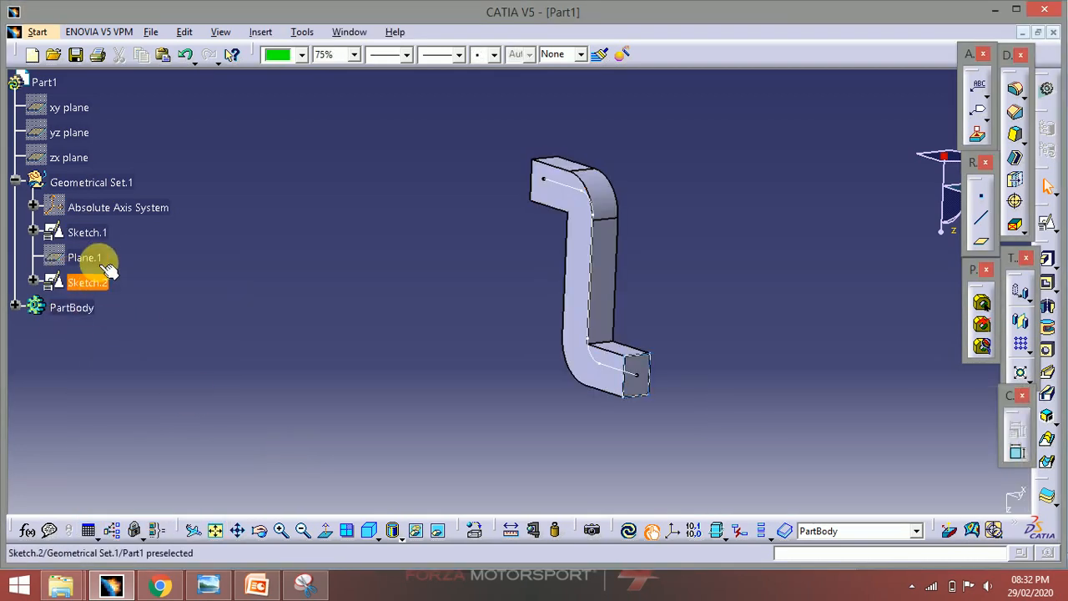
# Reopen the Z-shaped curve sketch and set both corner radii to 12 mm
pyautogui.doubleClick(87, 233)
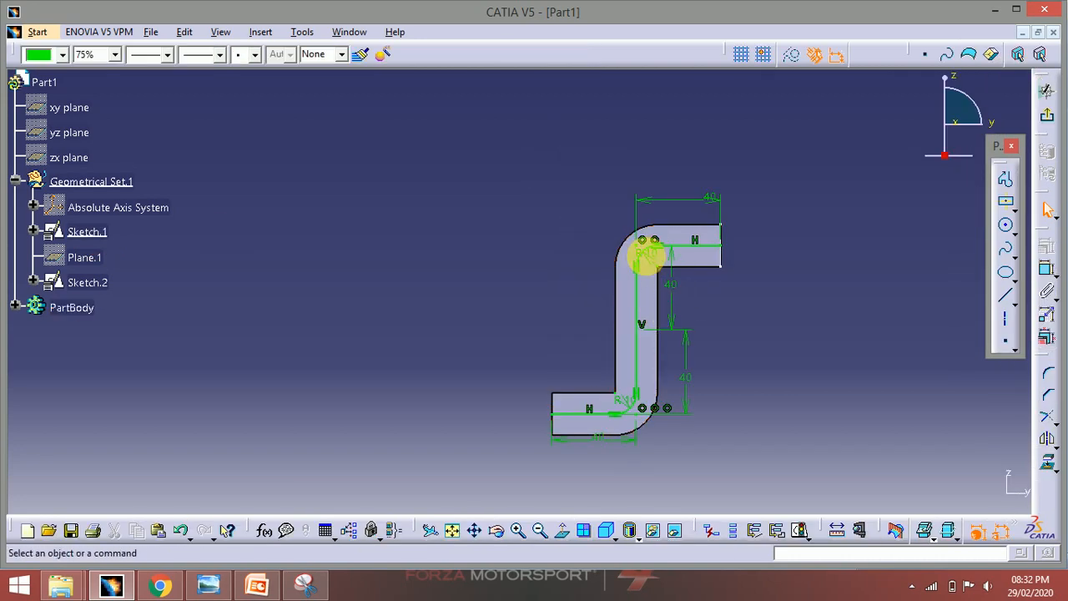
pyautogui.doubleClick(655, 258)
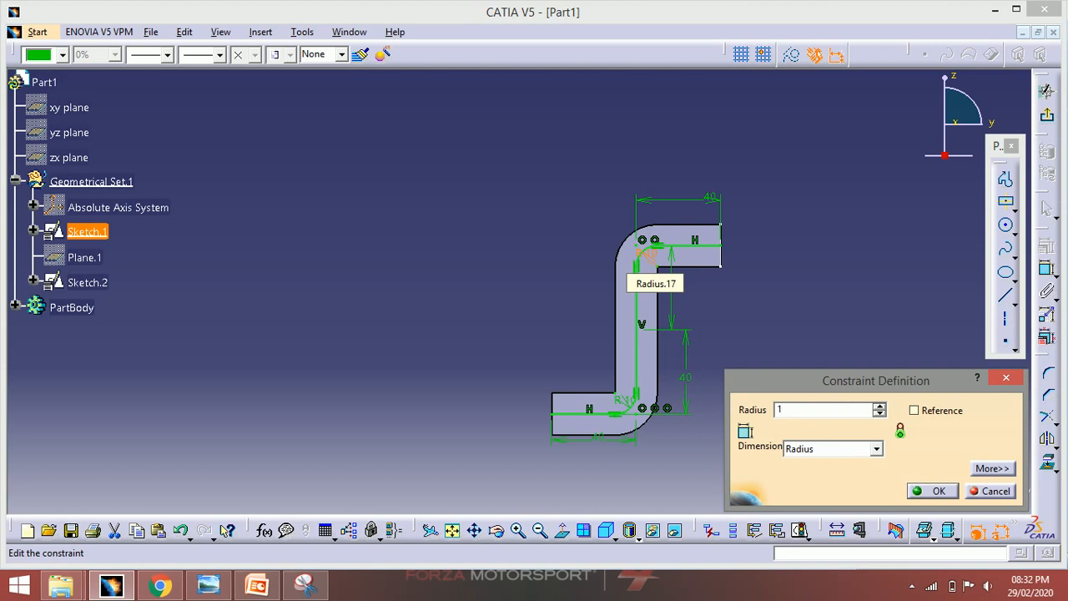
pyautogui.write('12')
pyautogui.press('Return')
pyautogui.doubleClick(634, 406)
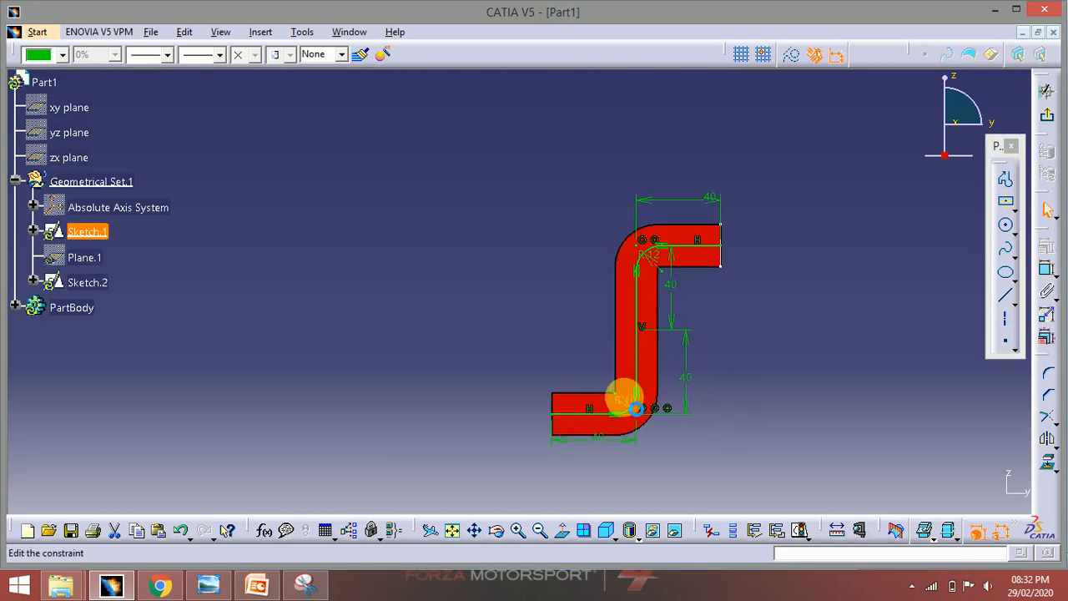
pyautogui.write('12')
pyautogui.press('Return')
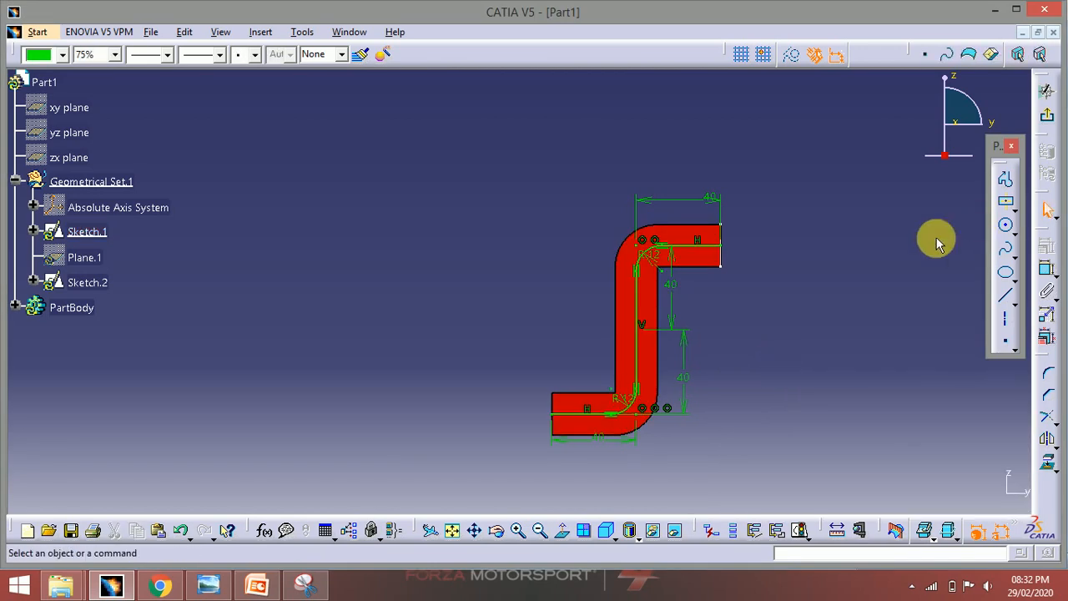
# Set both corner radii of the Z-shaped curve to 13 mm and leave the sketch
pyautogui.doubleClick(659, 263)
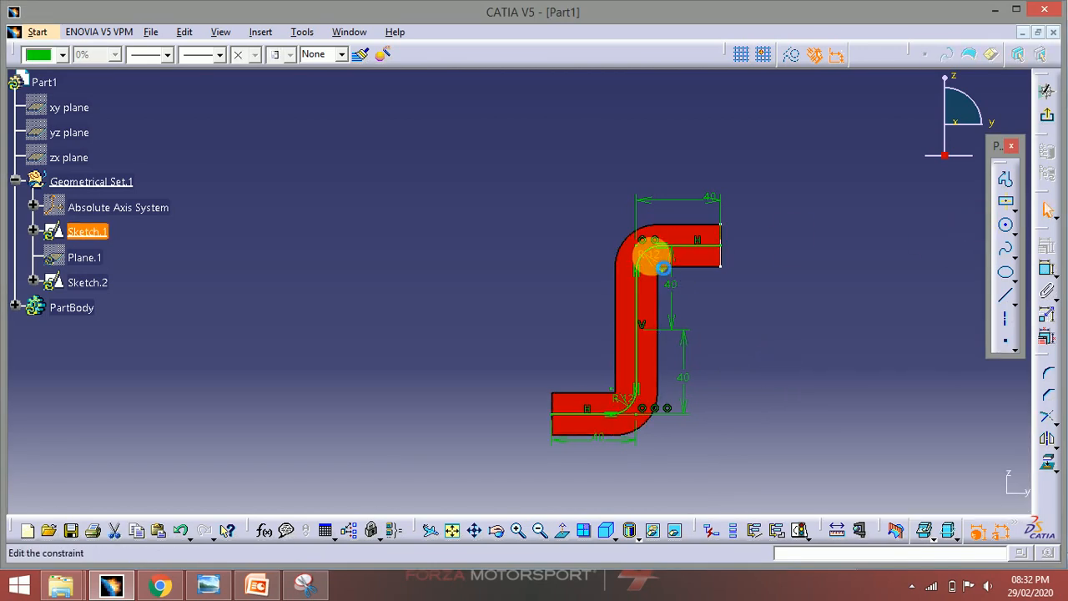
pyautogui.write('13')
pyautogui.press('Return')
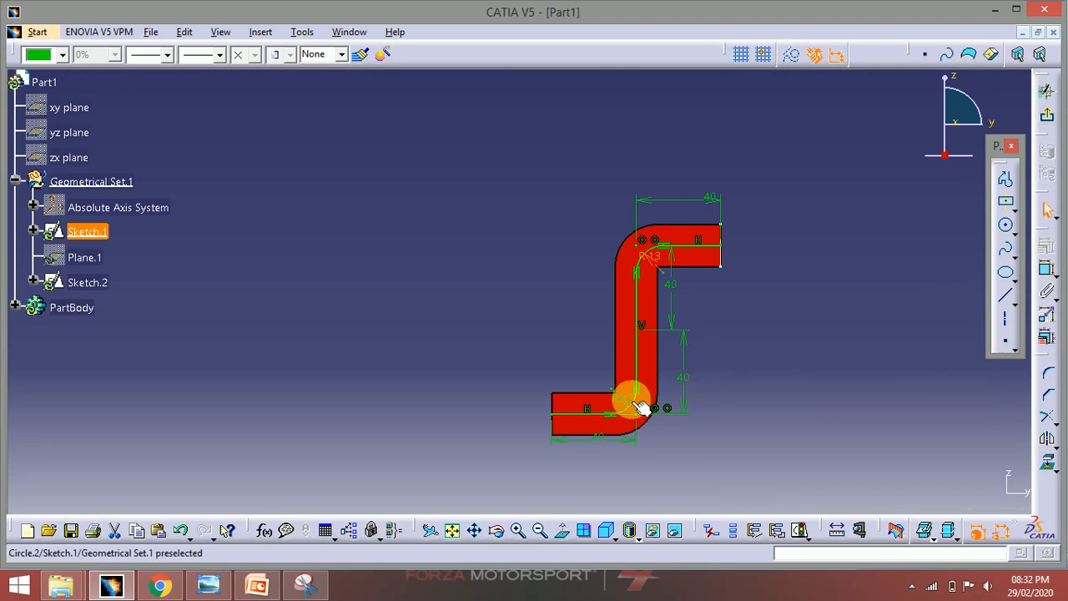
pyautogui.doubleClick(631, 408)
pyautogui.write('13mm')
pyautogui.press('Return')
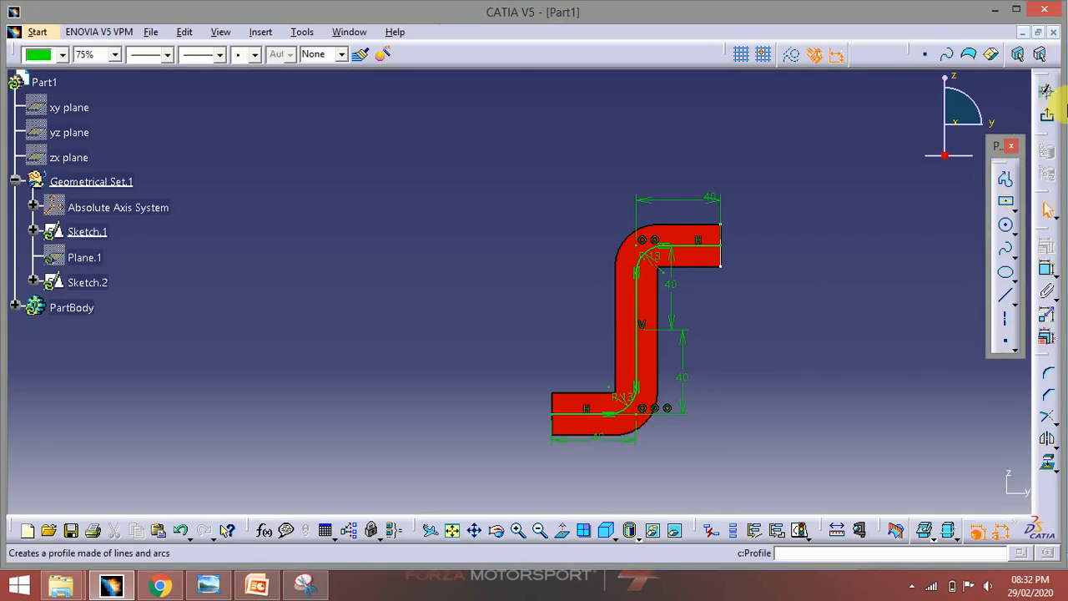
pyautogui.click(1049, 116)
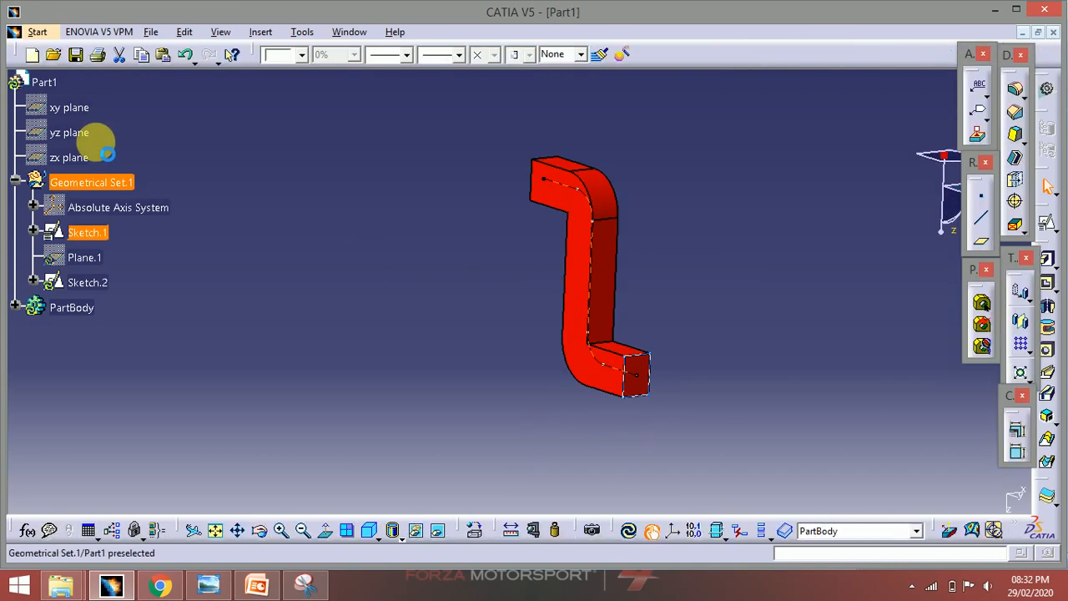
# Update the whole part with the changed center curve and hide the Z-shaped curve sketch
pyautogui.rightClick(63, 88)
pyautogui.click(100, 346)
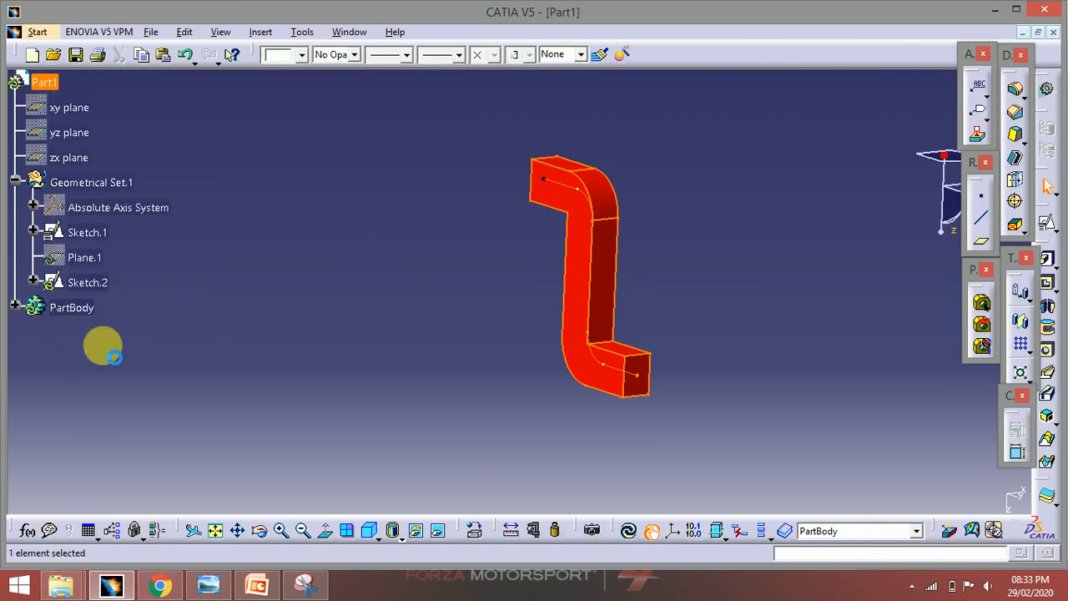
pyautogui.click(393, 322)
pyautogui.moveTo(394, 322); pyautogui.dragTo(613, 269, button='middle')
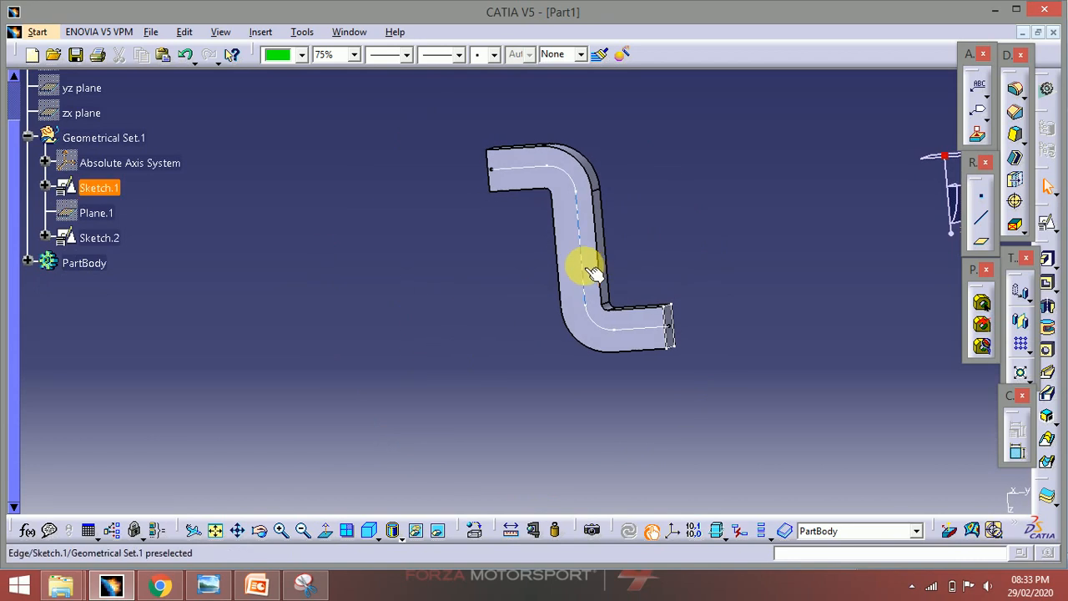
pyautogui.click(706, 393)
pyautogui.moveTo(648, 317)
pyautogui.mouseDown(button='middle')
pyautogui.moveTo(554, 334)
pyautogui.moveTo(506, 400)
pyautogui.moveTo(525, 355)
pyautogui.moveTo(644, 312)
pyautogui.moveTo(712, 312)
pyautogui.moveTo(546, 348)
pyautogui.moveTo(673, 352)
pyautogui.moveTo(525, 322)
pyautogui.moveTo(431, 343)
pyautogui.moveTo(407, 331)
pyautogui.mouseUp(button='middle')
# Open the rectangle profile sketch and set its width to 12 mm and its height to 20 mm
pyautogui.click(98, 239)
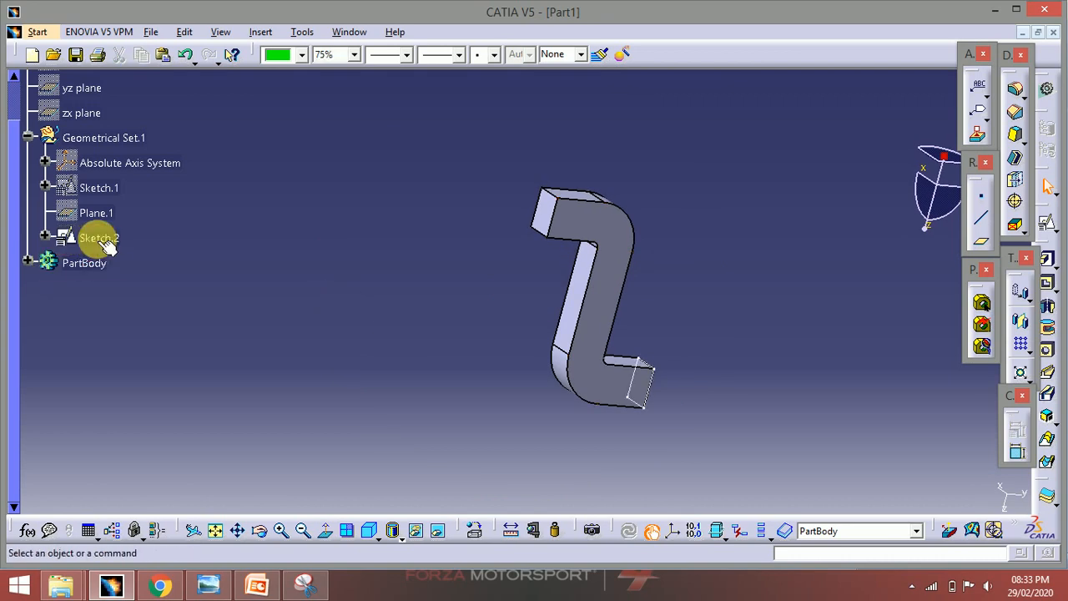
pyautogui.moveTo(492, 280); pyautogui.dragTo(513, 326, button='middle')
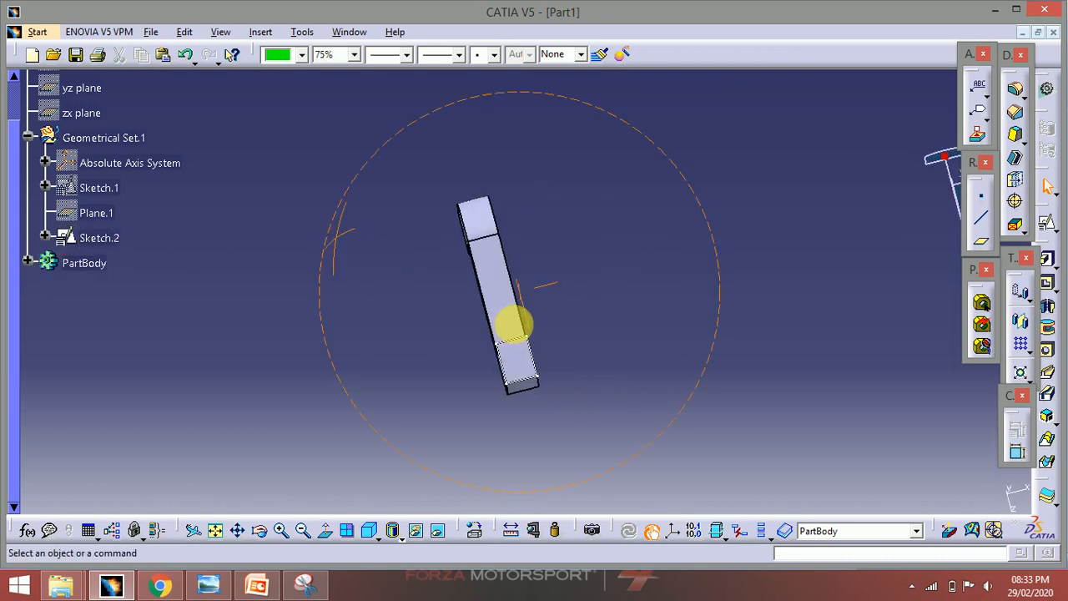
pyautogui.doubleClick(538, 360)
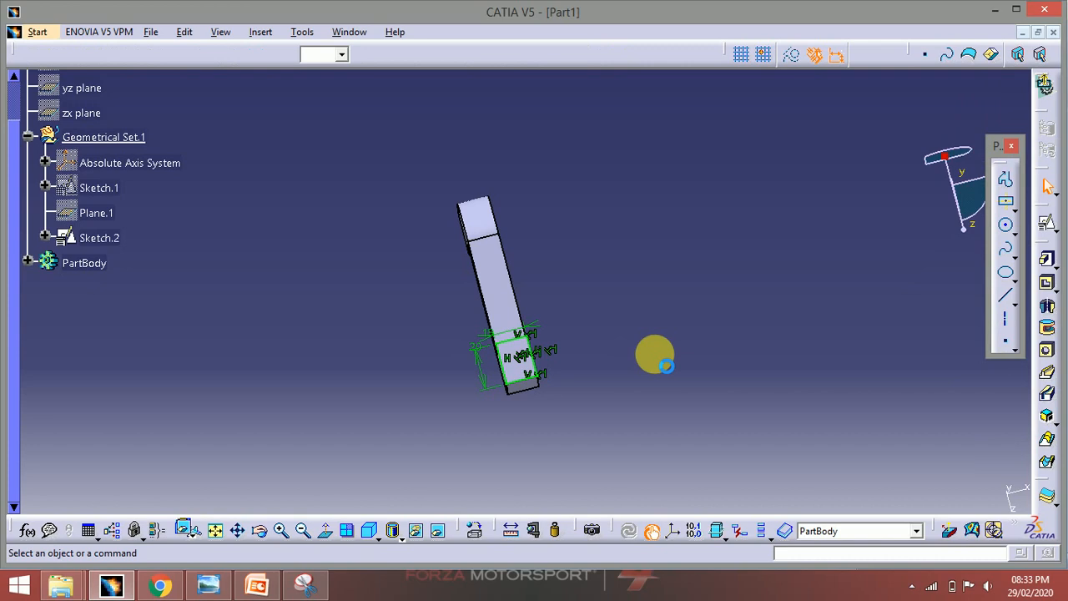
pyautogui.moveTo(484, 254); pyautogui.dragTo(438, 270, button='middle')
pyautogui.moveTo(412, 269); pyautogui.dragTo(536, 334, button='middle')
pyautogui.scroll(-1, 536, 334)
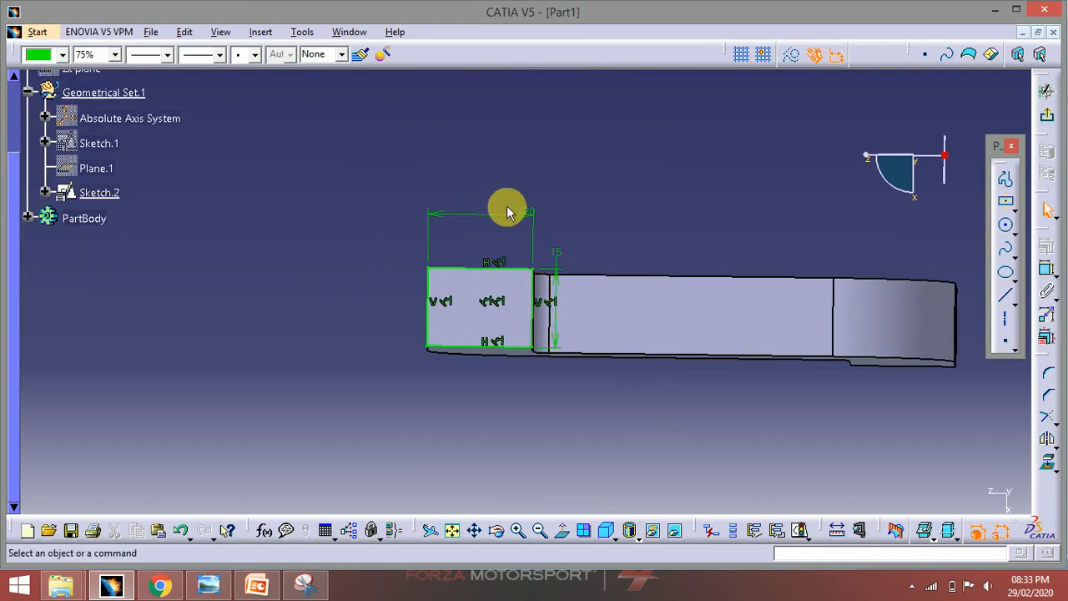
pyautogui.doubleClick(535, 214)
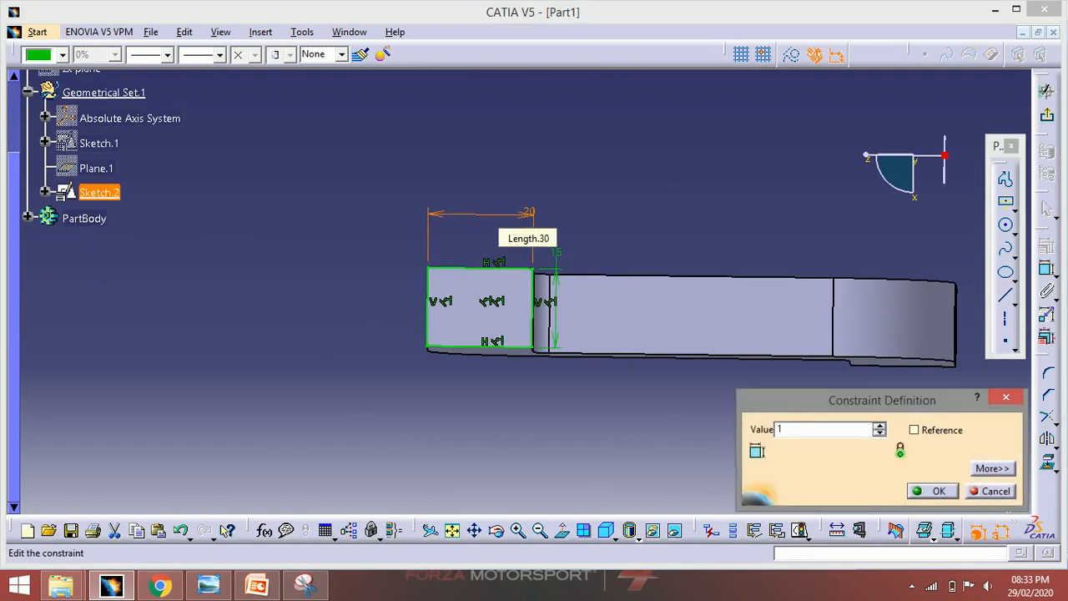
pyautogui.write('12')
pyautogui.press('Return')
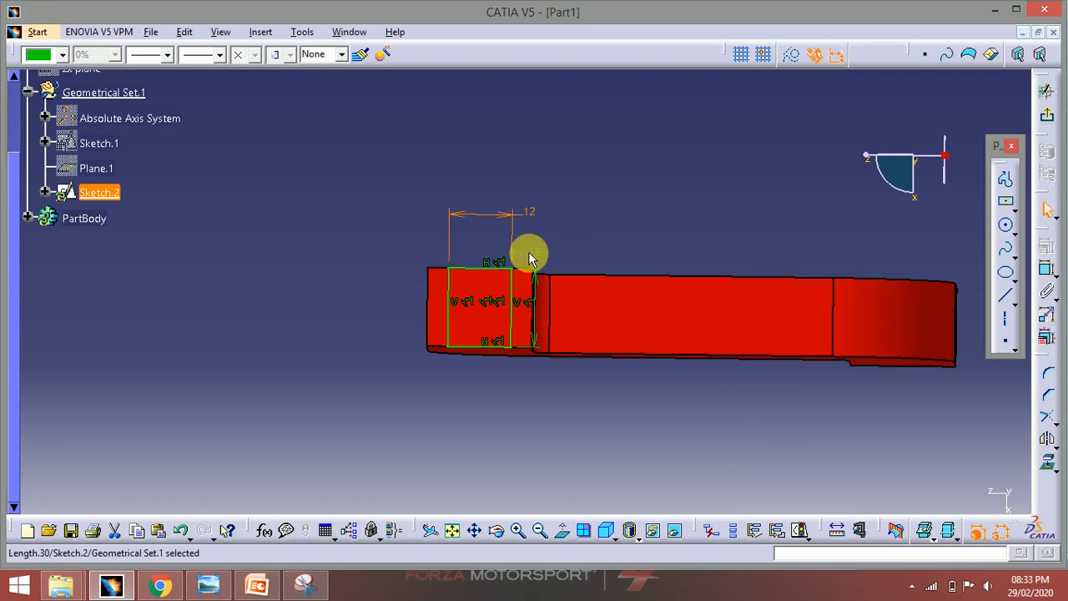
pyautogui.doubleClick(541, 257)
pyautogui.write('20mm')
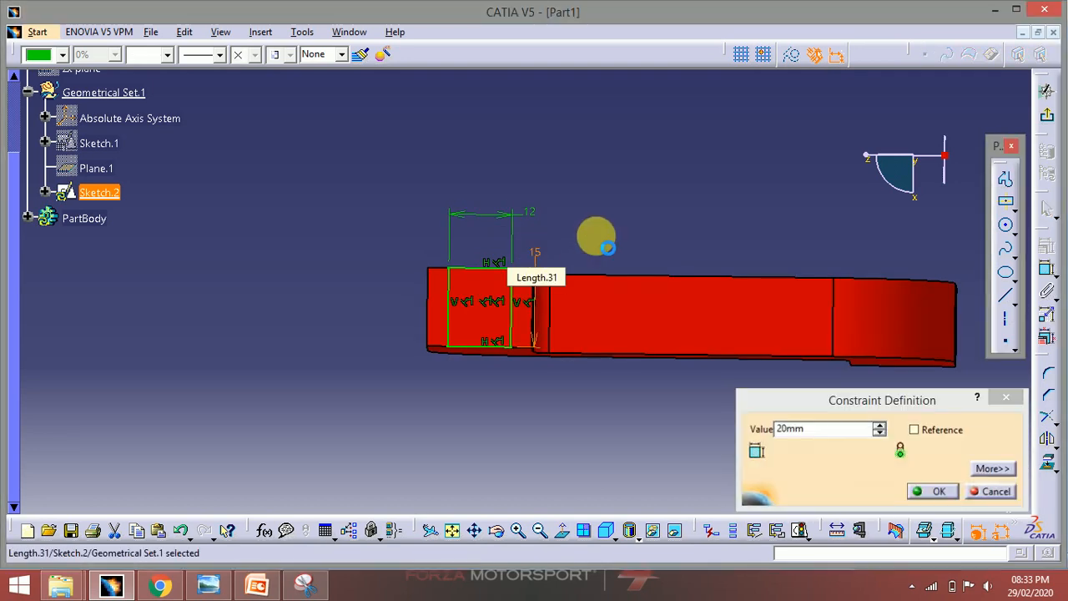
pyautogui.press('Return')
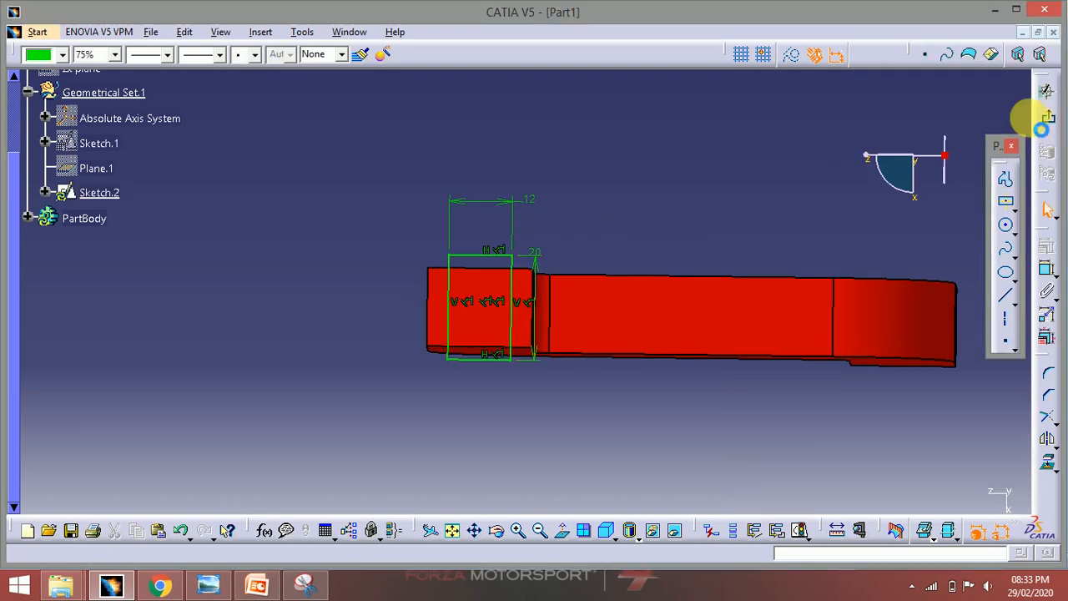
# Leave the profile sketch, updating the whole part and hiding the rectangle sketch
pyautogui.click(1046, 118)
pyautogui.click(310, 269)
pyautogui.scroll(2, 114, 219)
pyautogui.rightClick(44, 125)
pyautogui.click(97, 390)
# Start an edge fillet on the two vertical edges of the rib's lower end, preview it and look at the additional fillet options
pyautogui.moveTo(390, 284)
pyautogui.mouseDown(button='middle')
pyautogui.moveTo(458, 363)
pyautogui.moveTo(568, 374)
pyautogui.moveTo(323, 301)
pyautogui.moveTo(399, 244)
pyautogui.moveTo(523, 301)
pyautogui.moveTo(527, 349)
pyautogui.mouseUp(button='middle')
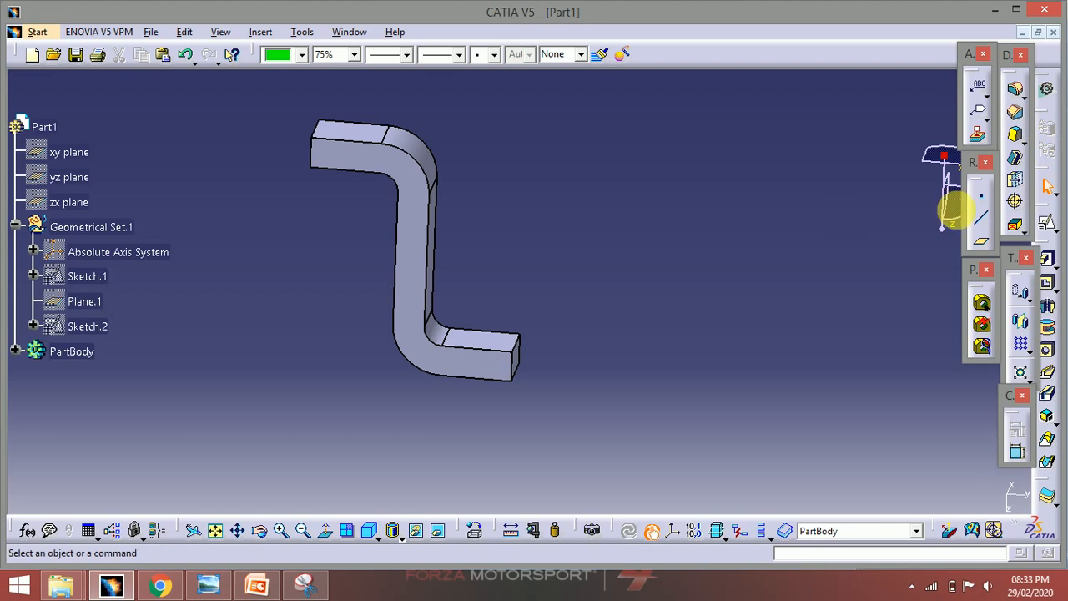
pyautogui.click(1017, 91)
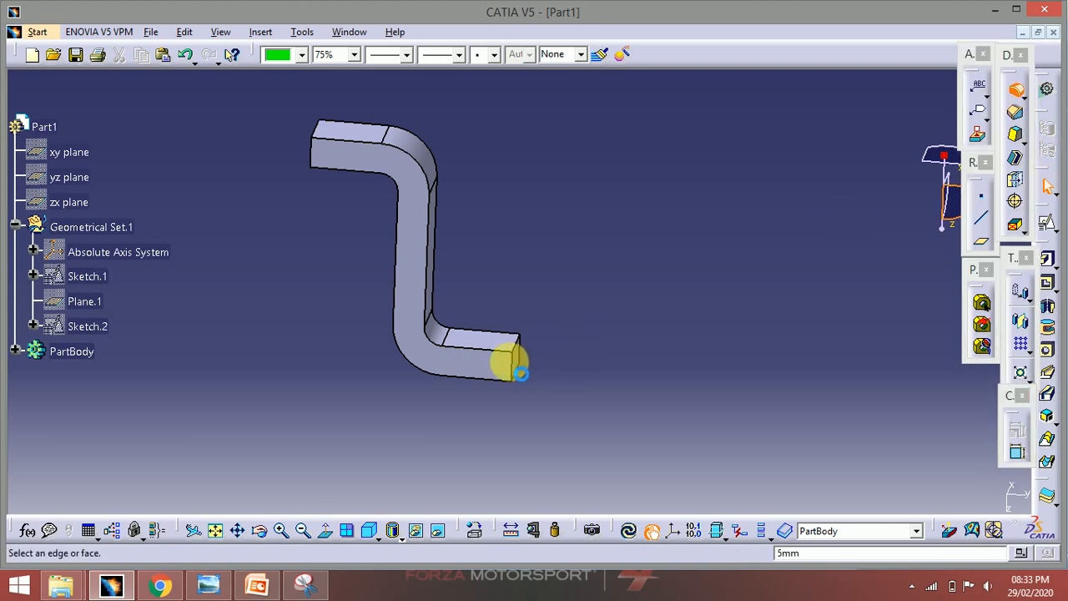
pyautogui.click(520, 349)
pyautogui.moveTo(573, 360); pyautogui.dragTo(536, 396, button='middle')
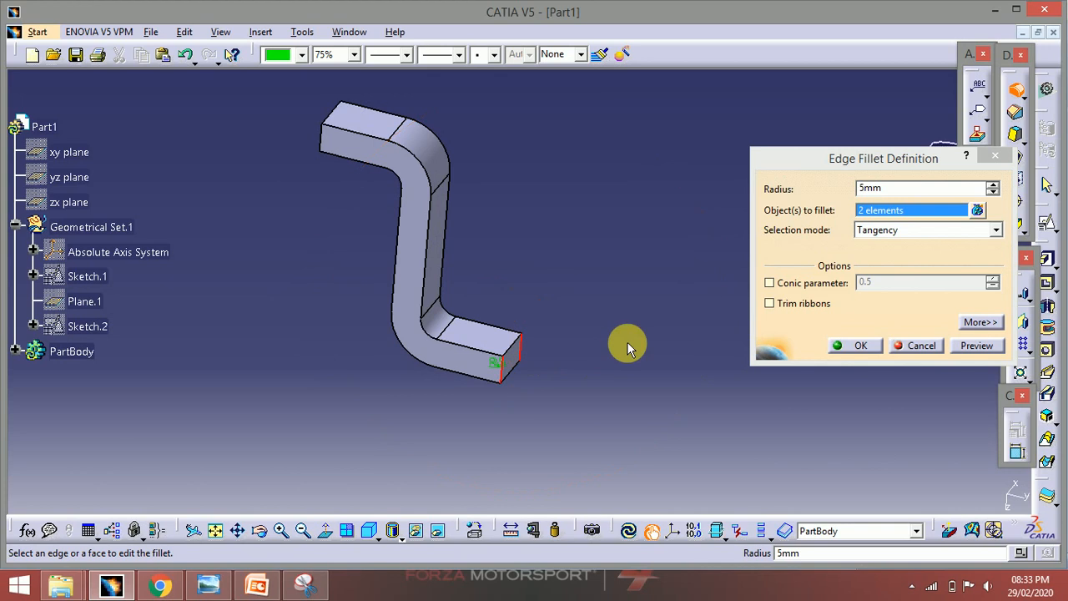
pyautogui.click(808, 285)
pyautogui.click(998, 349)
pyautogui.moveTo(553, 331); pyautogui.dragTo(579, 363, button='middle')
pyautogui.click(983, 324)
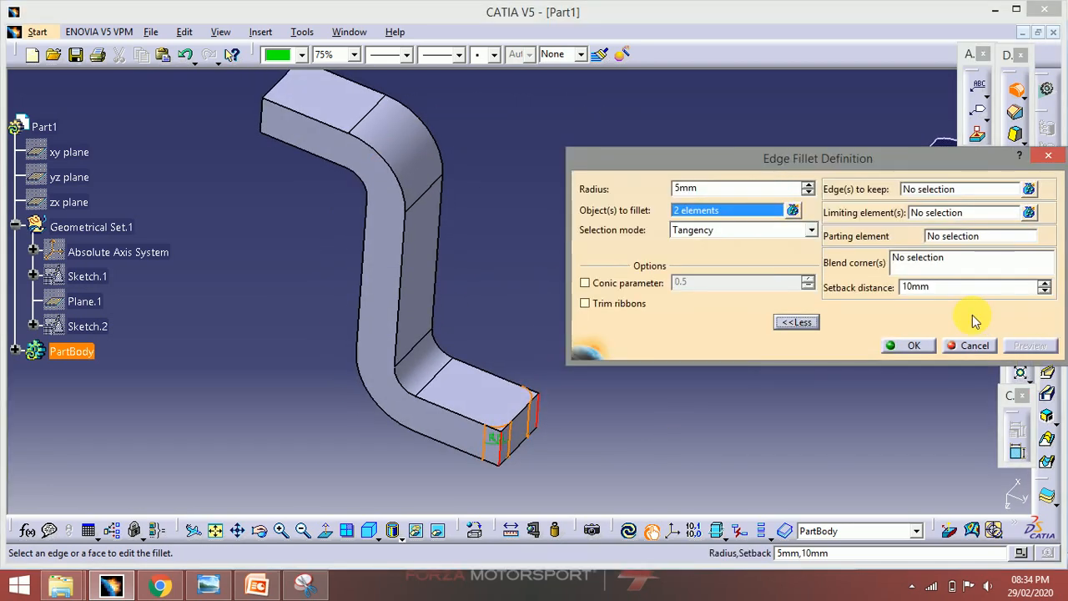
pyautogui.moveTo(503, 280); pyautogui.dragTo(484, 284, button='middle')
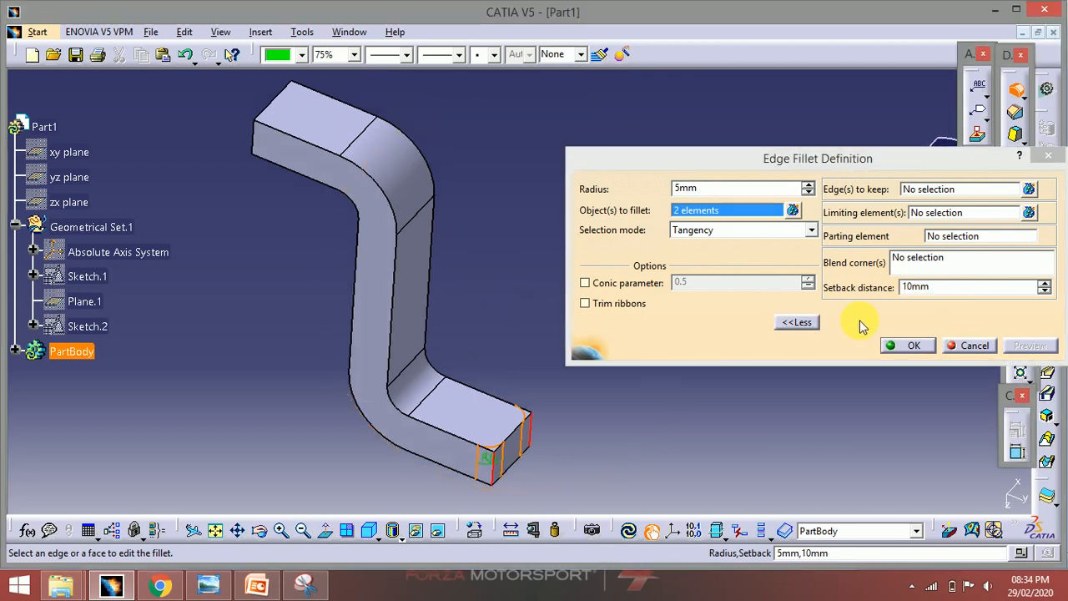
pyautogui.click(803, 323)
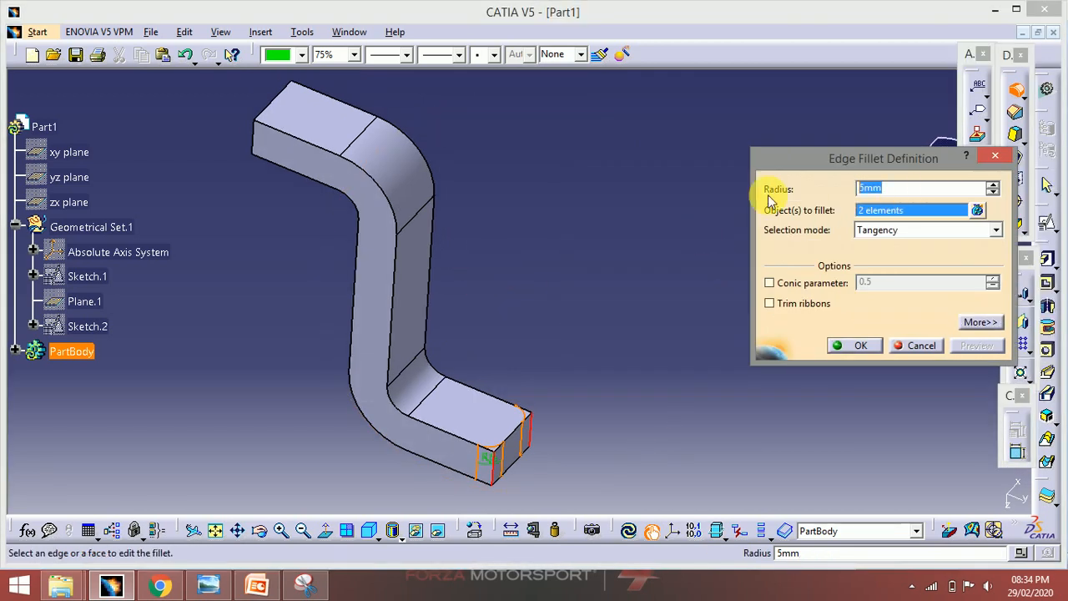
# Set the fillet radius to 10 mm, preview it and apply the fillet to the lower end
pyautogui.write('10')
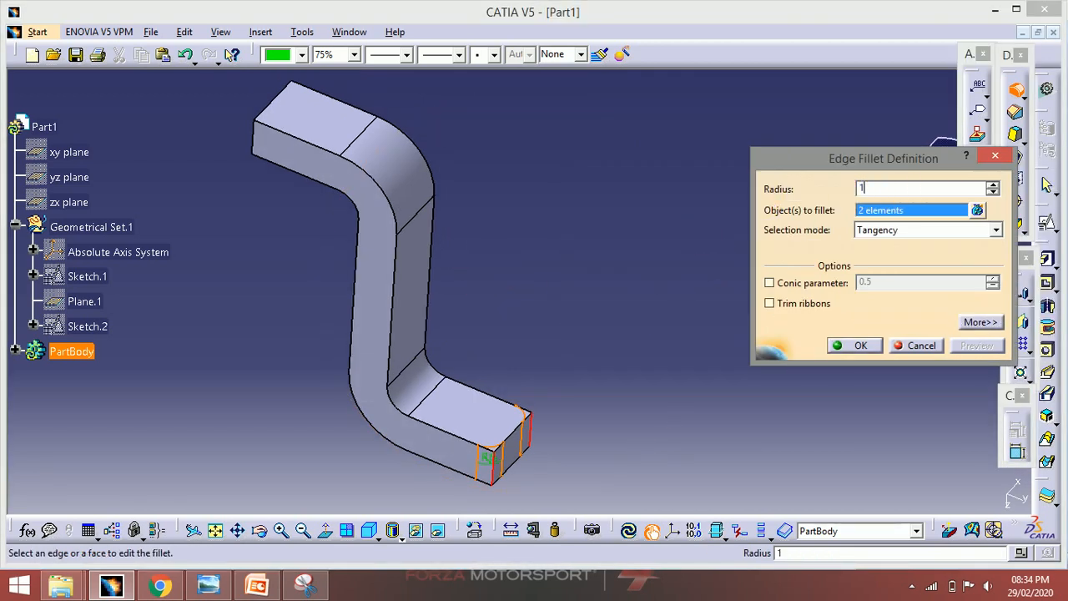
pyautogui.press('Return')
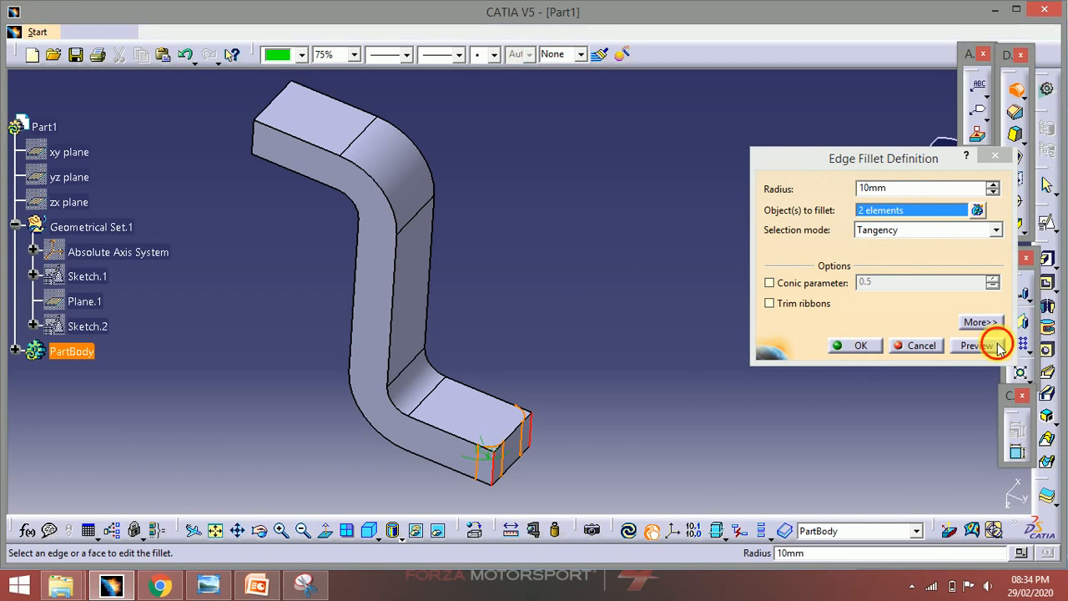
pyautogui.click(977, 345)
pyautogui.click(836, 346)
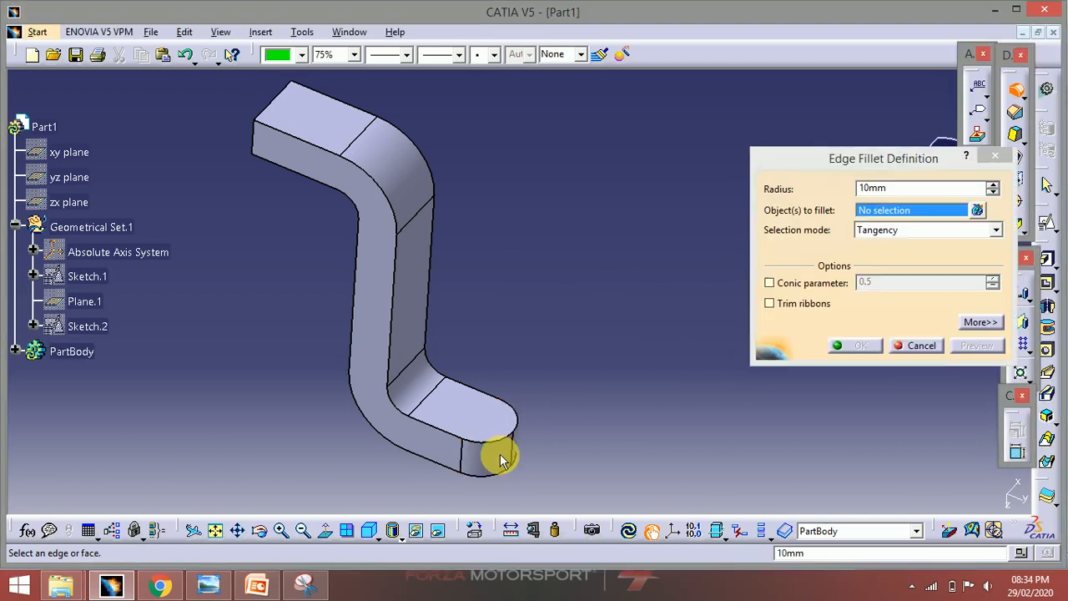
pyautogui.click(925, 348)
# Reopen the lower end's fillet and add the two vertical edges of the rib's upper end to it
pyautogui.click(509, 453)
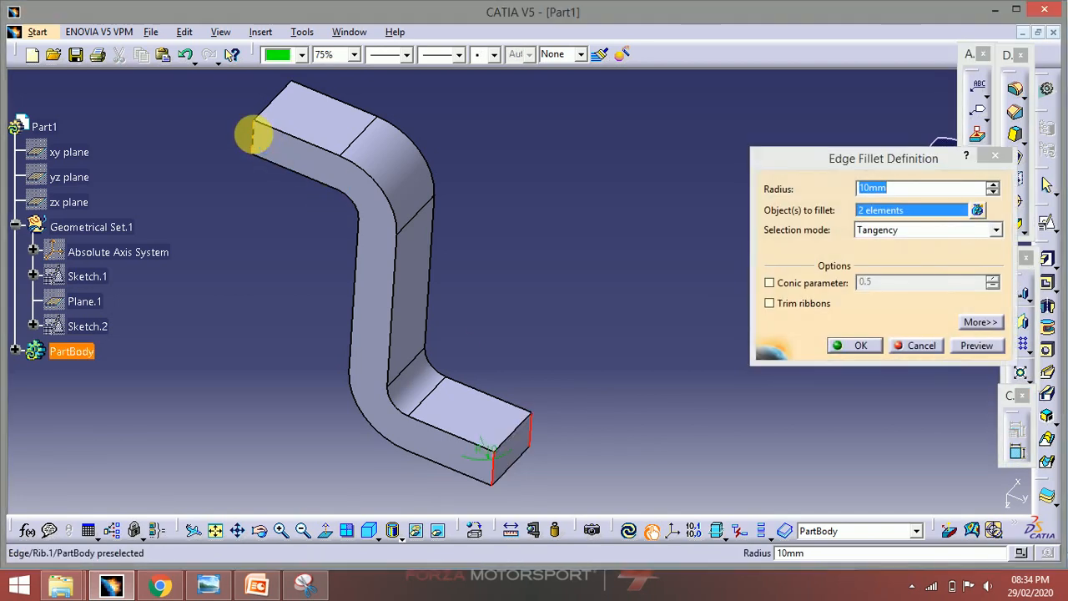
pyautogui.click(253, 136)
pyautogui.moveTo(290, 176); pyautogui.dragTo(444, 242, button='middle')
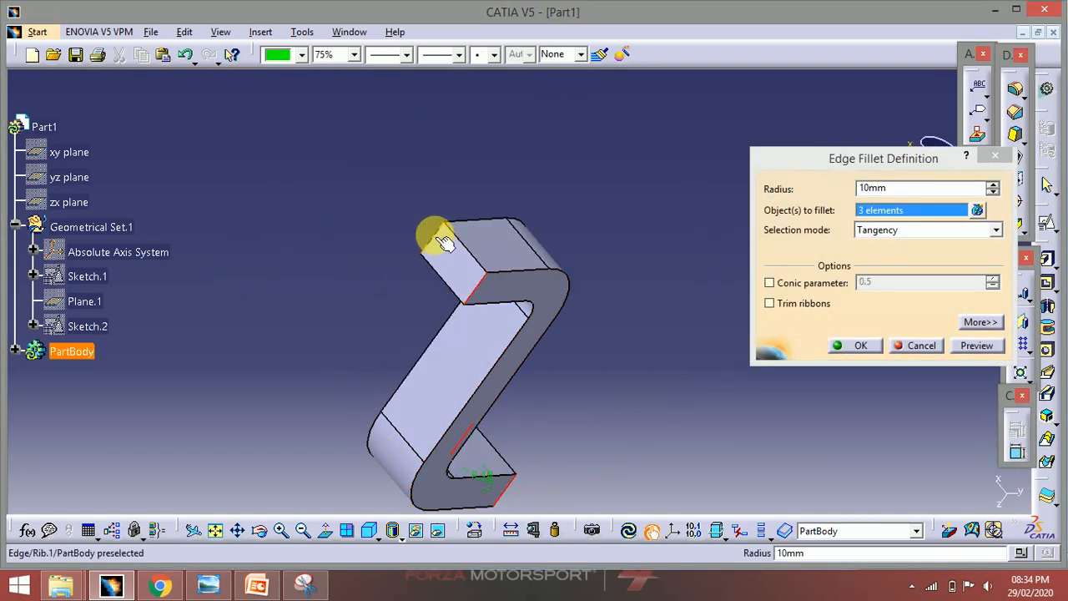
pyautogui.click(435, 235)
pyautogui.click(860, 345)
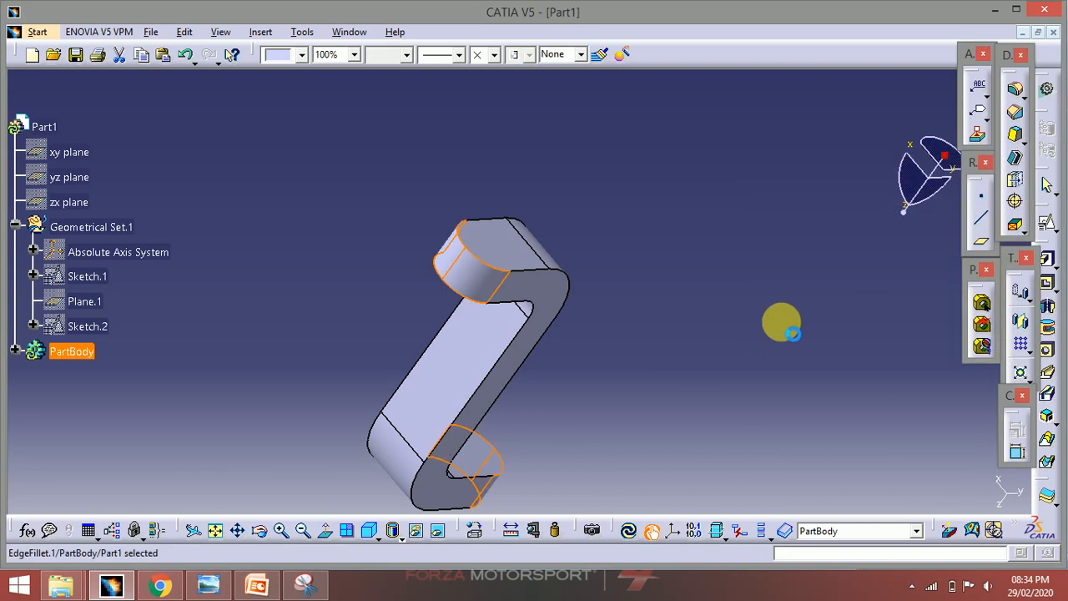
# Start a hole on the lower end's flat face and make its positioning point concentric with the rounded end edge
pyautogui.moveTo(690, 282); pyautogui.dragTo(665, 324, button='middle')
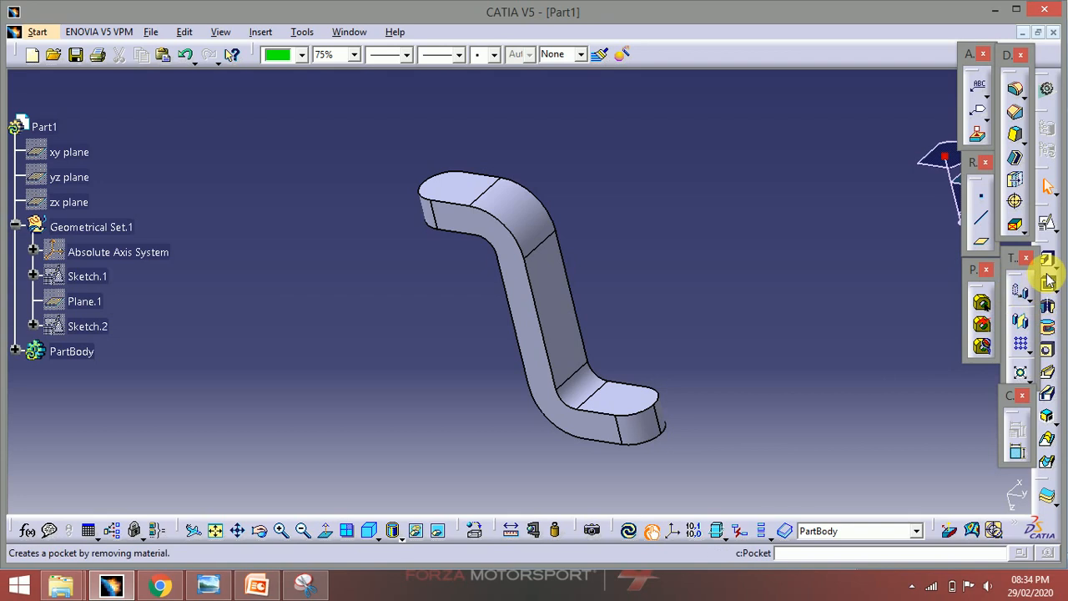
pyautogui.click(1049, 352)
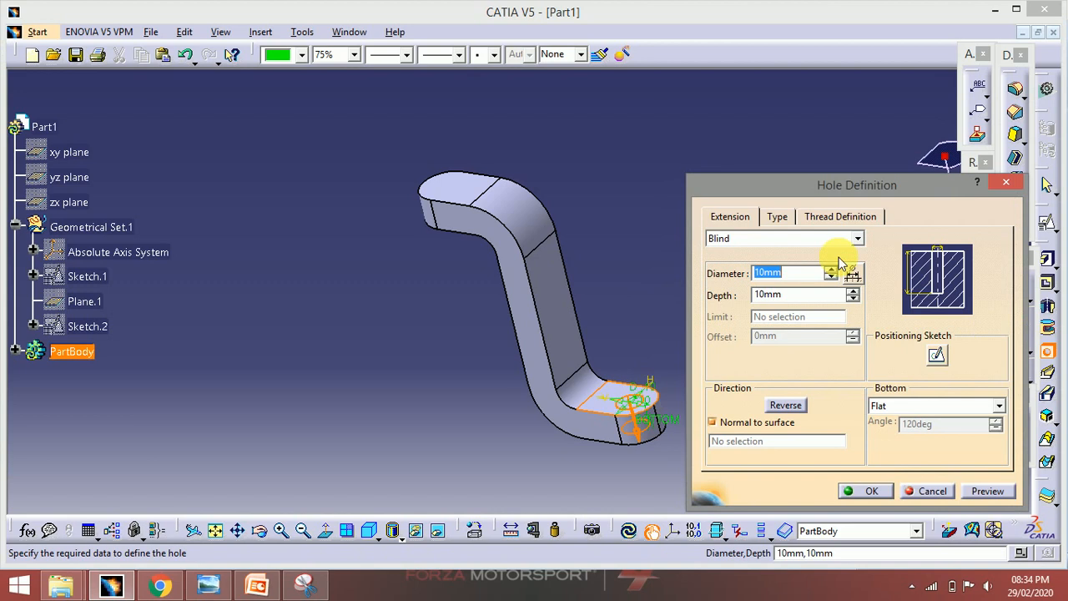
pyautogui.click(937, 357)
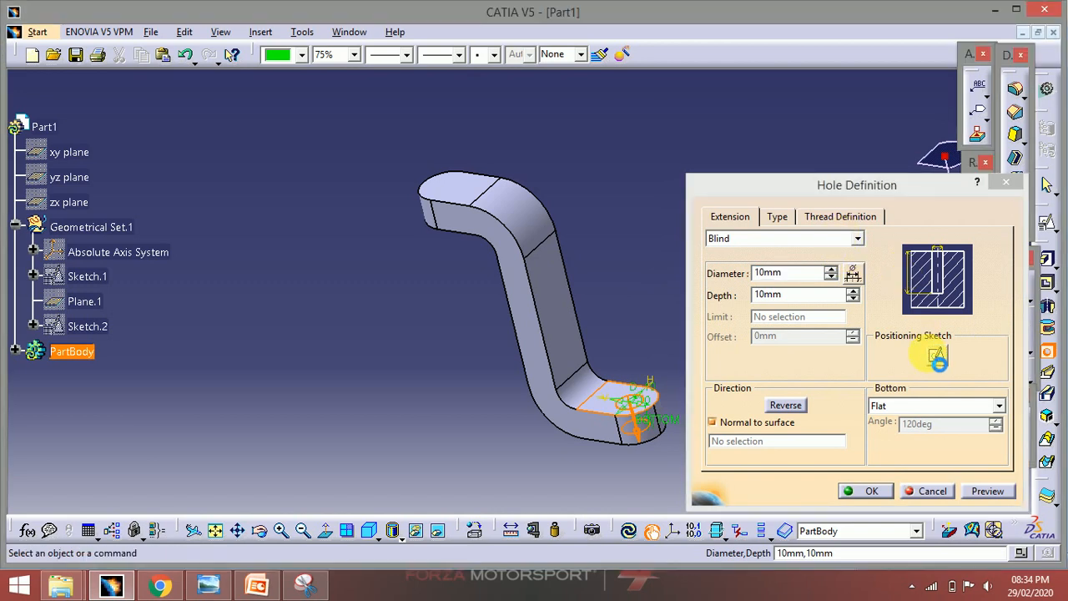
pyautogui.moveTo(613, 382); pyautogui.dragTo(557, 380, button='middle')
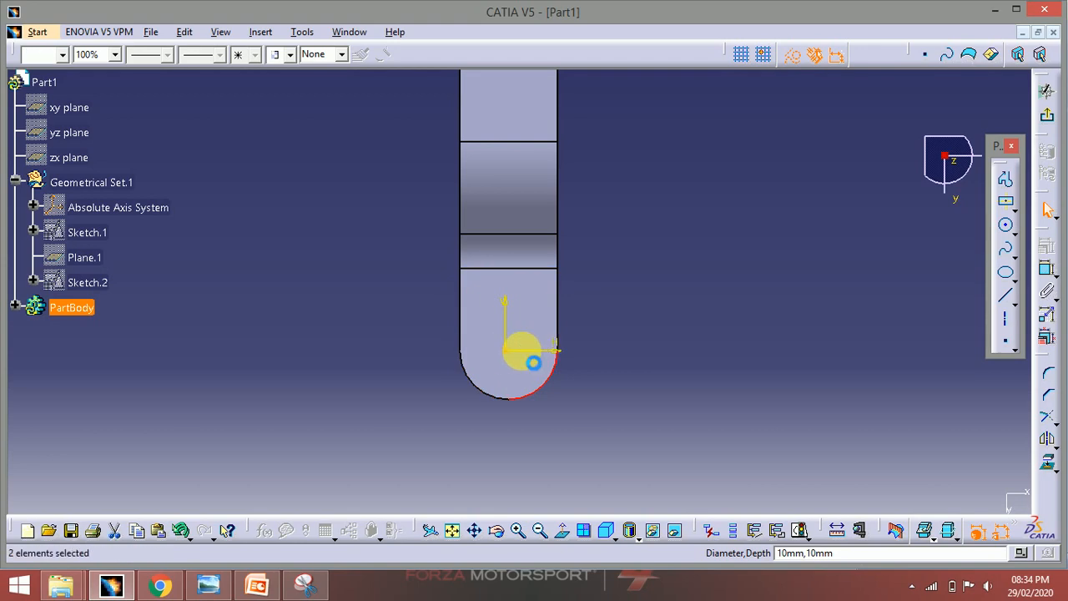
pyautogui.click(1049, 269)
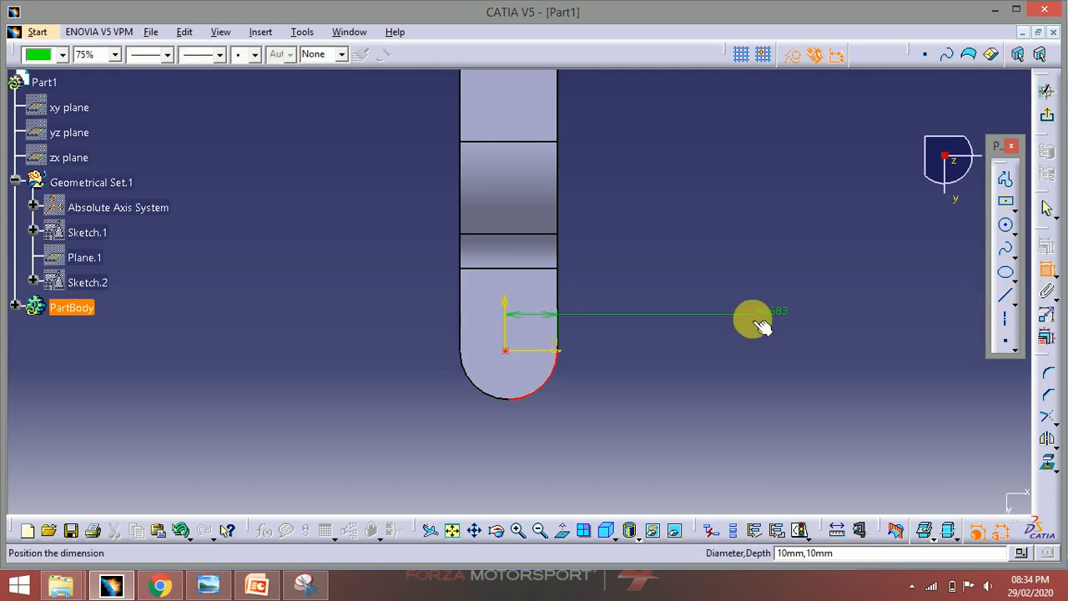
pyautogui.rightClick(754, 318)
pyautogui.click(797, 434)
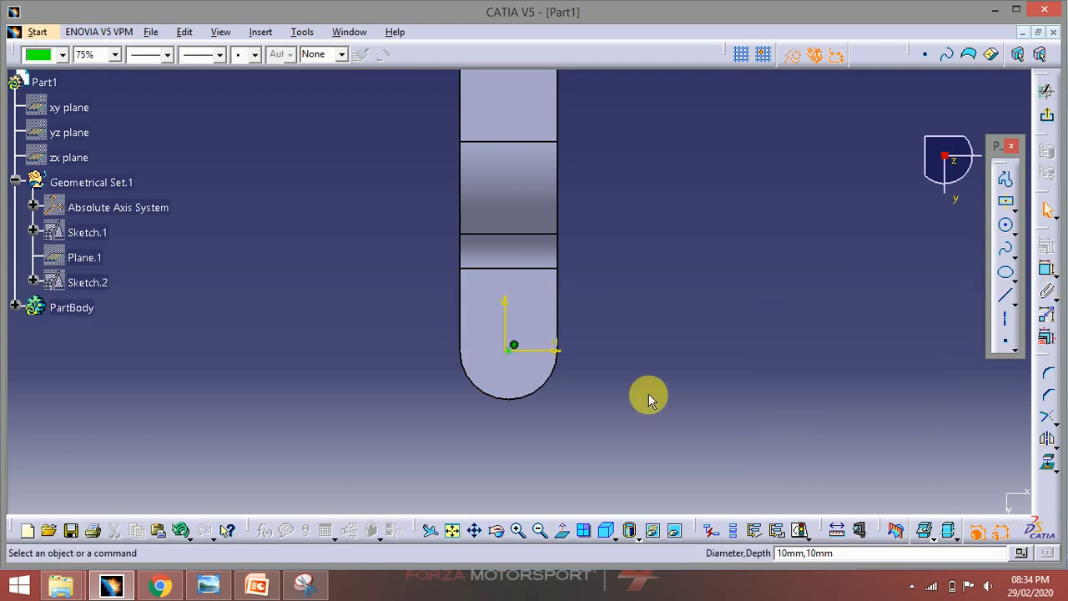
pyautogui.moveTo(677, 371); pyautogui.dragTo(626, 406, button='middle')
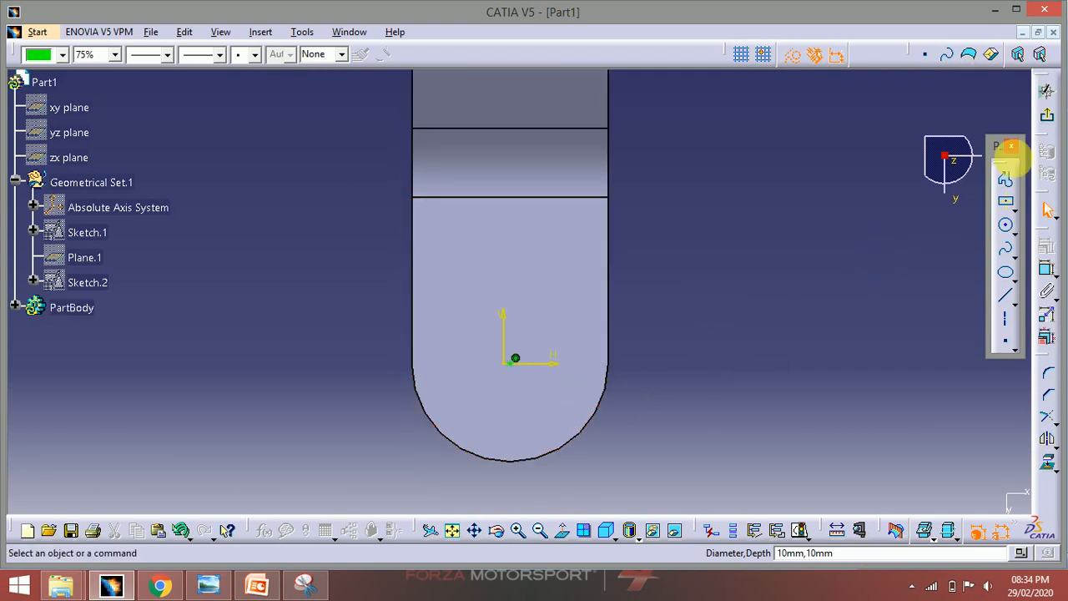
pyautogui.click(1048, 116)
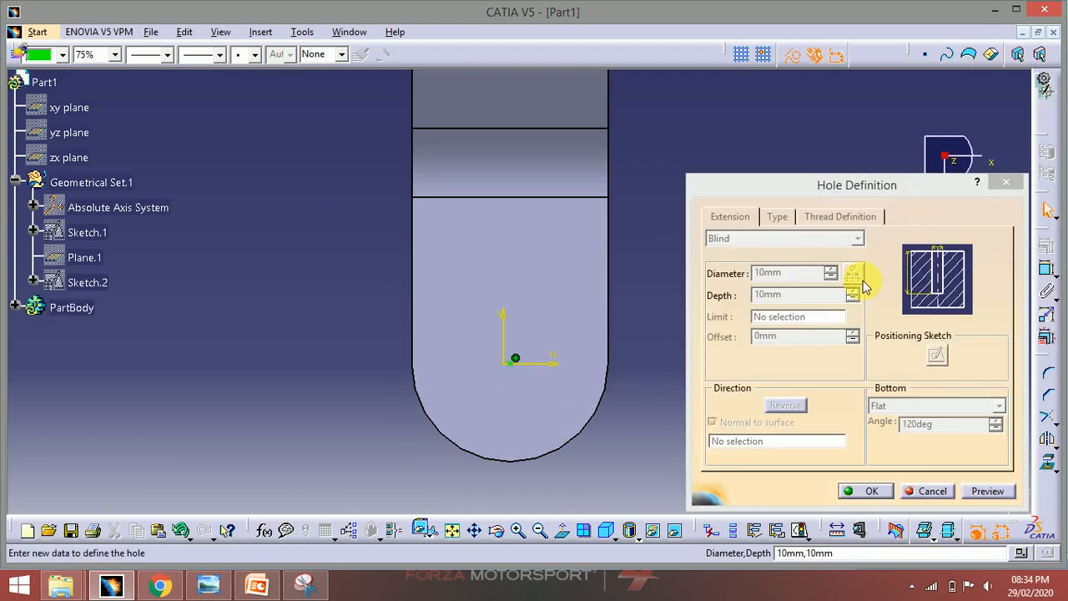
# Set the lower hole's extension to Up To Last and its diameter to 12 mm, and create it
pyautogui.click(741, 239)
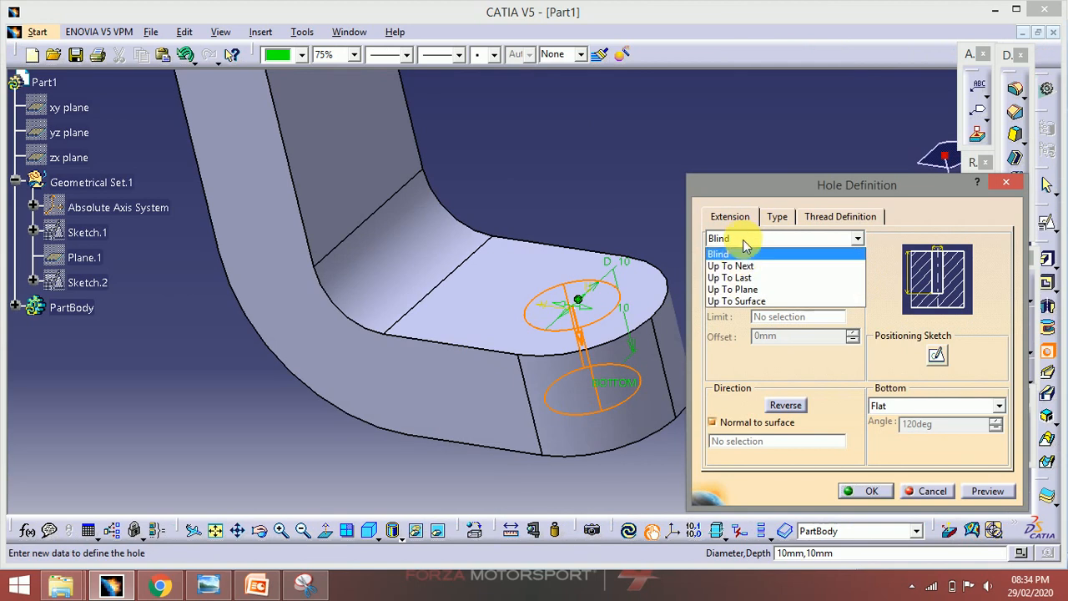
pyautogui.click(739, 278)
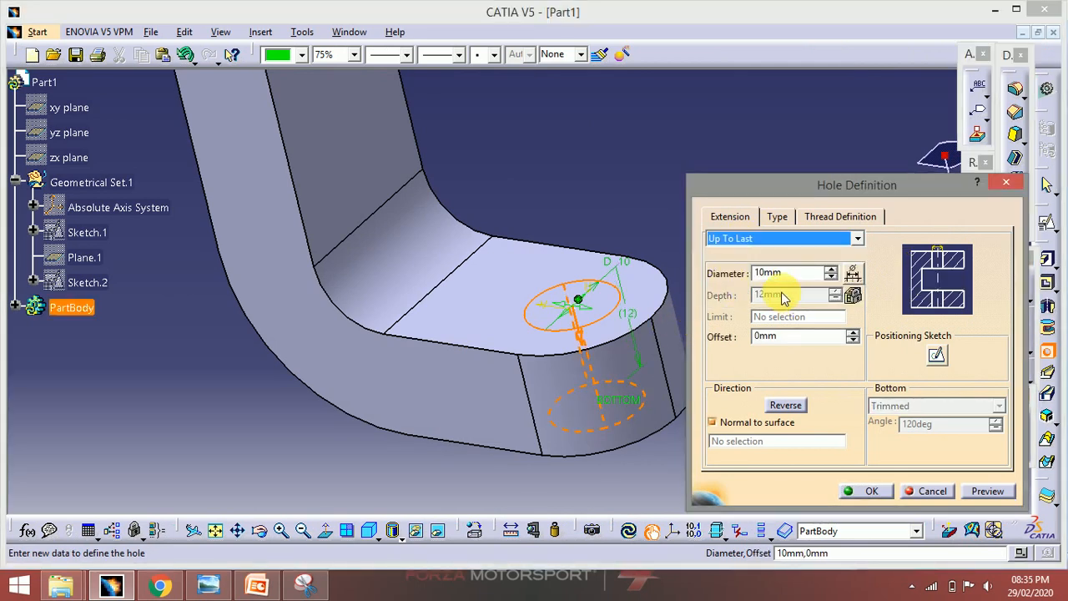
pyautogui.moveTo(596, 357); pyautogui.dragTo(695, 342, button='middle')
pyautogui.click(990, 492)
pyautogui.moveTo(788, 273); pyautogui.dragTo(691, 277)
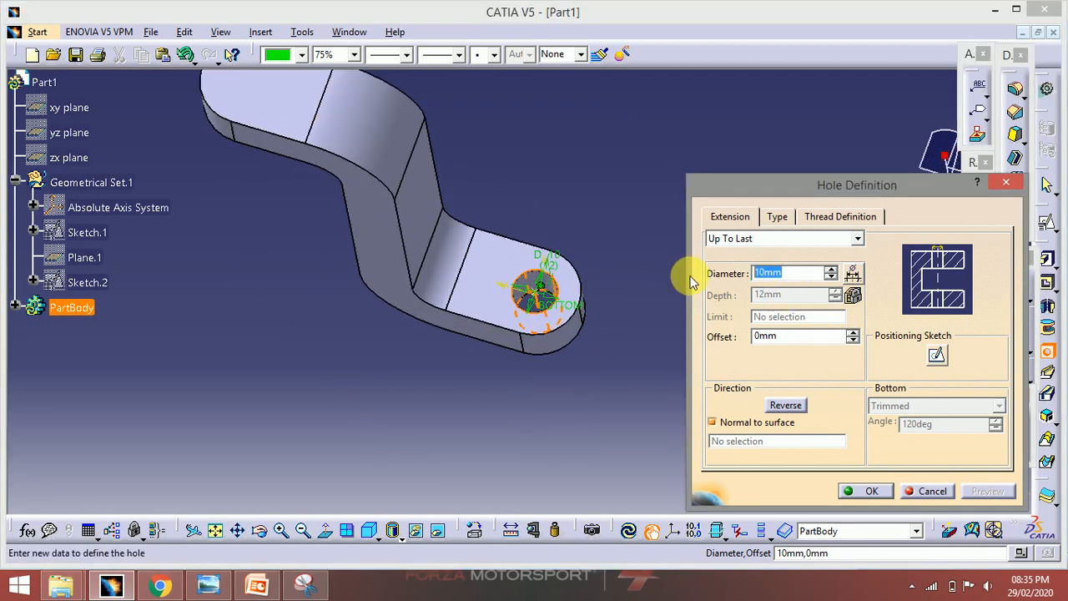
pyautogui.write('12')
pyautogui.click(675, 288)
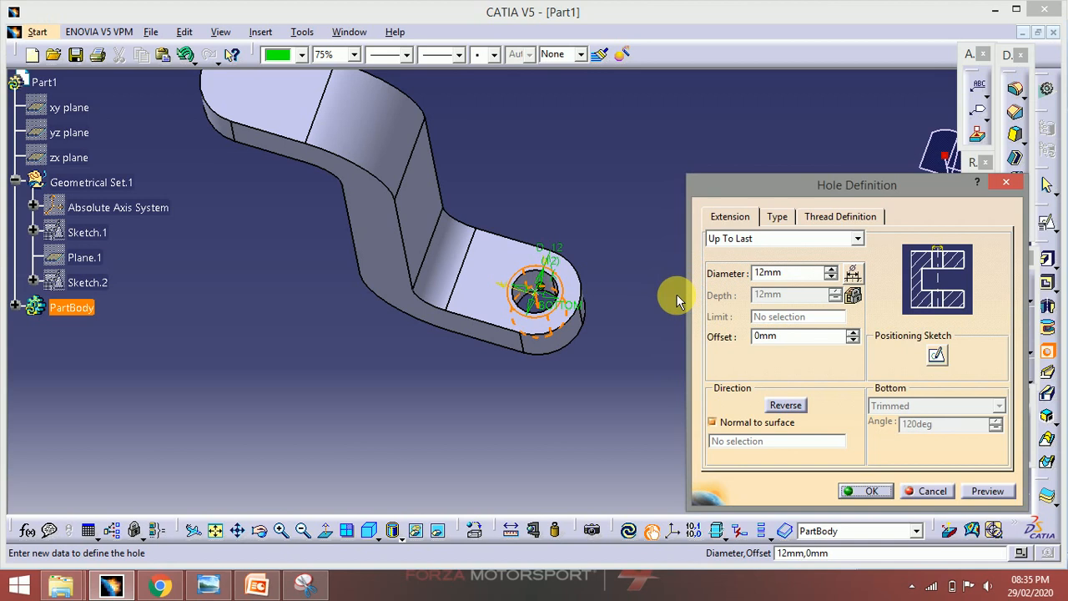
pyautogui.click(865, 492)
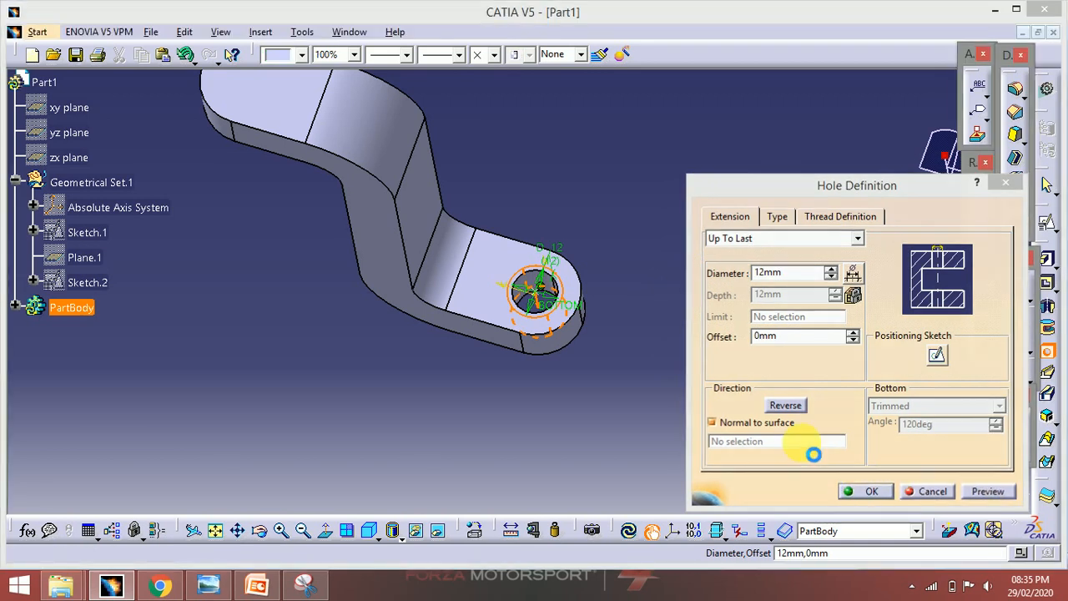
# Reopen the lower hole's definition and set its diameter to 11 mm
pyautogui.moveTo(775, 425); pyautogui.dragTo(705, 309, button='middle')
pyautogui.doubleClick(533, 286)
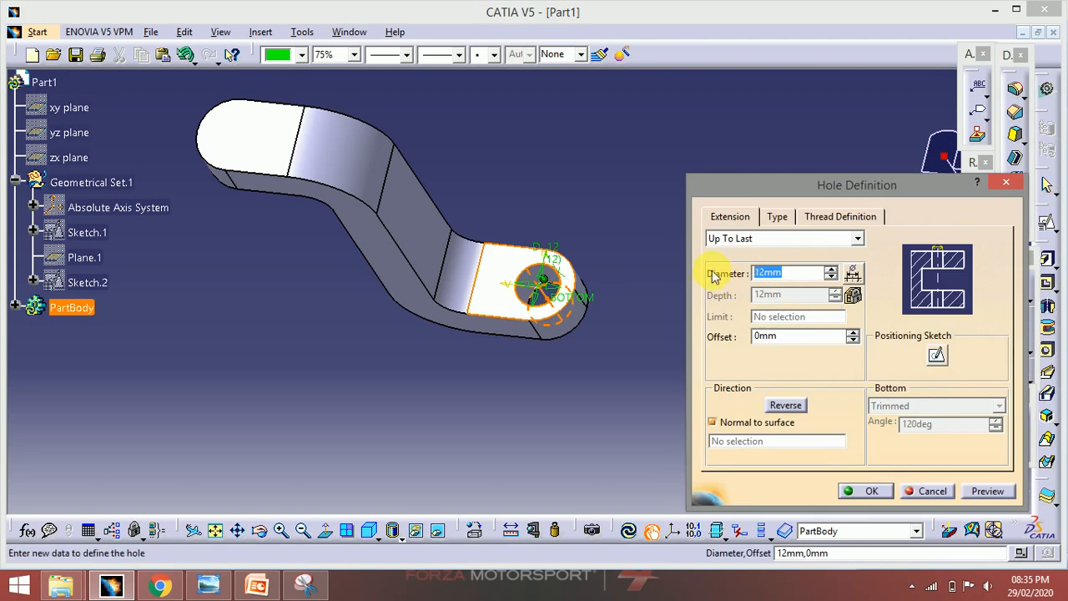
pyautogui.press('Return')
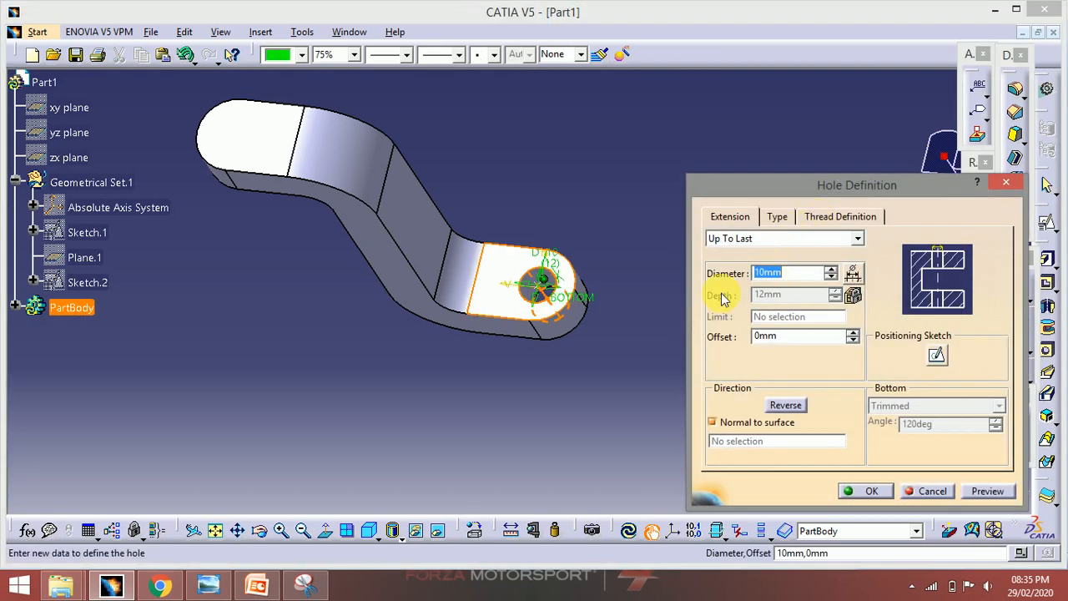
pyautogui.write('11')
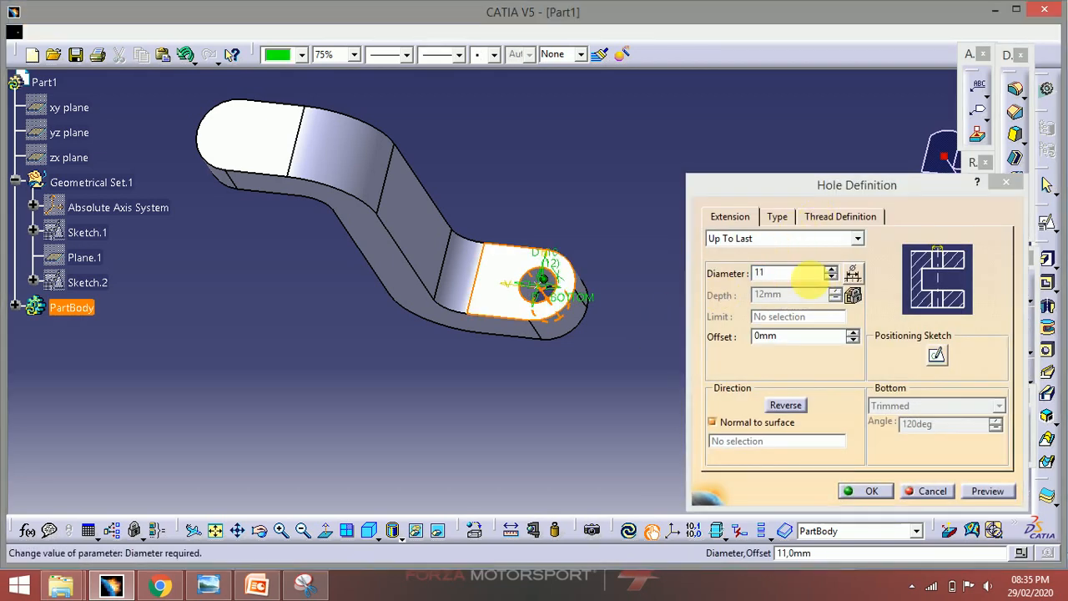
pyautogui.press('Return')
pyautogui.click(855, 494)
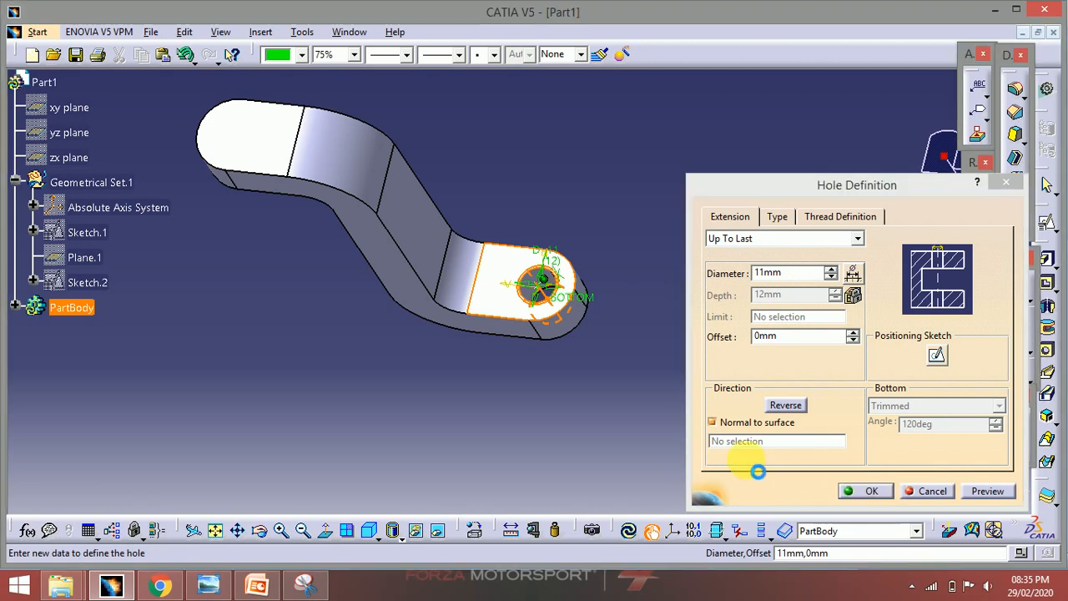
# Start a hole on the upper end's flat face and make its positioning point concentric with the rounded end edge
pyautogui.moveTo(656, 395); pyautogui.dragTo(739, 389, button='middle')
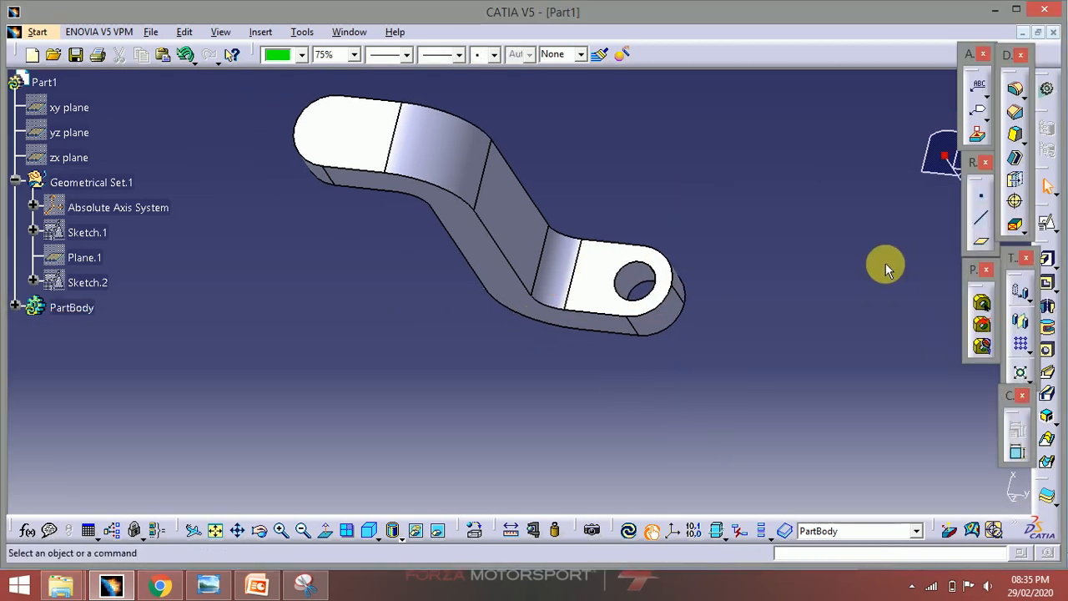
pyautogui.click(327, 153)
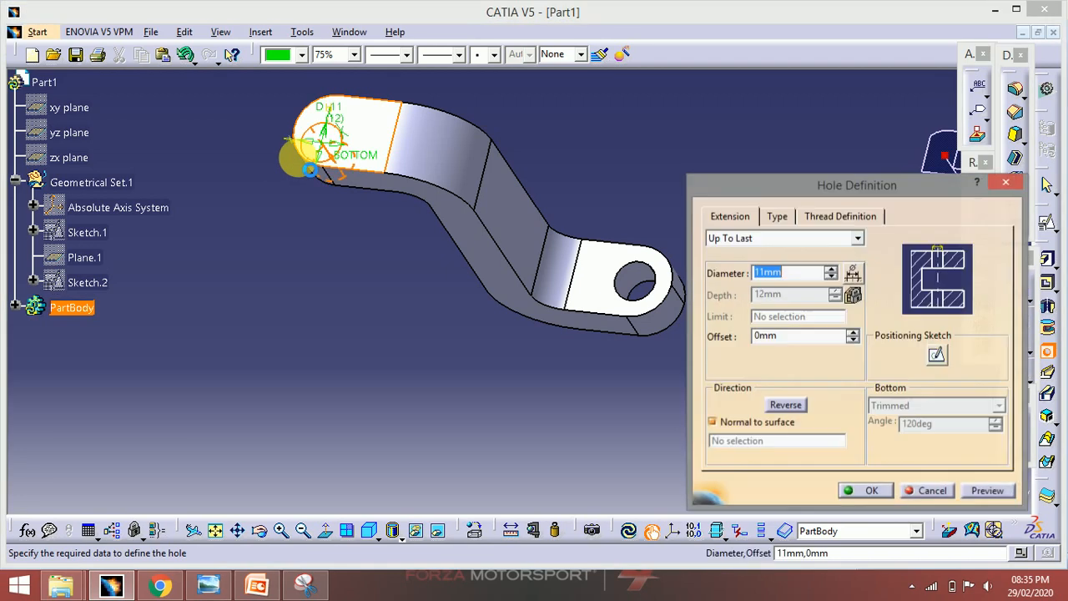
pyautogui.click(938, 356)
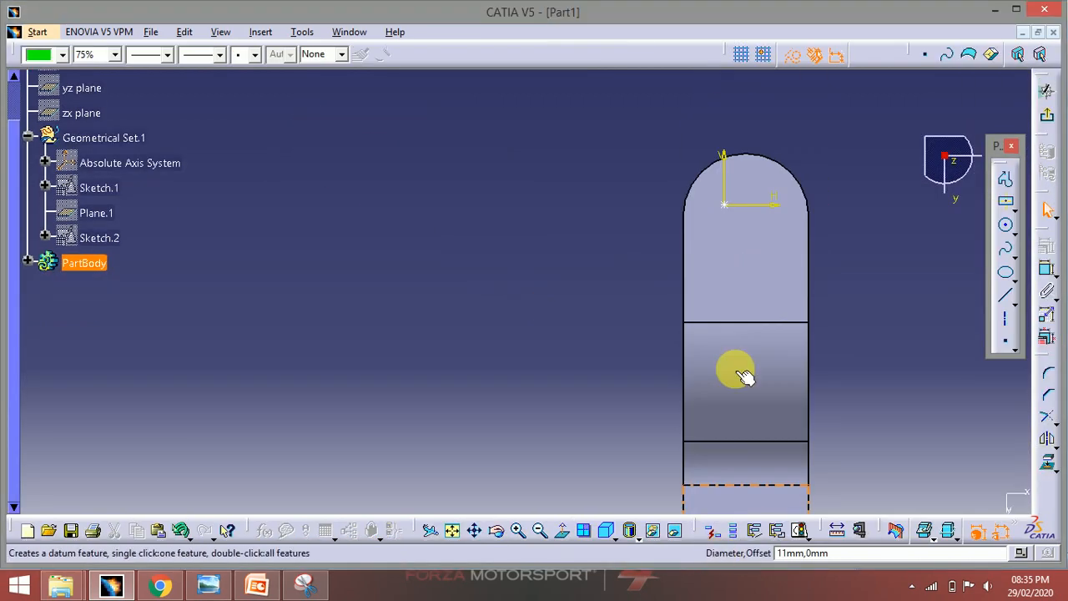
pyautogui.click(724, 200)
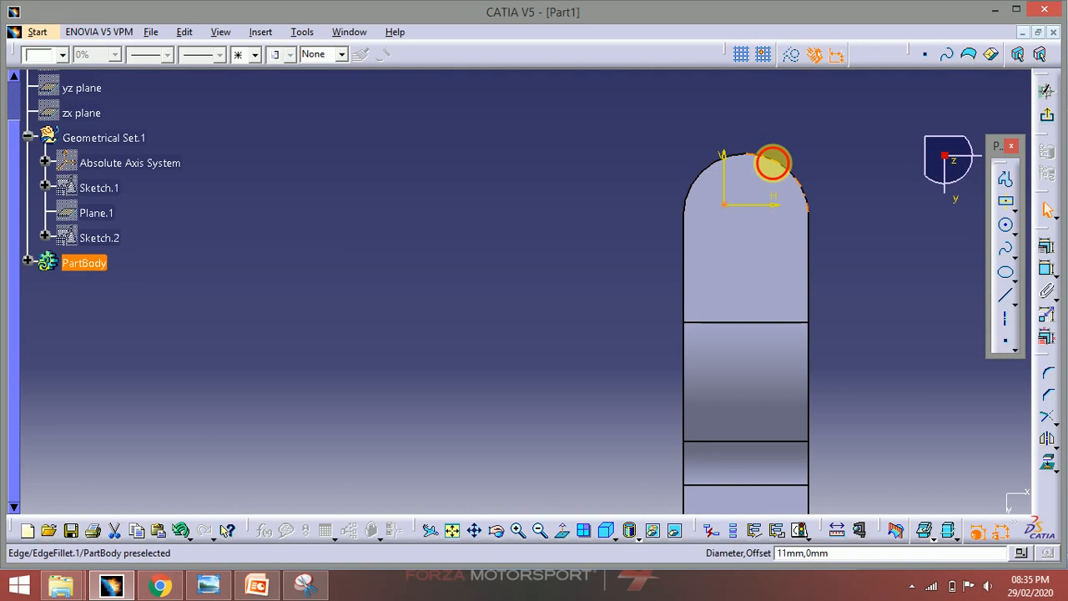
pyautogui.click(773, 163)
pyautogui.click(1042, 267)
pyautogui.rightClick(878, 160)
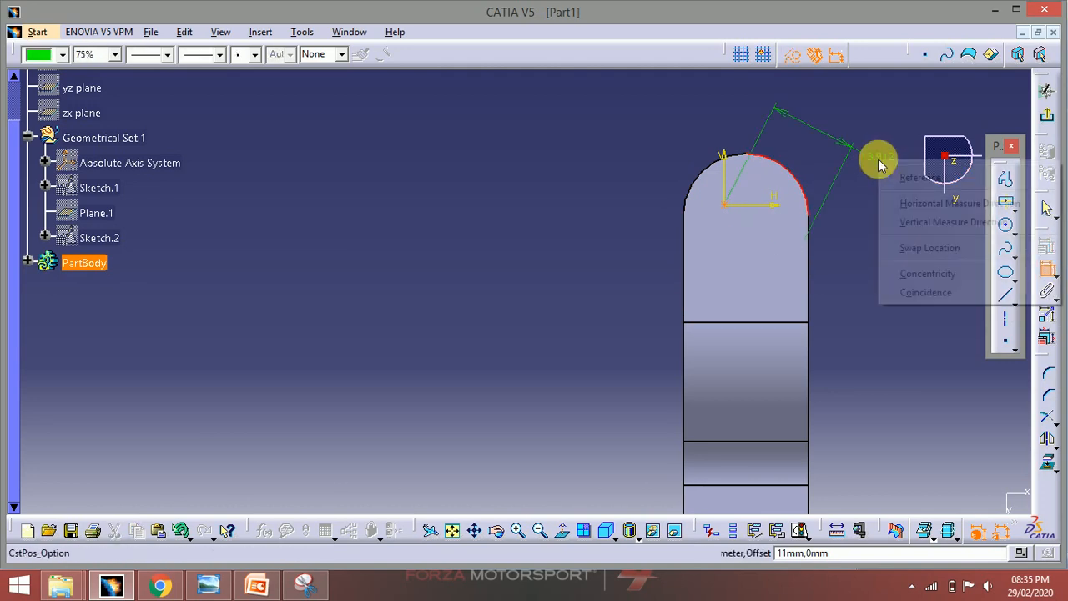
pyautogui.click(919, 275)
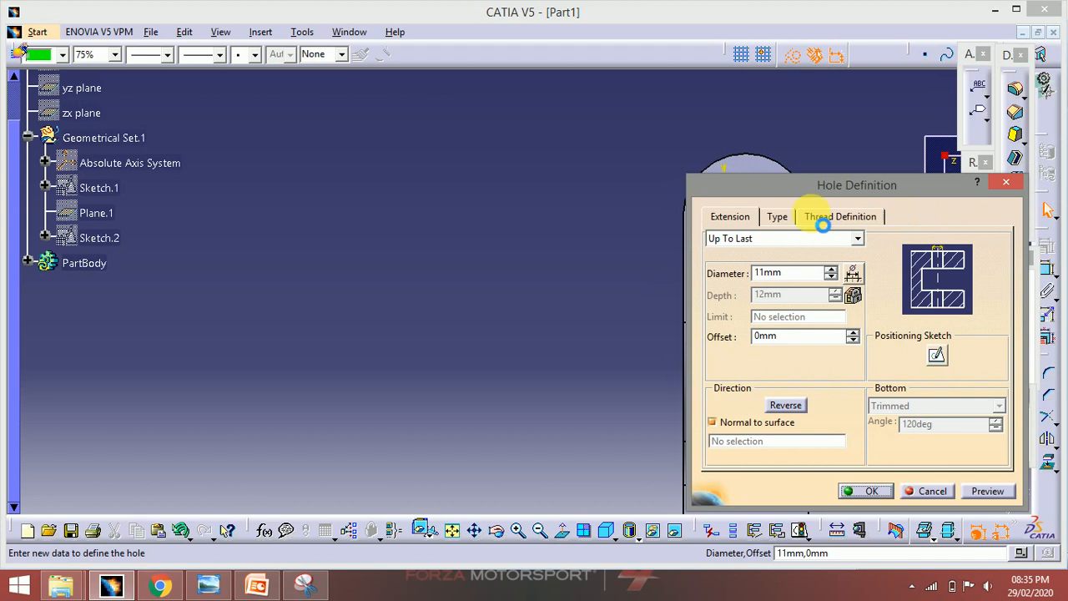
# Set the upper hole's extension to Up To Last with an 11 mm diameter, and create it
pyautogui.moveTo(795, 153); pyautogui.dragTo(746, 265, button='middle')
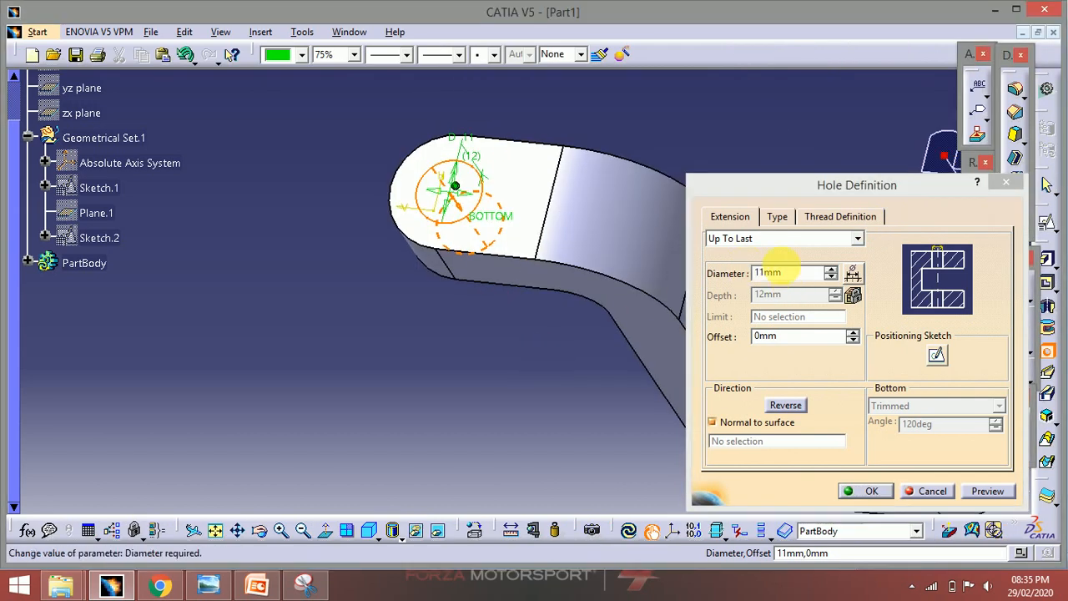
pyautogui.moveTo(787, 272); pyautogui.dragTo(725, 272)
pyautogui.click(764, 239)
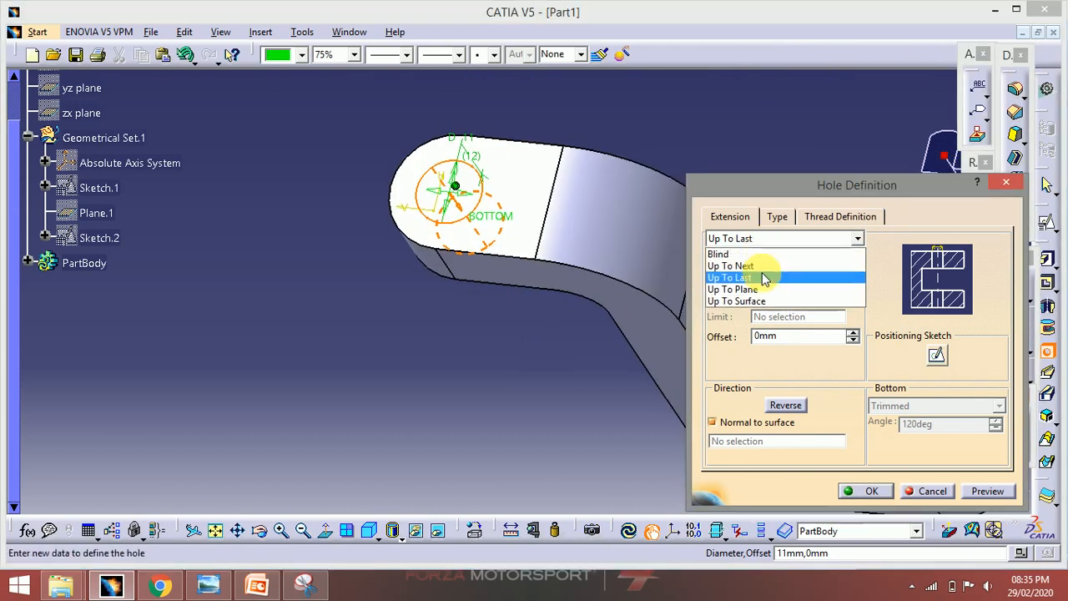
pyautogui.click(762, 273)
pyautogui.click(877, 491)
pyautogui.moveTo(600, 409); pyautogui.dragTo(644, 325, button='middle')
pyautogui.click(759, 240)
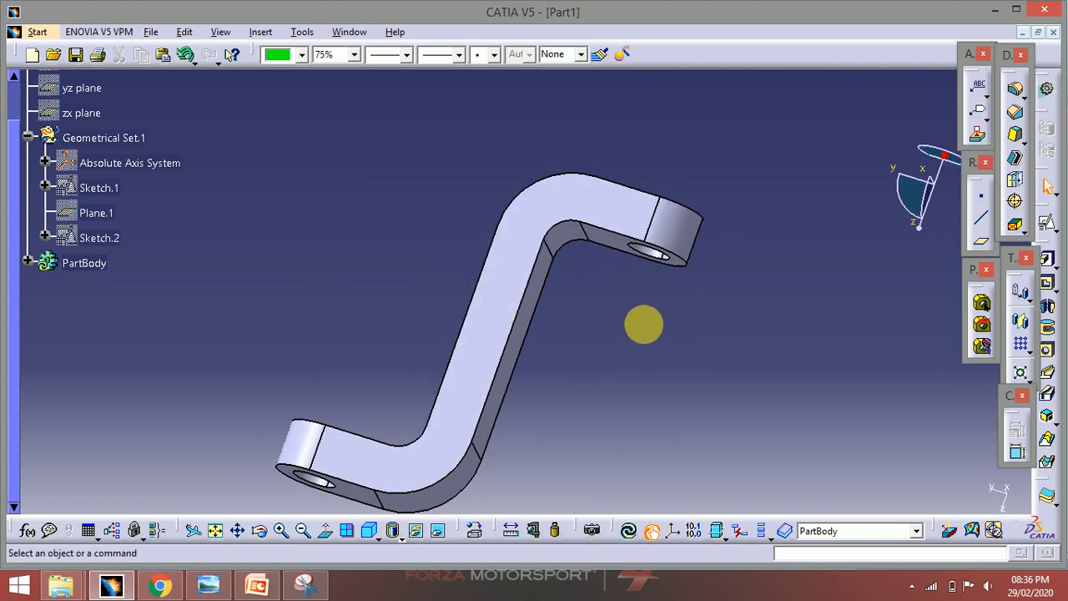
# Run a local update on the PartBody
pyautogui.click(284, 56)
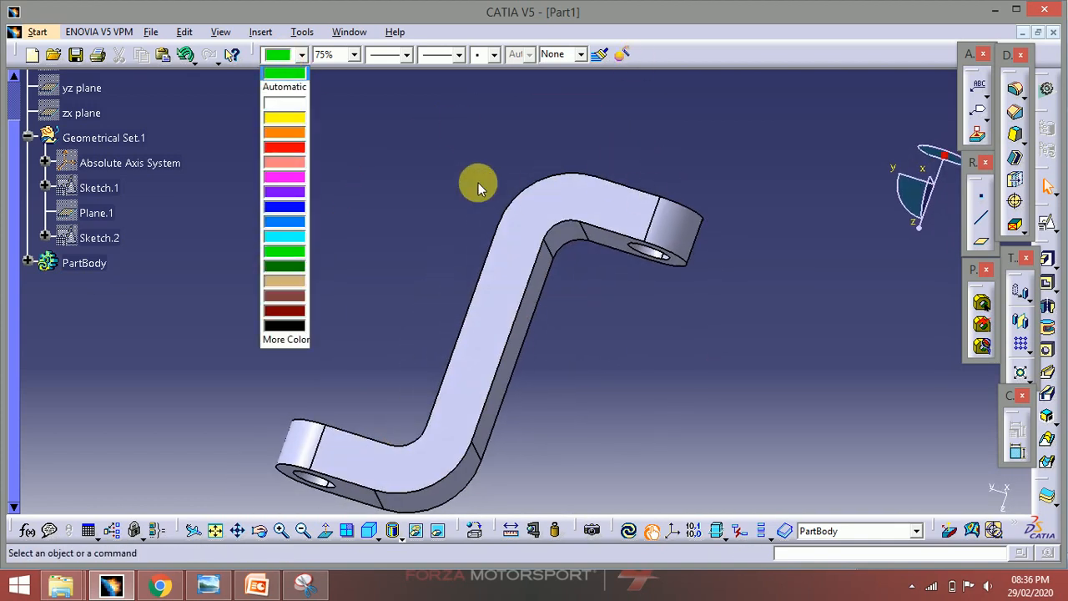
pyautogui.click(181, 193)
pyautogui.rightClick(96, 264)
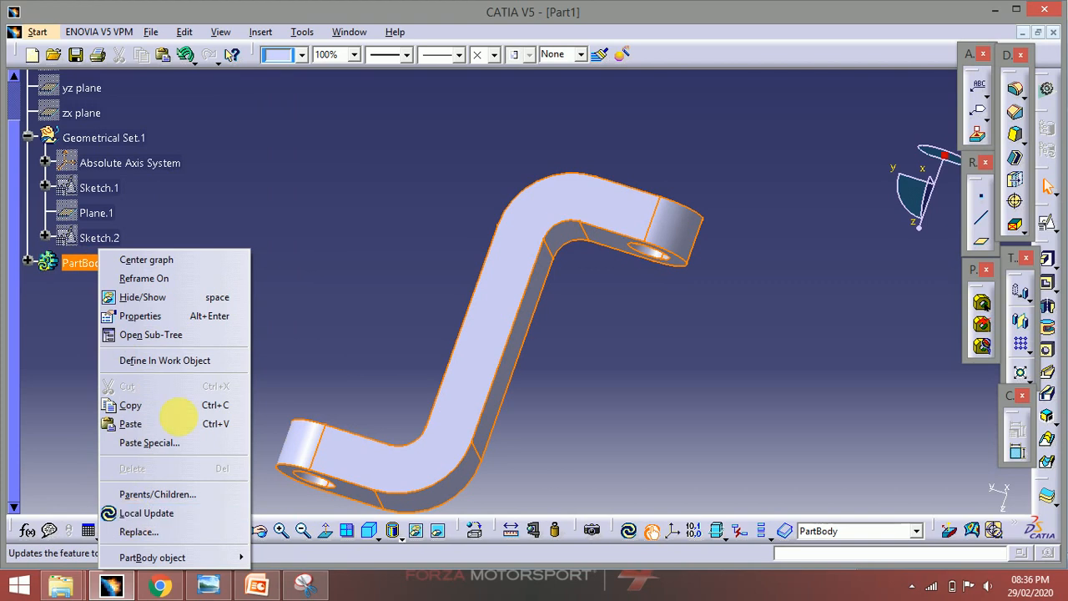
pyautogui.click(131, 510)
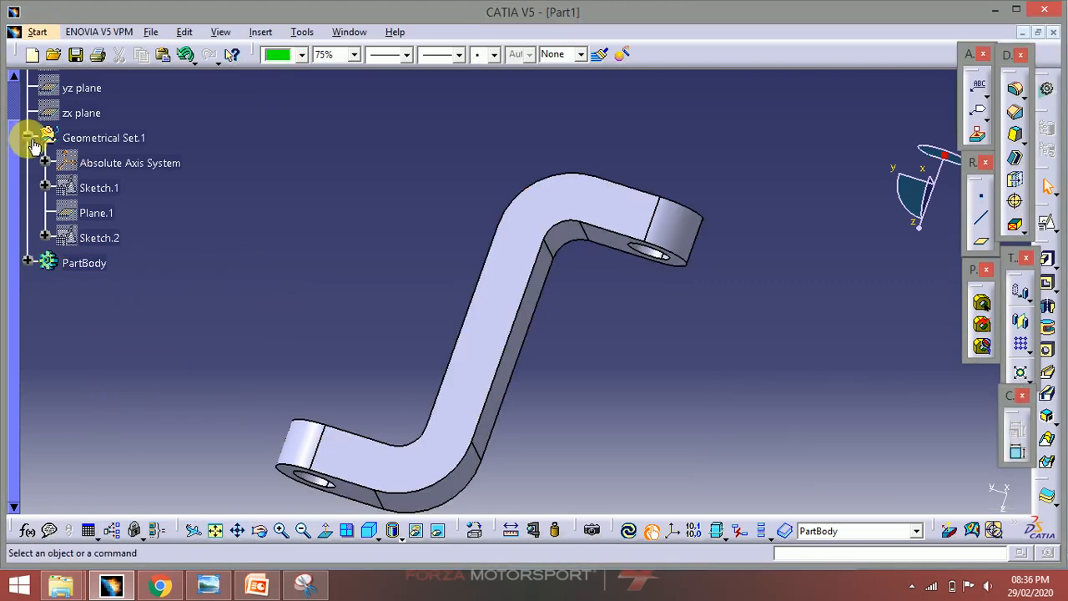
# Collapse Geometrical Set.1 in the specification tree and run a local update on the whole part
pyautogui.click(27, 138)
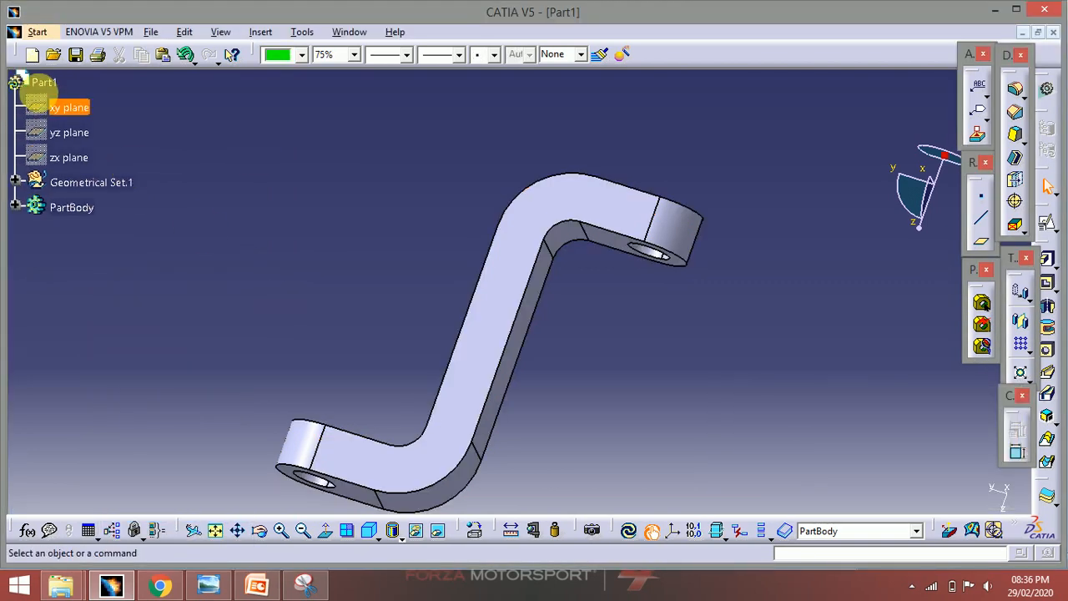
pyautogui.rightClick(41, 83)
pyautogui.click(107, 338)
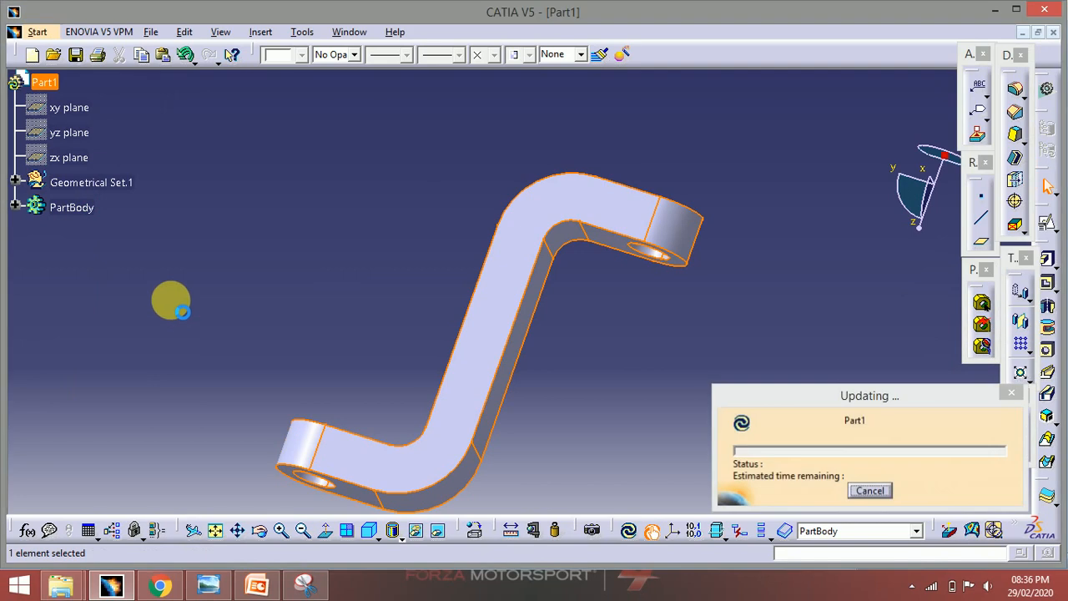
pyautogui.click(172, 298)
# Open the part's product properties and set its part number to S Plate
pyautogui.click(46, 82)
pyautogui.rightClick(46, 82)
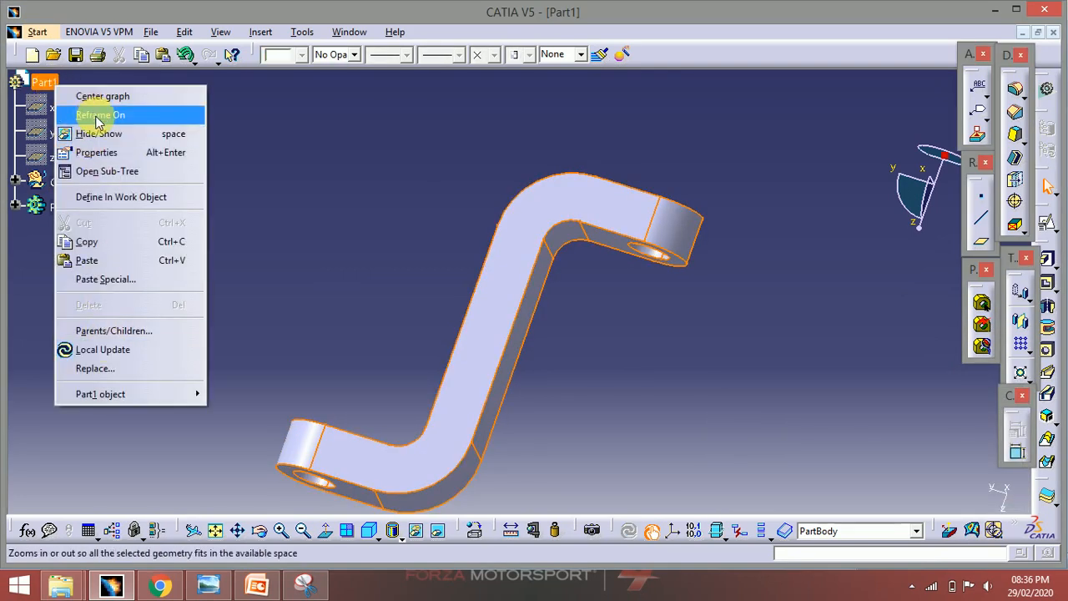
pyautogui.click(85, 153)
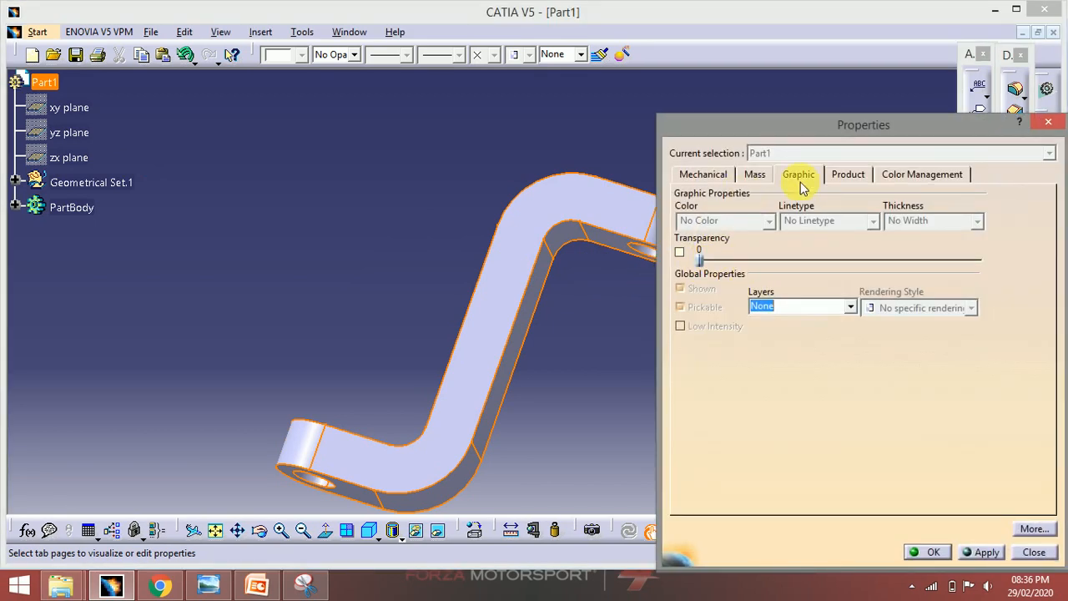
pyautogui.click(858, 175)
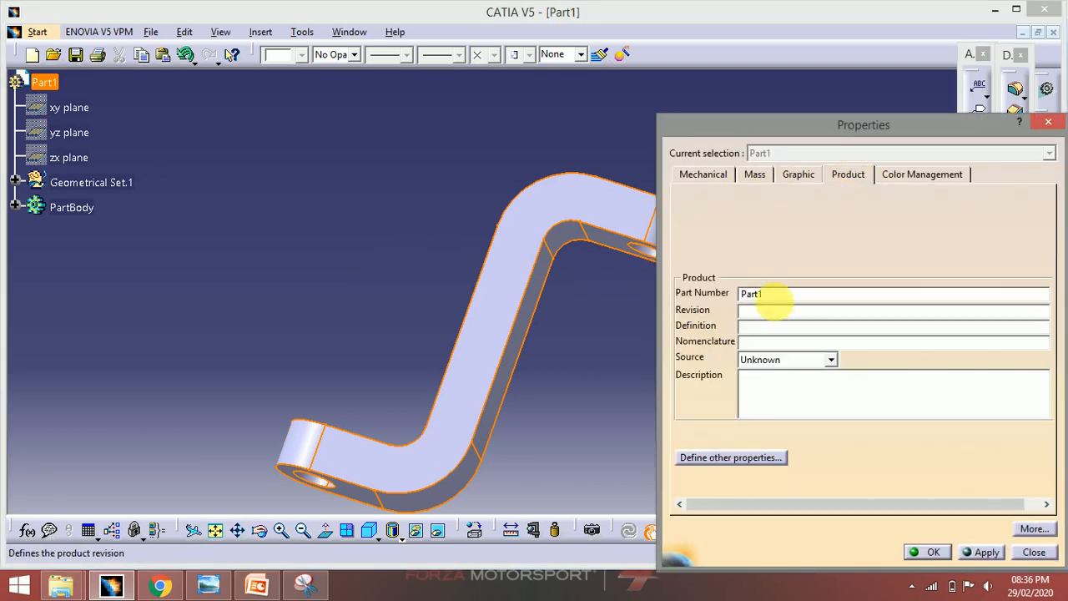
pyautogui.moveTo(772, 294); pyautogui.dragTo(644, 293)
pyautogui.write('s pLA')
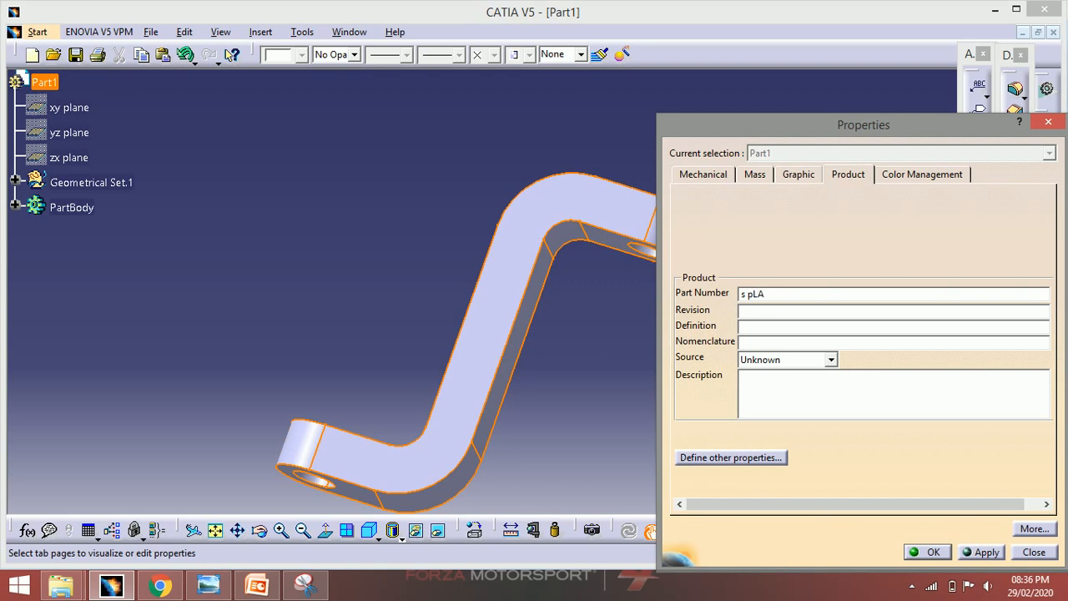
pyautogui.press('BackSpace')
pyautogui.press('BackSpace')
pyautogui.press('BackSpace')
pyautogui.press('BackSpace')
pyautogui.press('BackSpace')
pyautogui.press('BackSpace')
pyautogui.press('BackSpace')
pyautogui.write('S')
# Enter S Plate as the revision and the definition as well, and accept the part properties
pyautogui.click(762, 310)
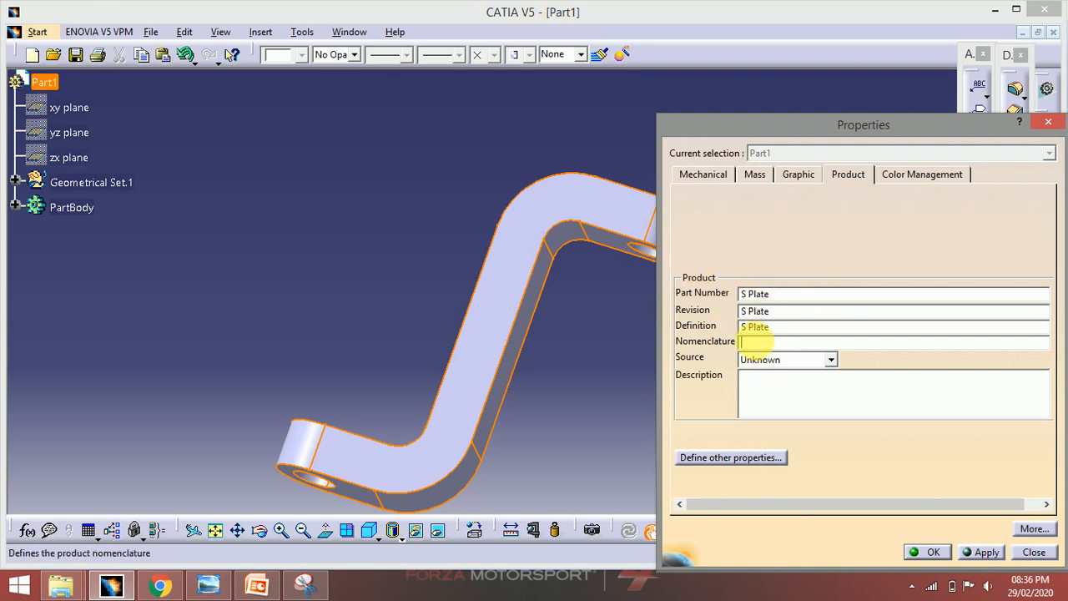
pyautogui.click(934, 552)
pyautogui.click(619, 334)
# Change the PartBody's colour to tan
pyautogui.moveTo(618, 329); pyautogui.dragTo(629, 307, button='middle')
pyautogui.middleClick(577, 326)
pyautogui.moveTo(330, 229); pyautogui.dragTo(337, 236, button='middle')
pyautogui.click(294, 55)
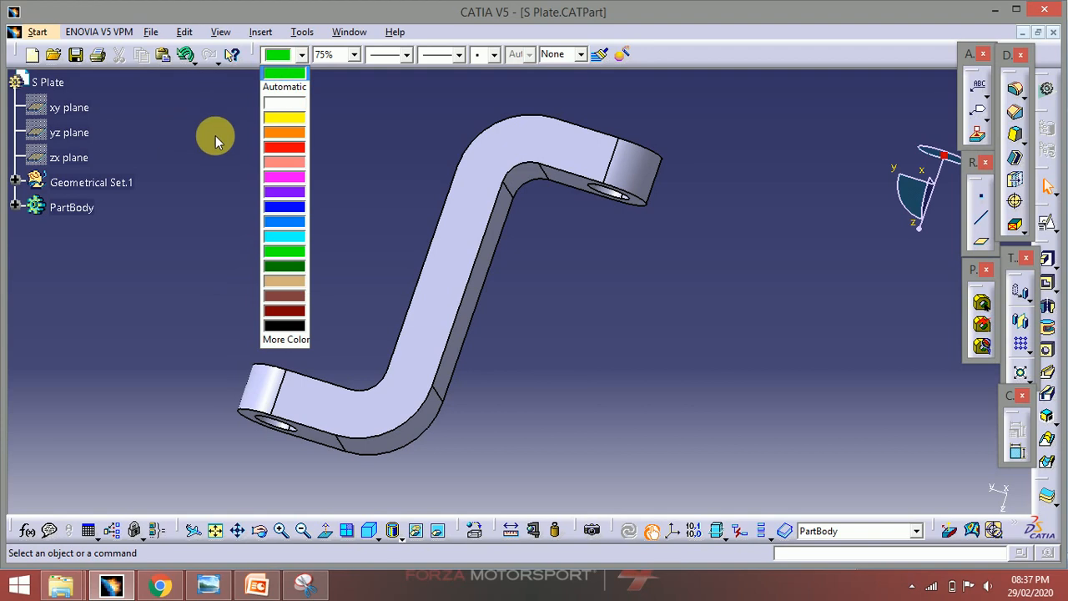
pyautogui.click(298, 293)
pyautogui.click(72, 207)
pyautogui.click(288, 57)
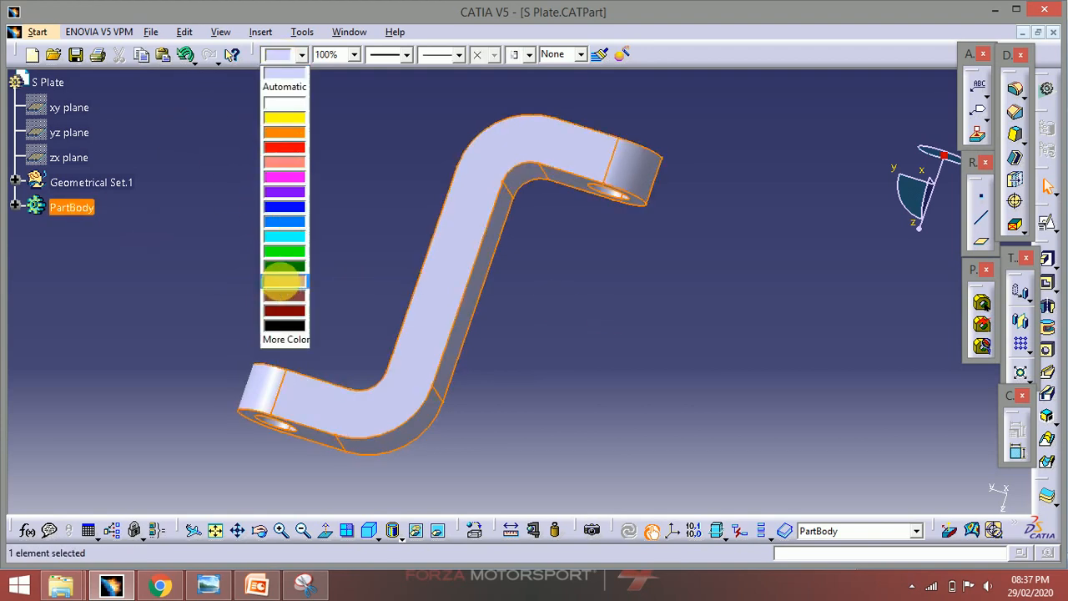
pyautogui.click(283, 283)
# Apply a 3 mm edge fillet with tangency along the outer outline of the near face containing both hole openings
pyautogui.moveTo(468, 281); pyautogui.dragTo(546, 325, button='middle')
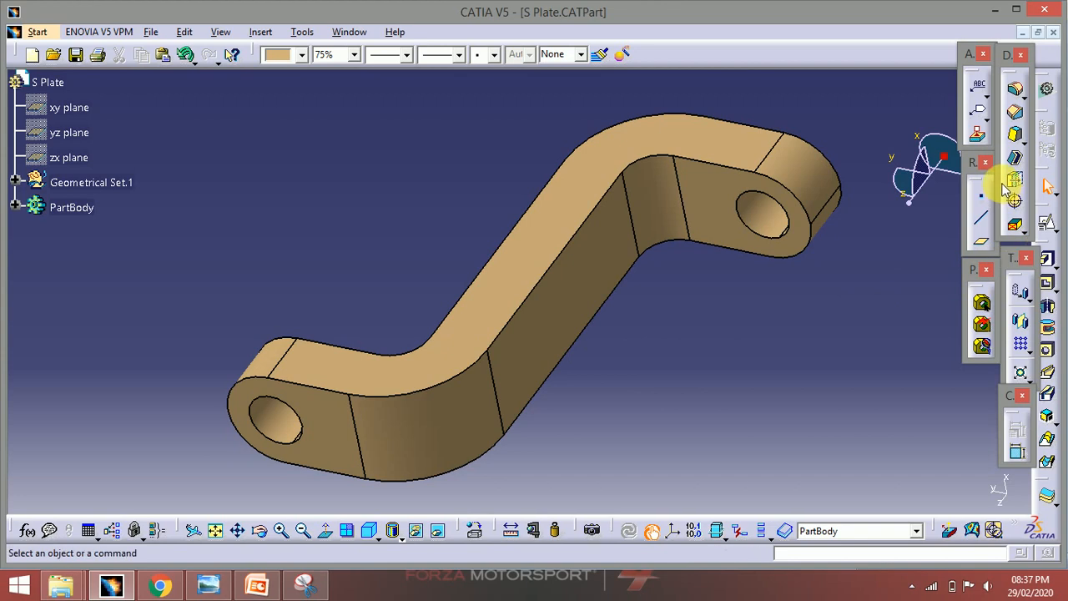
pyautogui.click(1016, 88)
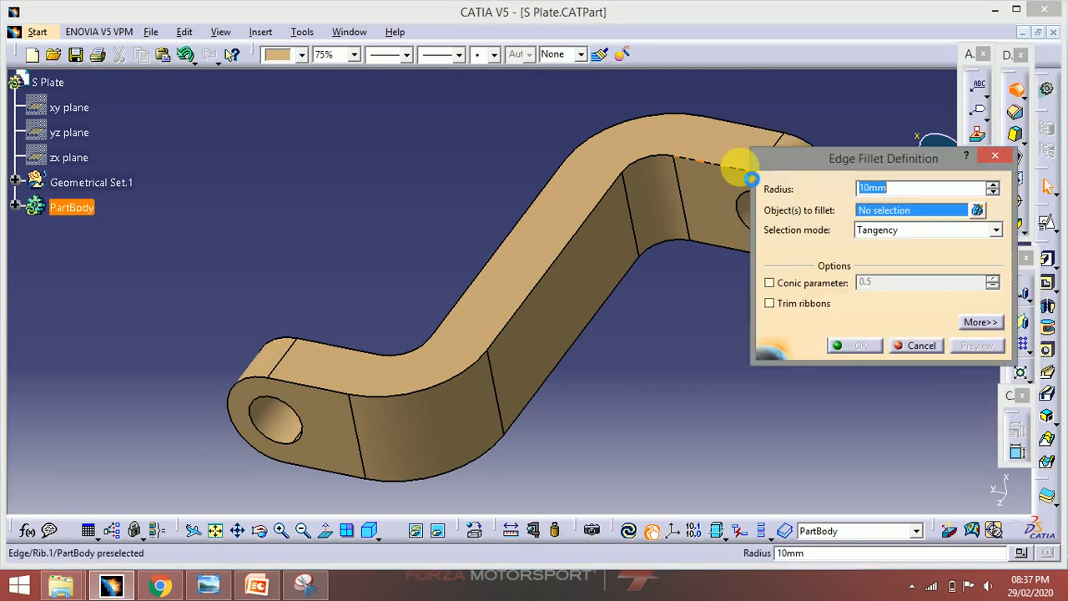
pyautogui.click(734, 164)
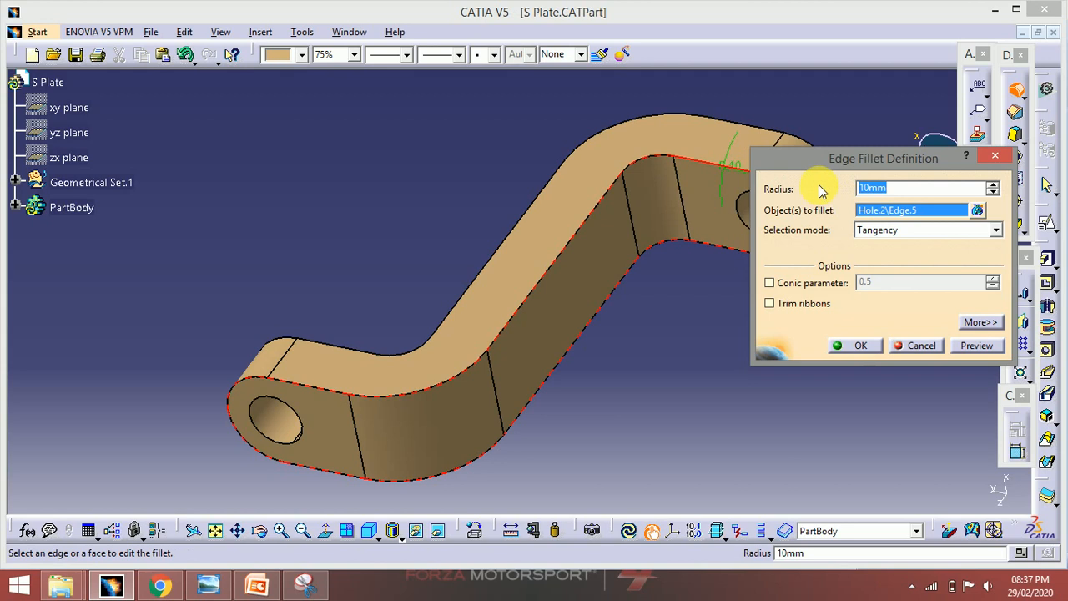
pyautogui.write('3')
pyautogui.press('Return')
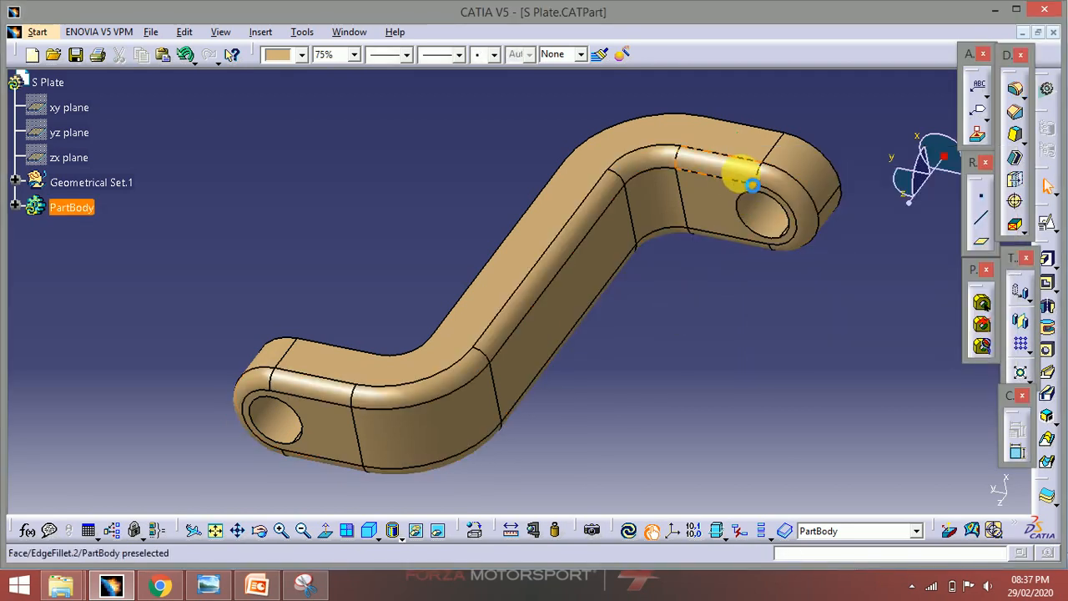
# Apply a 3 mm edge fillet with tangency along the outline of the opposite face
pyautogui.click(1018, 94)
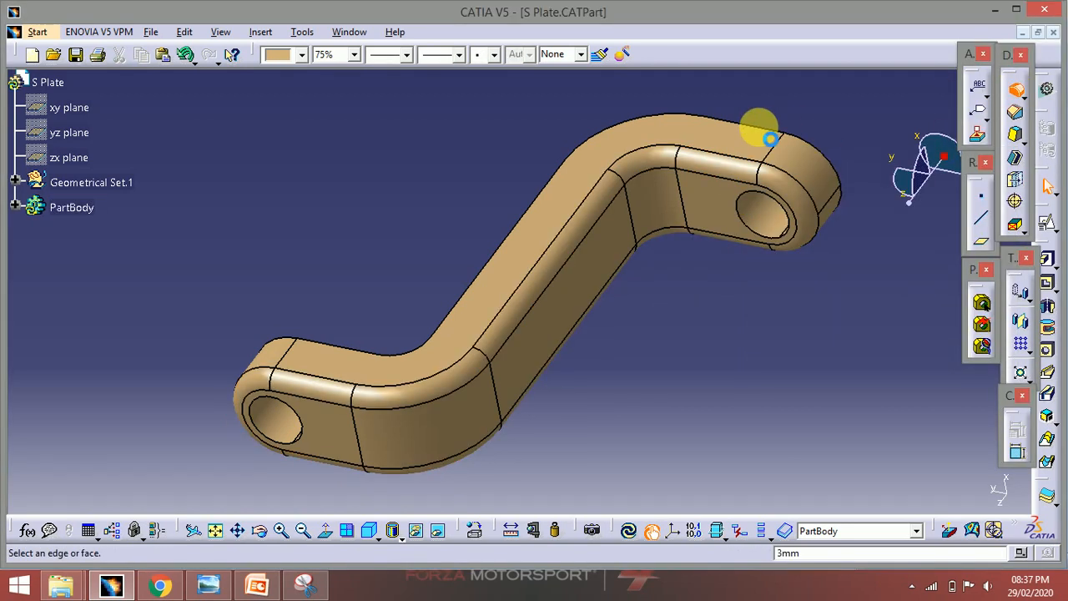
pyautogui.click(761, 132)
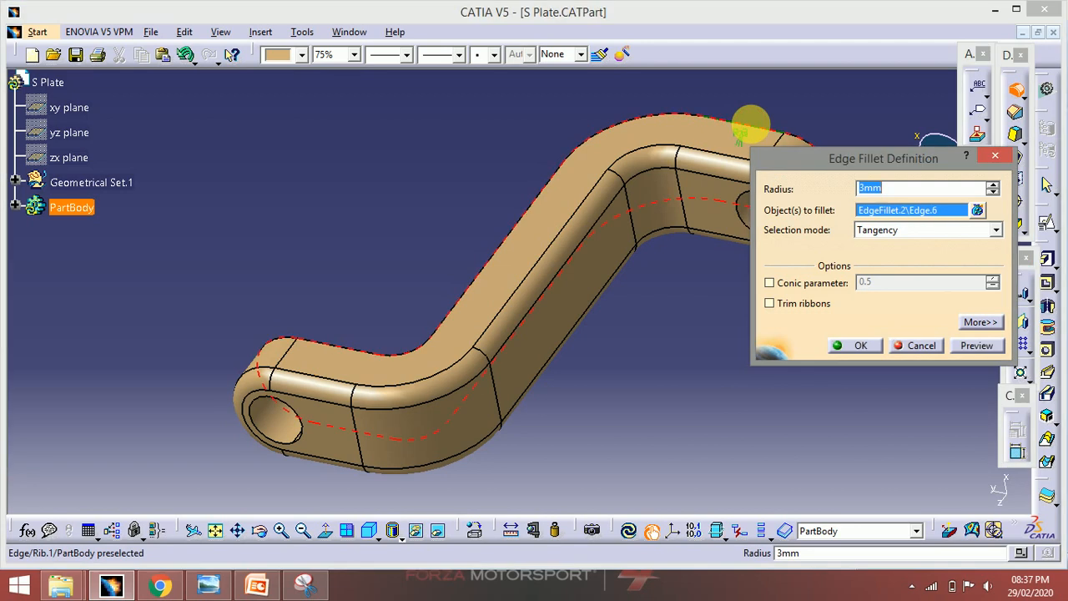
pyautogui.press('Return')
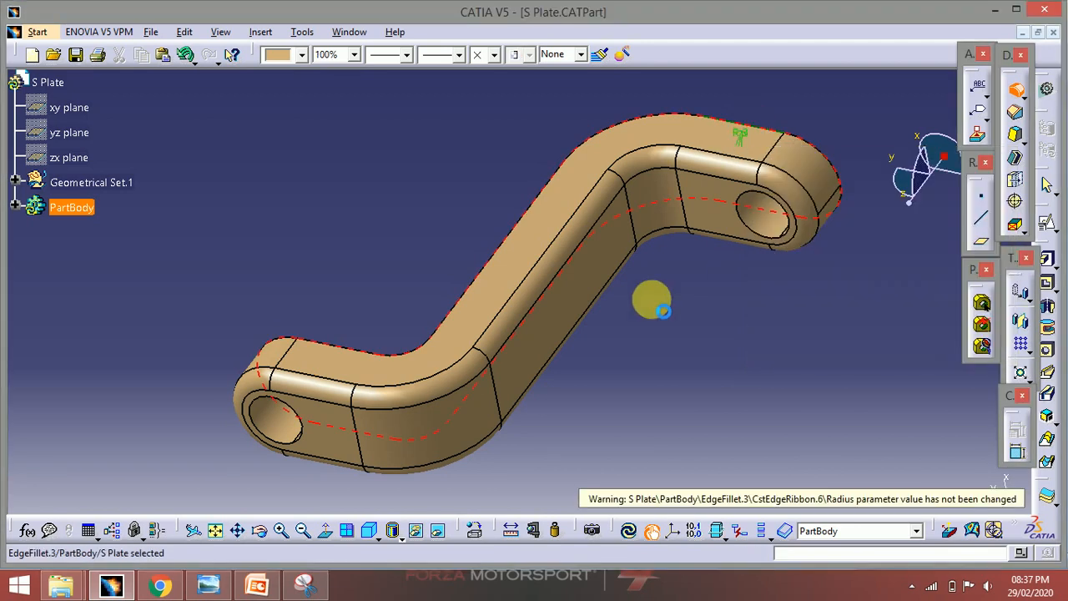
pyautogui.moveTo(648, 306); pyautogui.dragTo(621, 334, button='middle')
# Edit the radius of the first outline fillet and locally update the PartBody
pyautogui.doubleClick(687, 176)
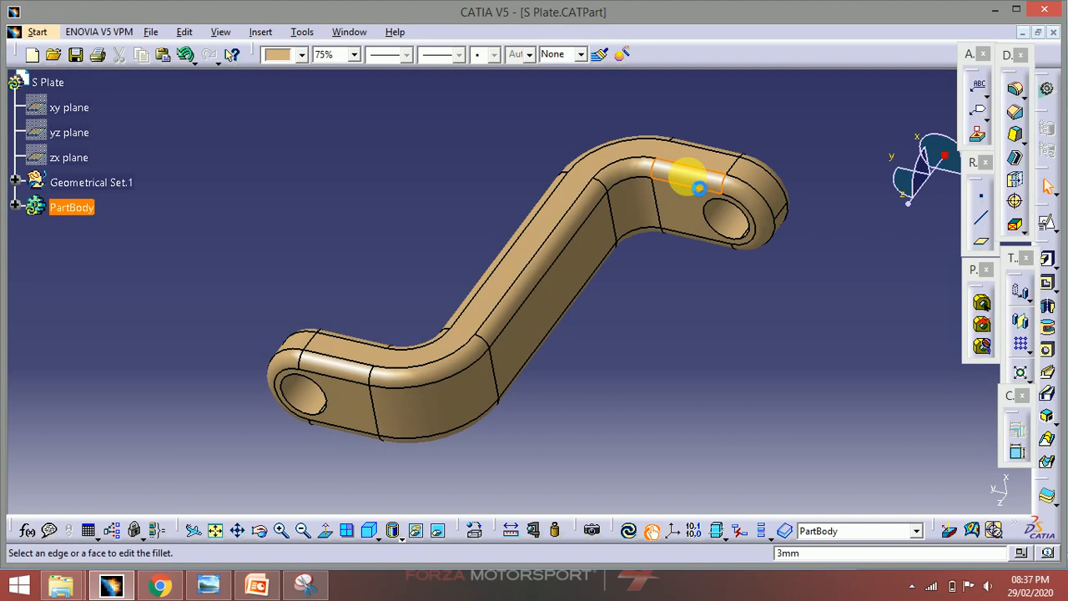
pyautogui.press('Return')
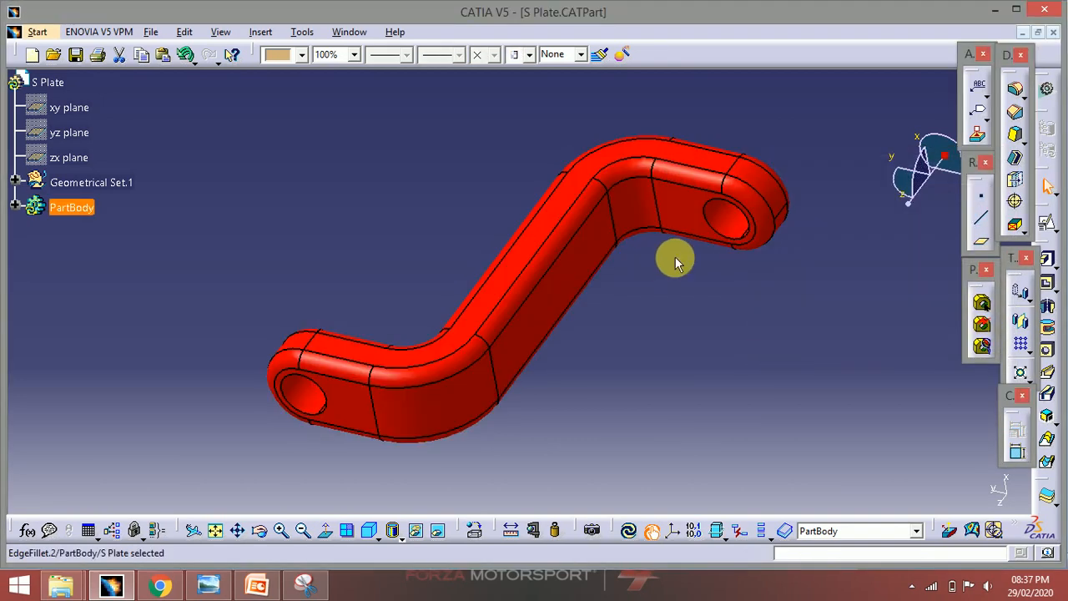
pyautogui.rightClick(80, 206)
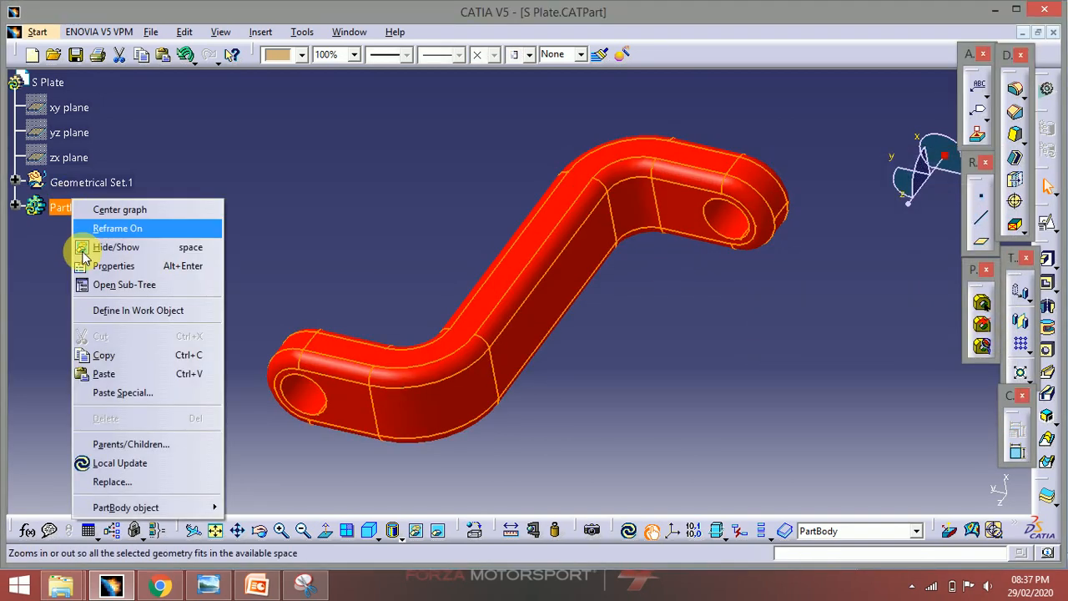
pyautogui.click(104, 460)
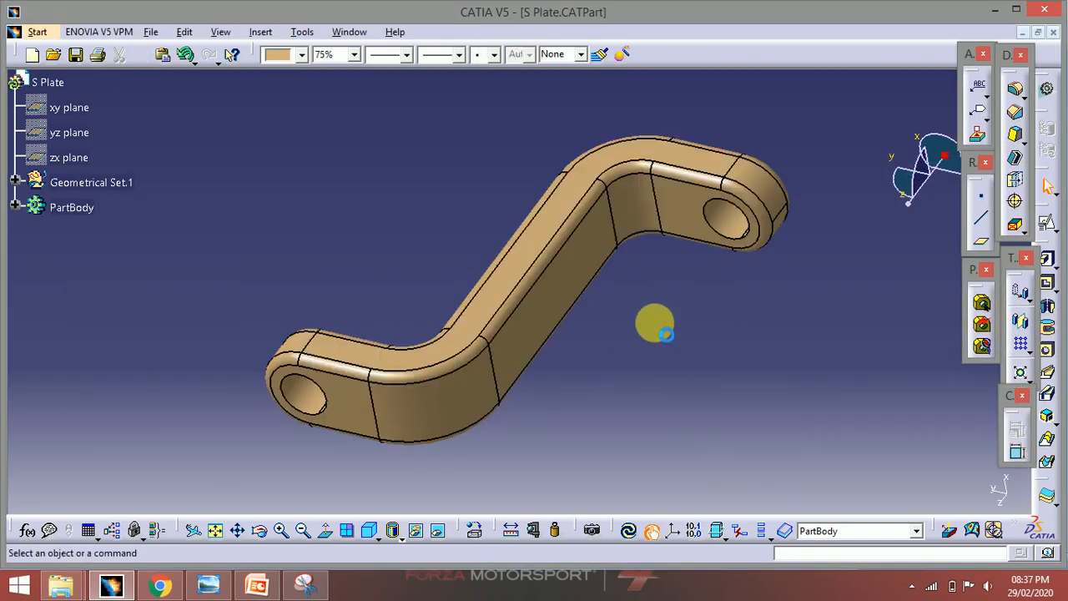
# Set the radius of the opposite face's outline fillet to 2 mm
pyautogui.moveTo(462, 268); pyautogui.dragTo(626, 262, button='middle')
pyautogui.doubleClick(652, 248)
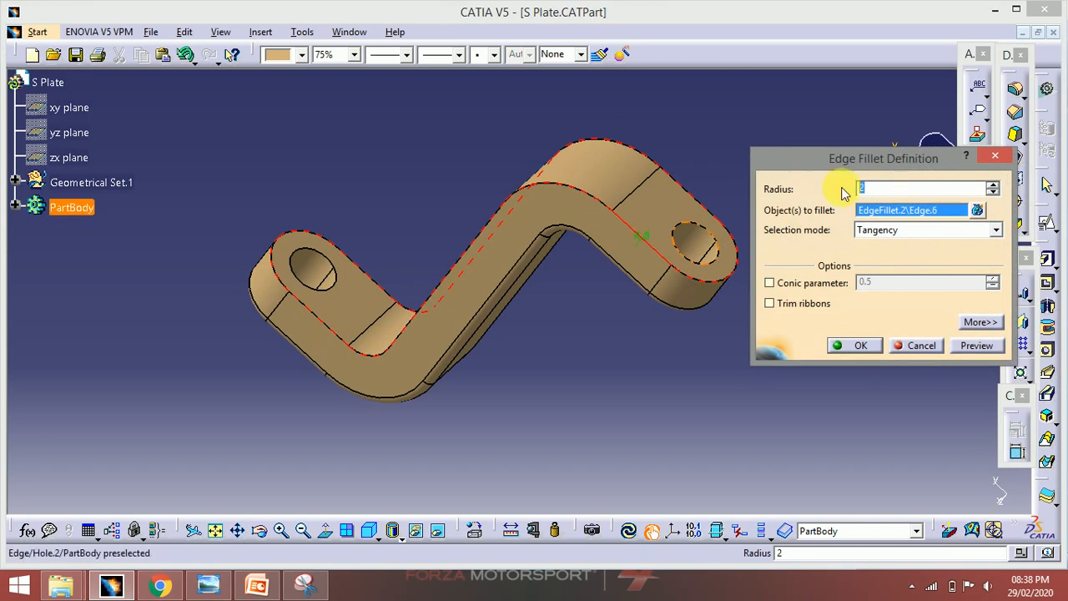
pyautogui.click(864, 347)
# Run a local update on the whole S Plate part and clear the selection
pyautogui.moveTo(610, 351); pyautogui.dragTo(544, 312, button='middle')
pyautogui.moveTo(665, 183); pyautogui.dragTo(588, 348, button='middle')
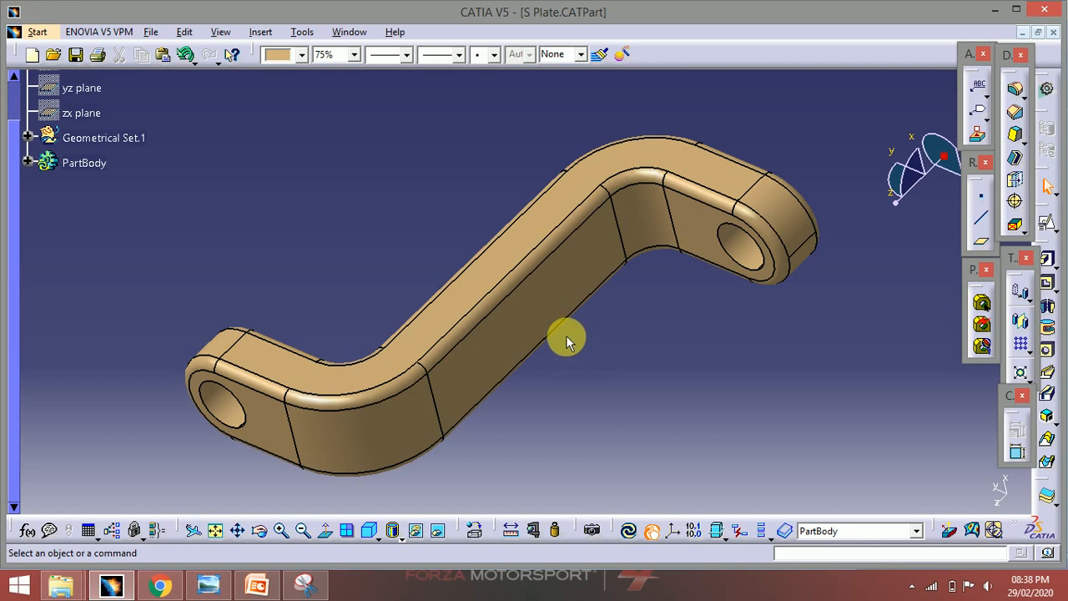
pyautogui.scroll(2, 104, 199)
pyautogui.rightClick(50, 83)
pyautogui.click(112, 346)
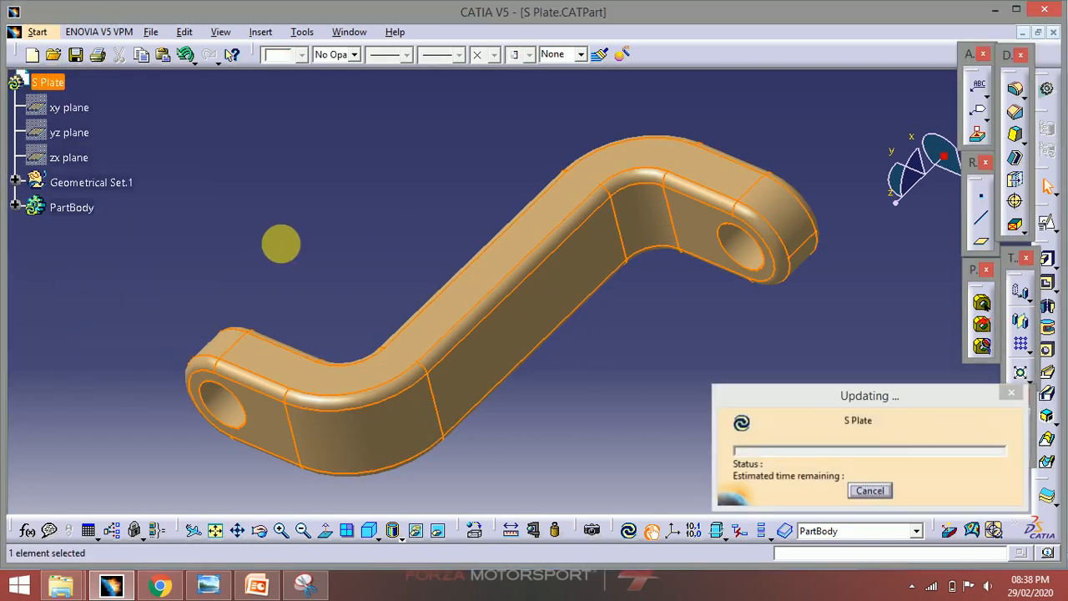
pyautogui.click(280, 242)
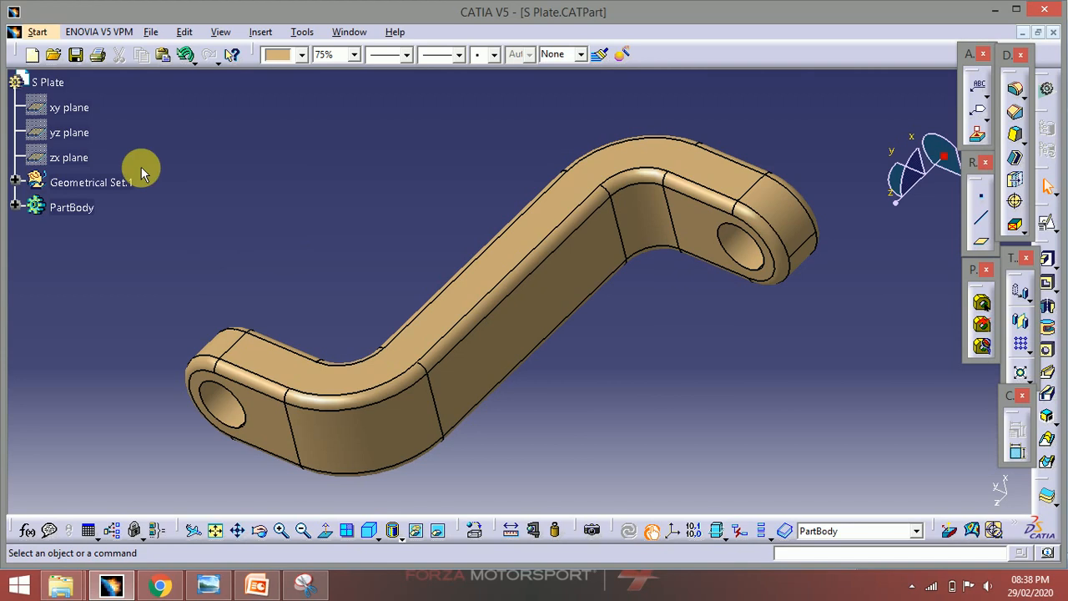
pyautogui.click(152, 33)
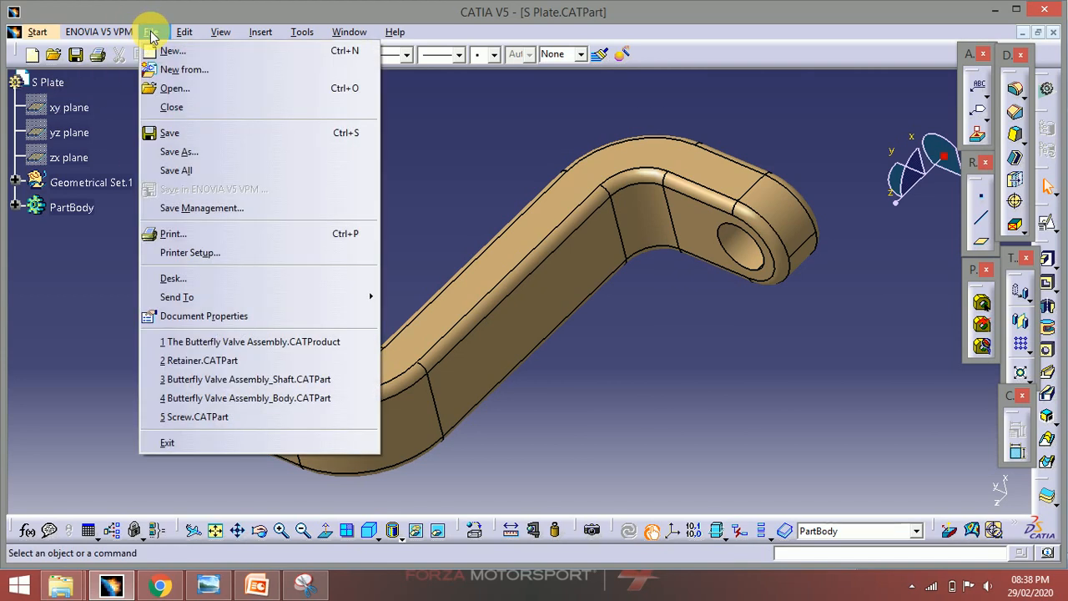
pyautogui.click(54, 261)
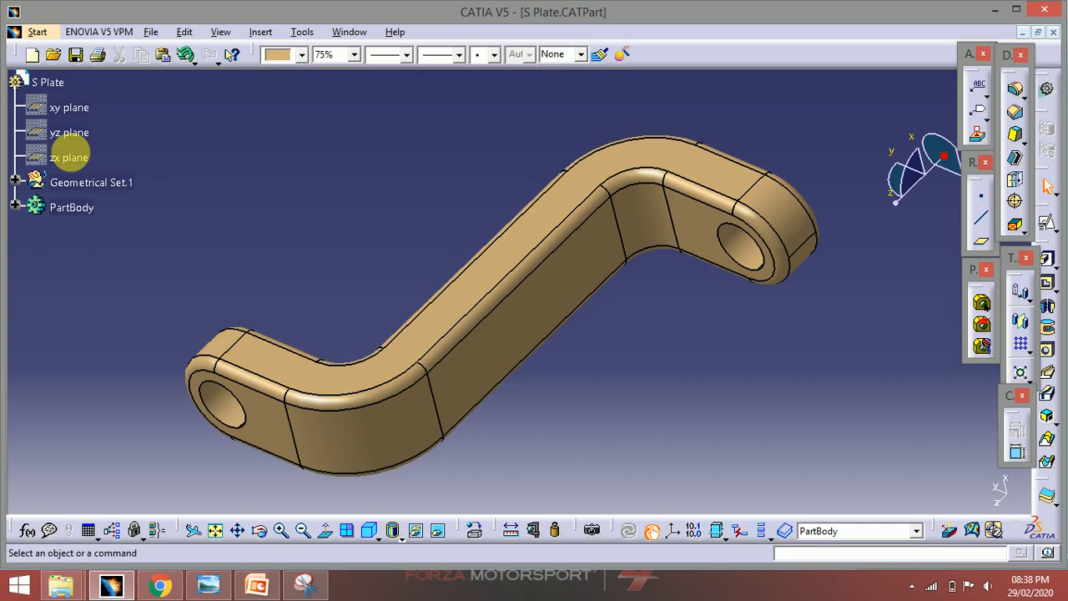